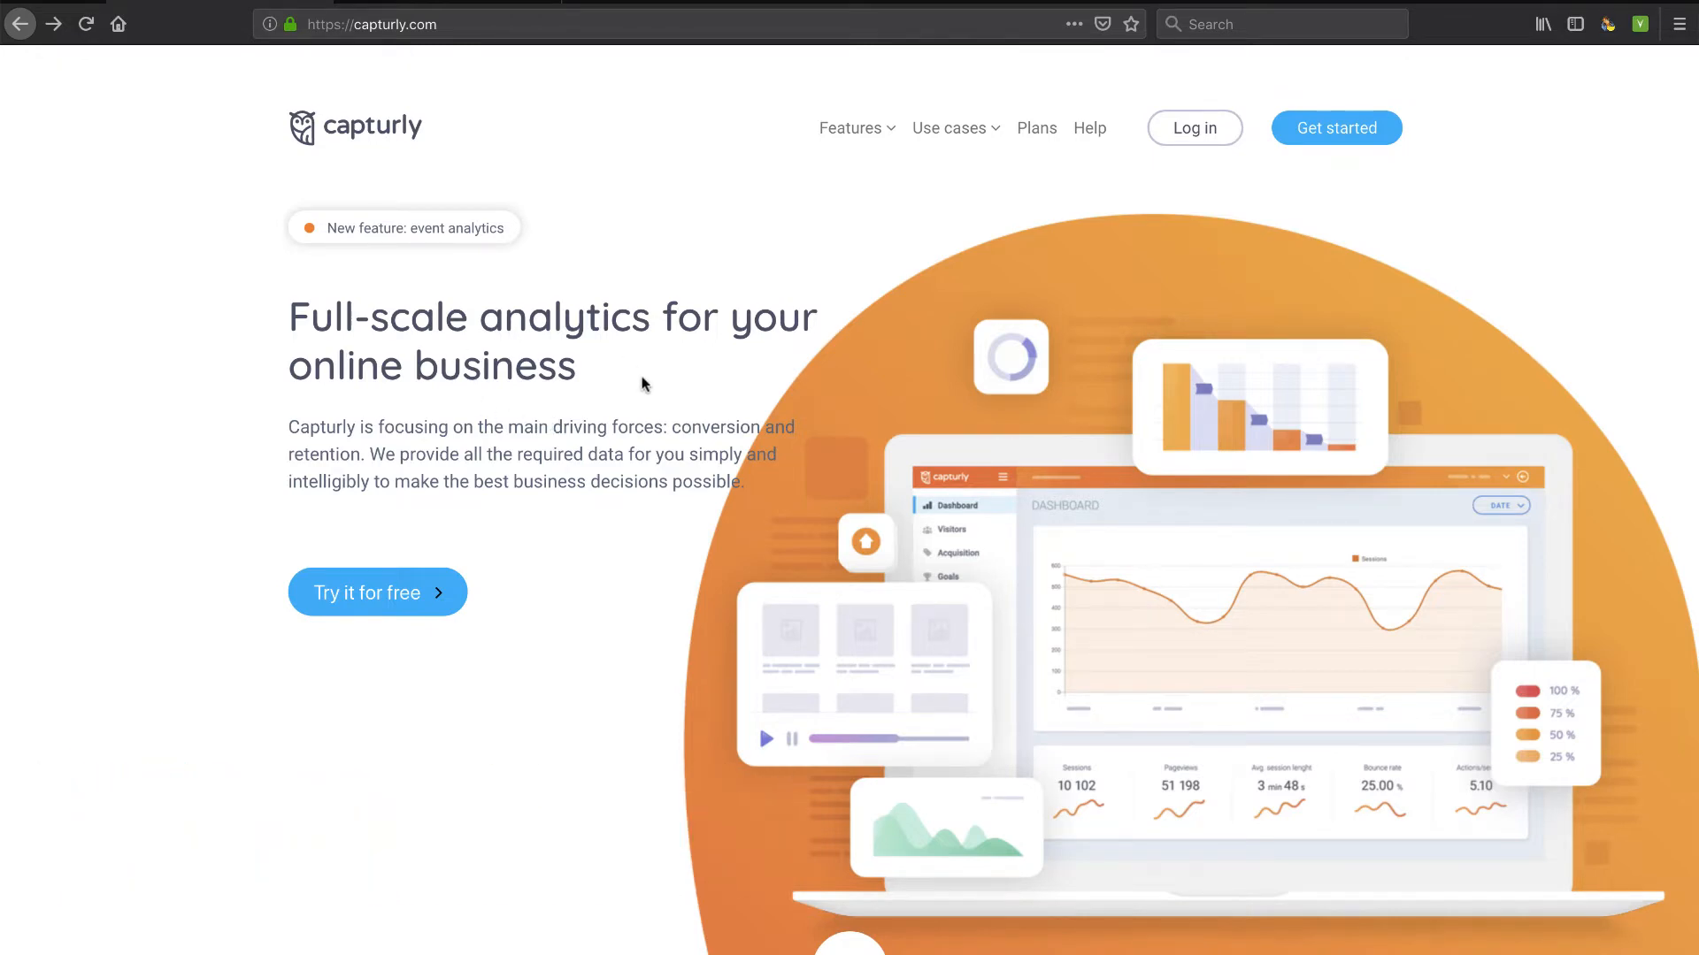
# Scroll through the Capturly homepage, then go to the Plans pricing page
pyautogui.scroll(-1, 642, 377)
pyautogui.scroll(-10, 744, 556)
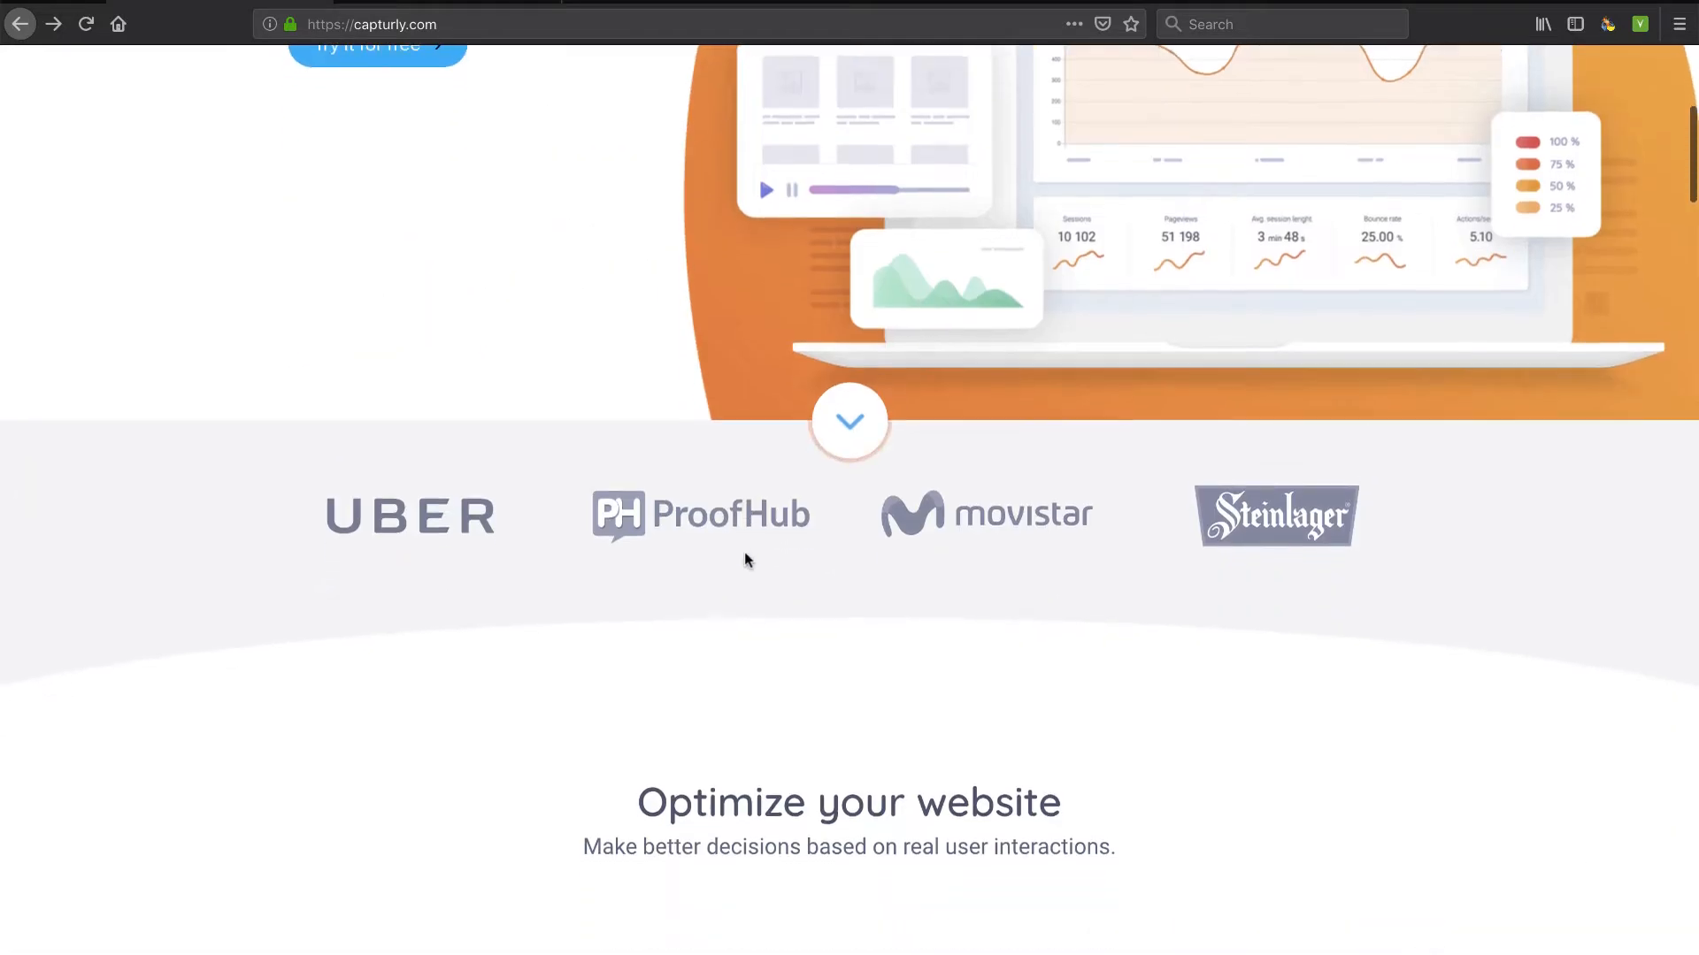
pyautogui.scroll(-5, 745, 557)
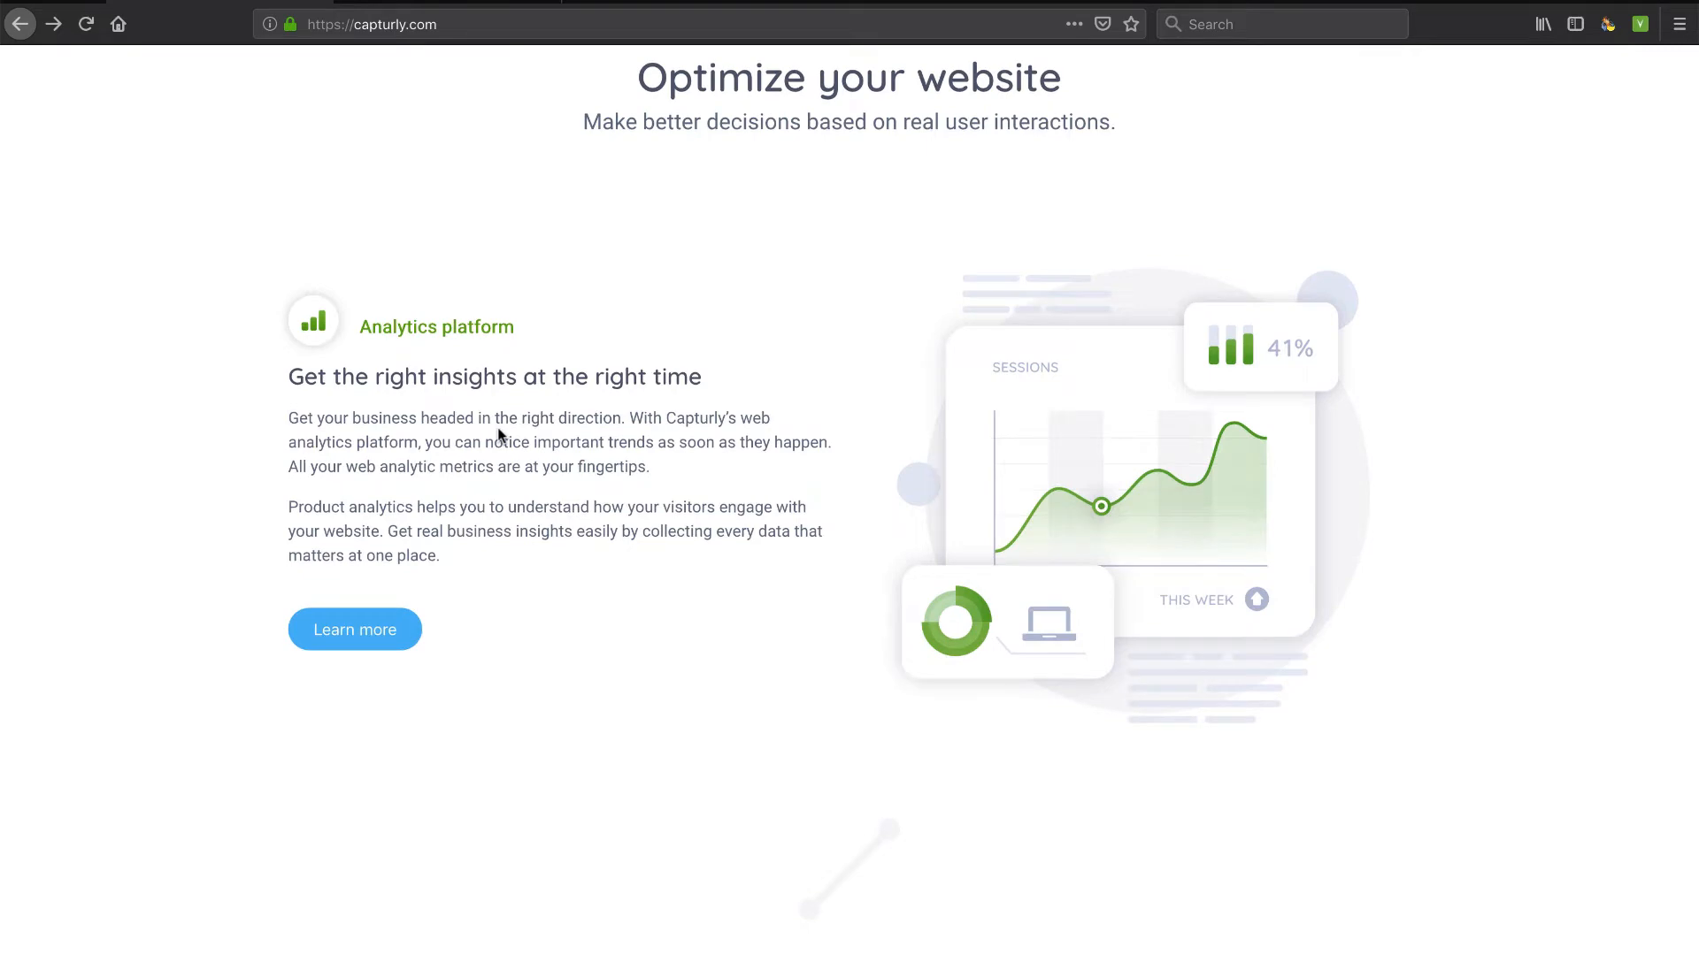
pyautogui.scroll(-5, 497, 434)
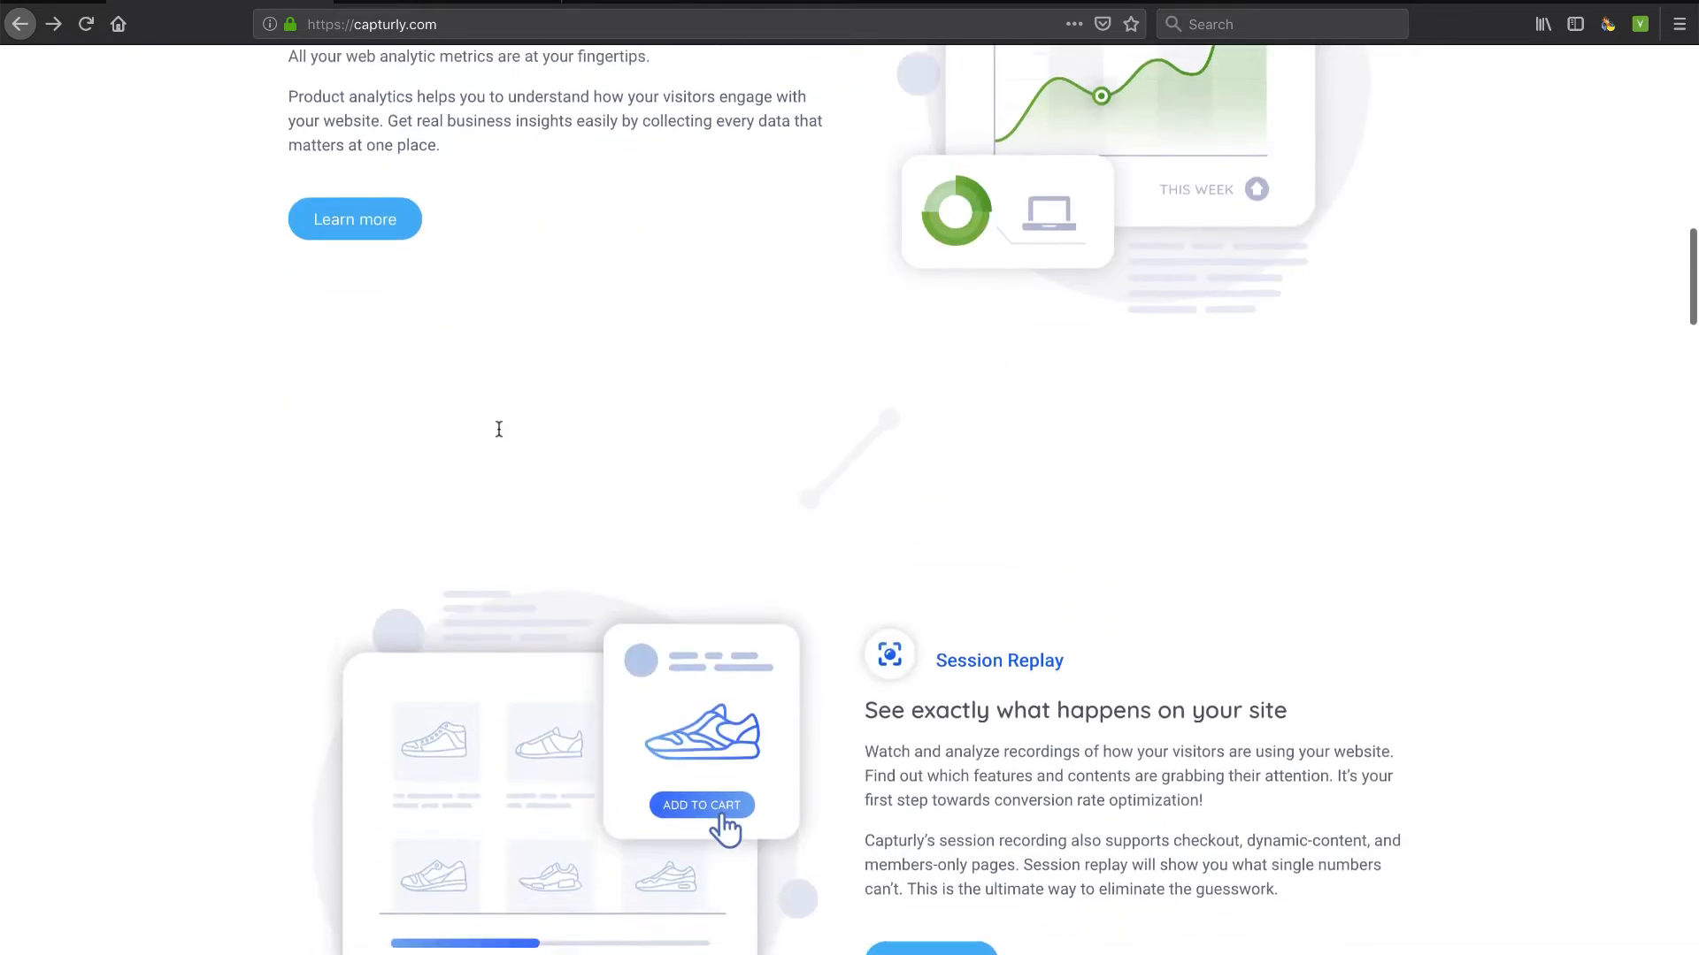
pyautogui.scroll(-2, 550, 599)
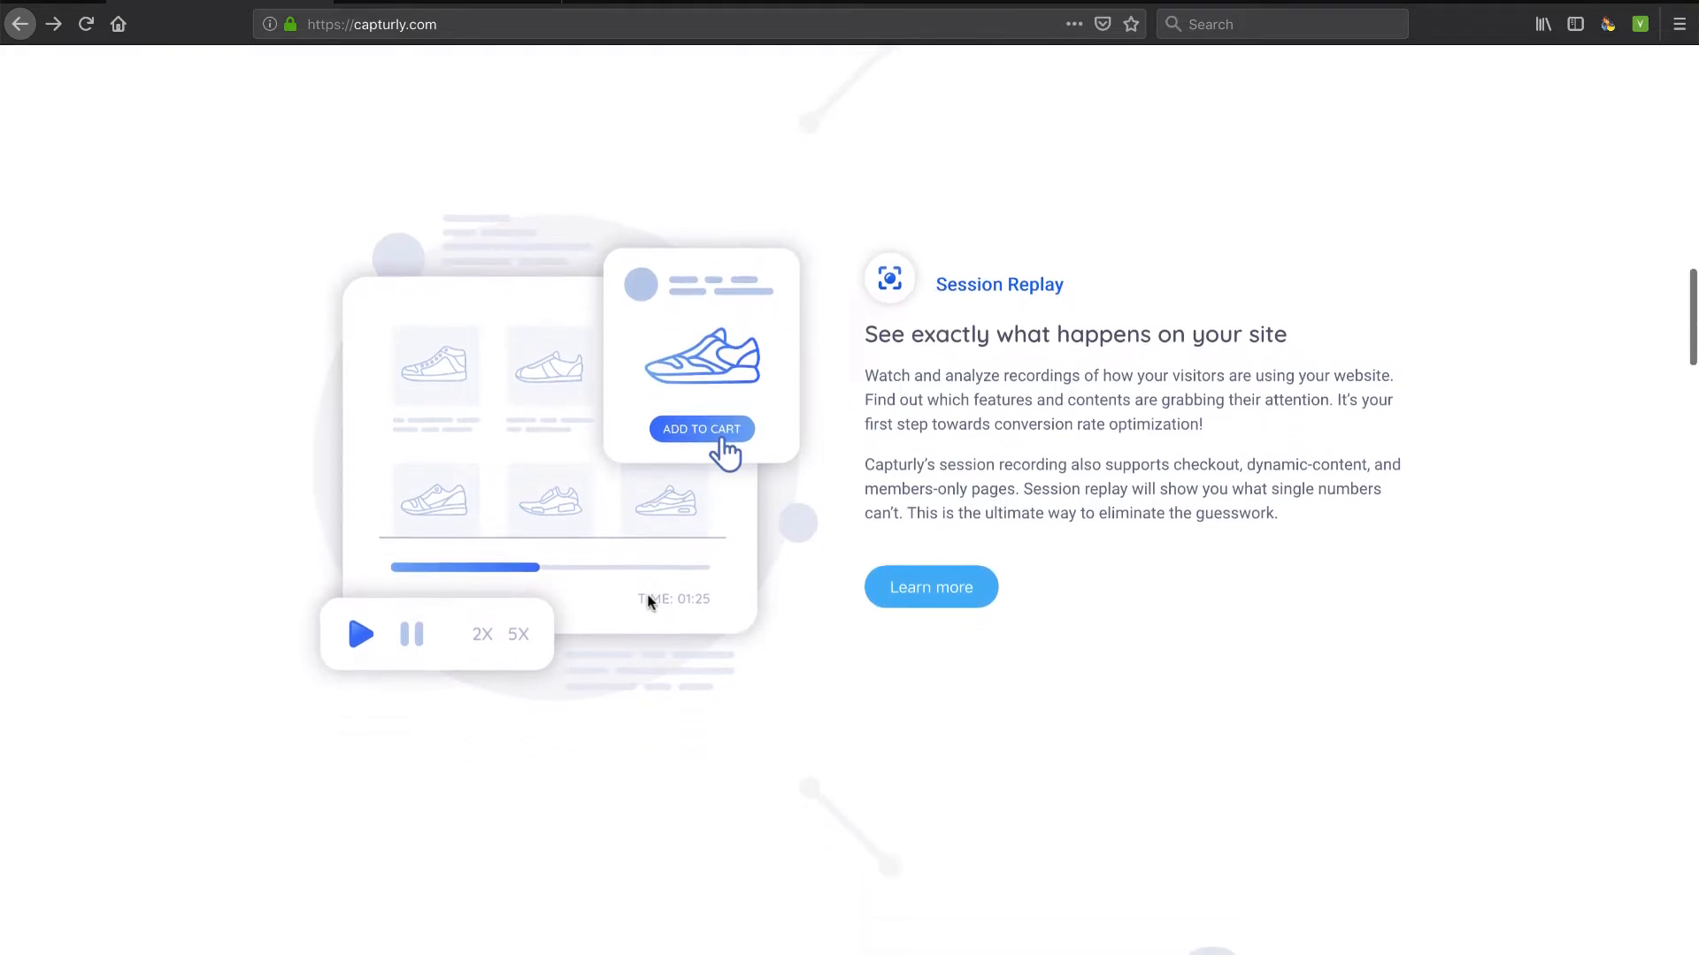
pyautogui.scroll(-8, 681, 681)
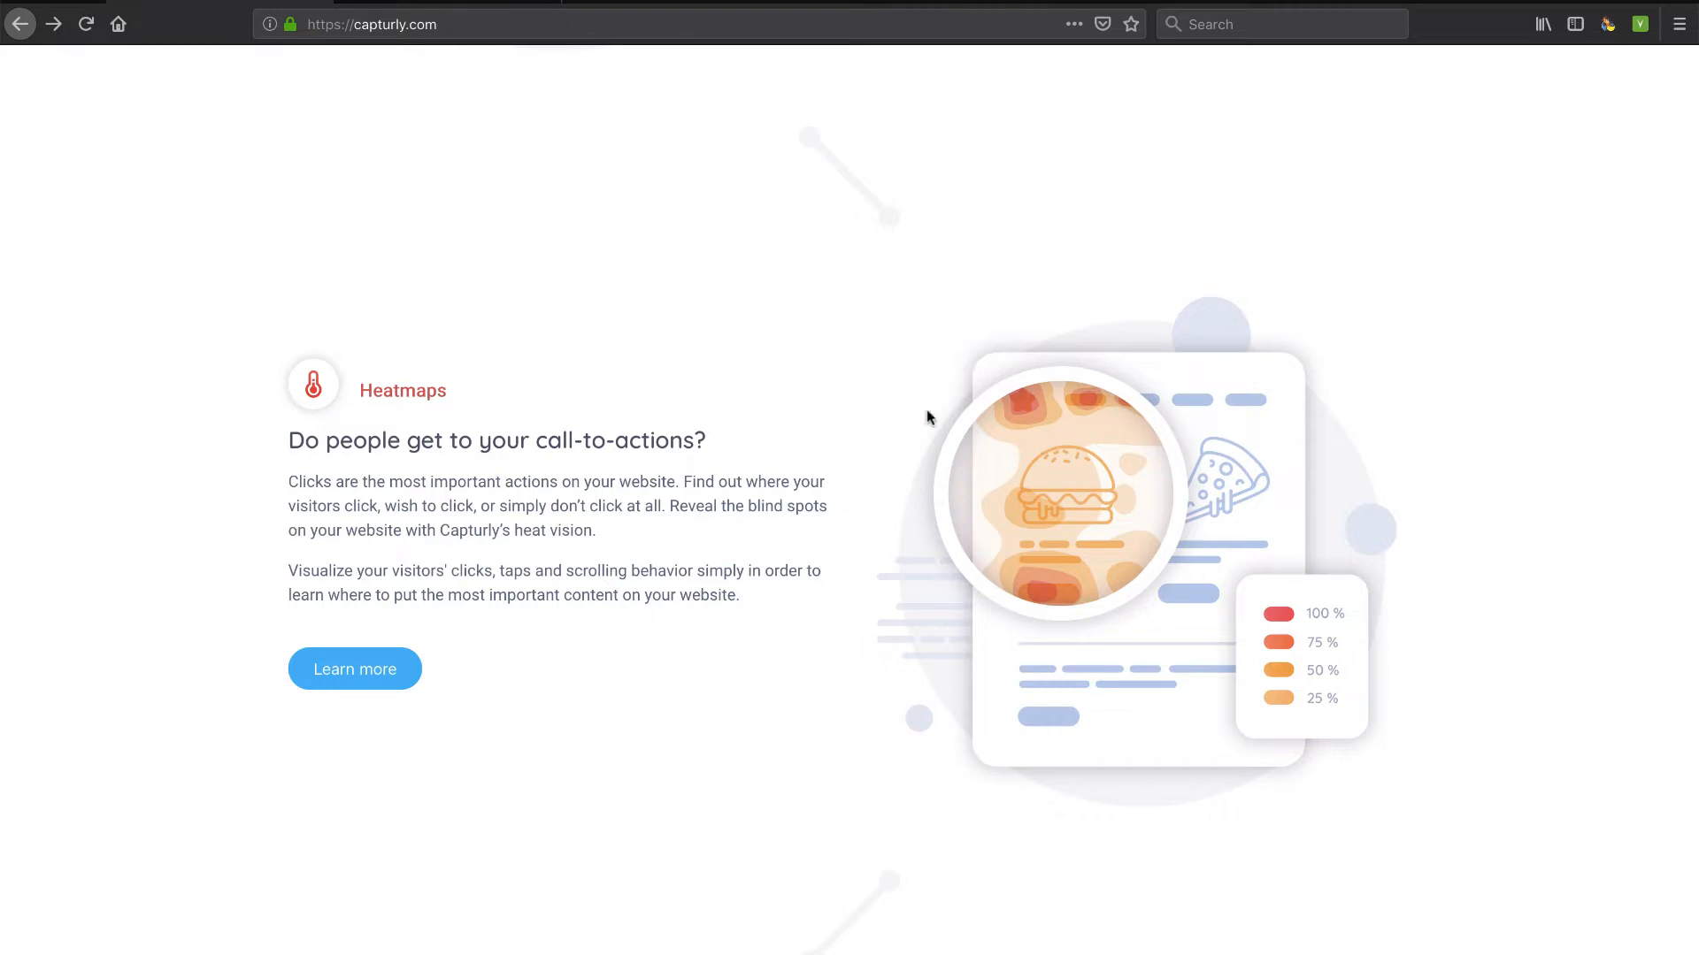
pyautogui.scroll(-3, 671, 625)
pyautogui.scroll(-3, 670, 630)
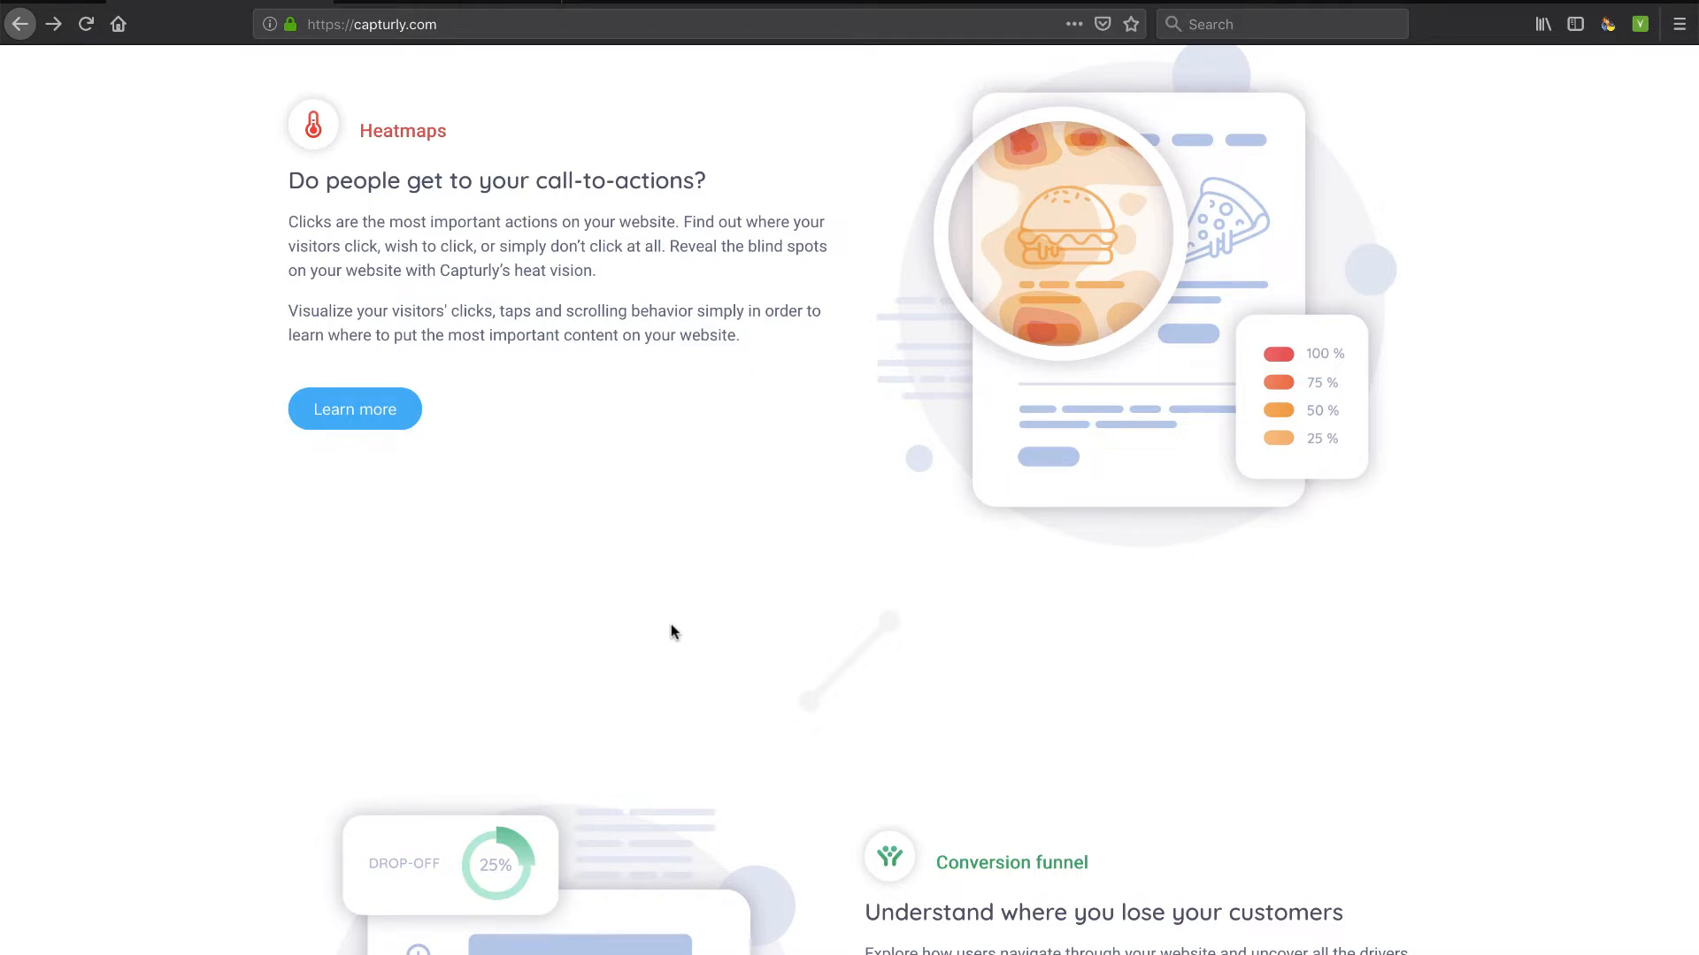
pyautogui.scroll(-5, 671, 628)
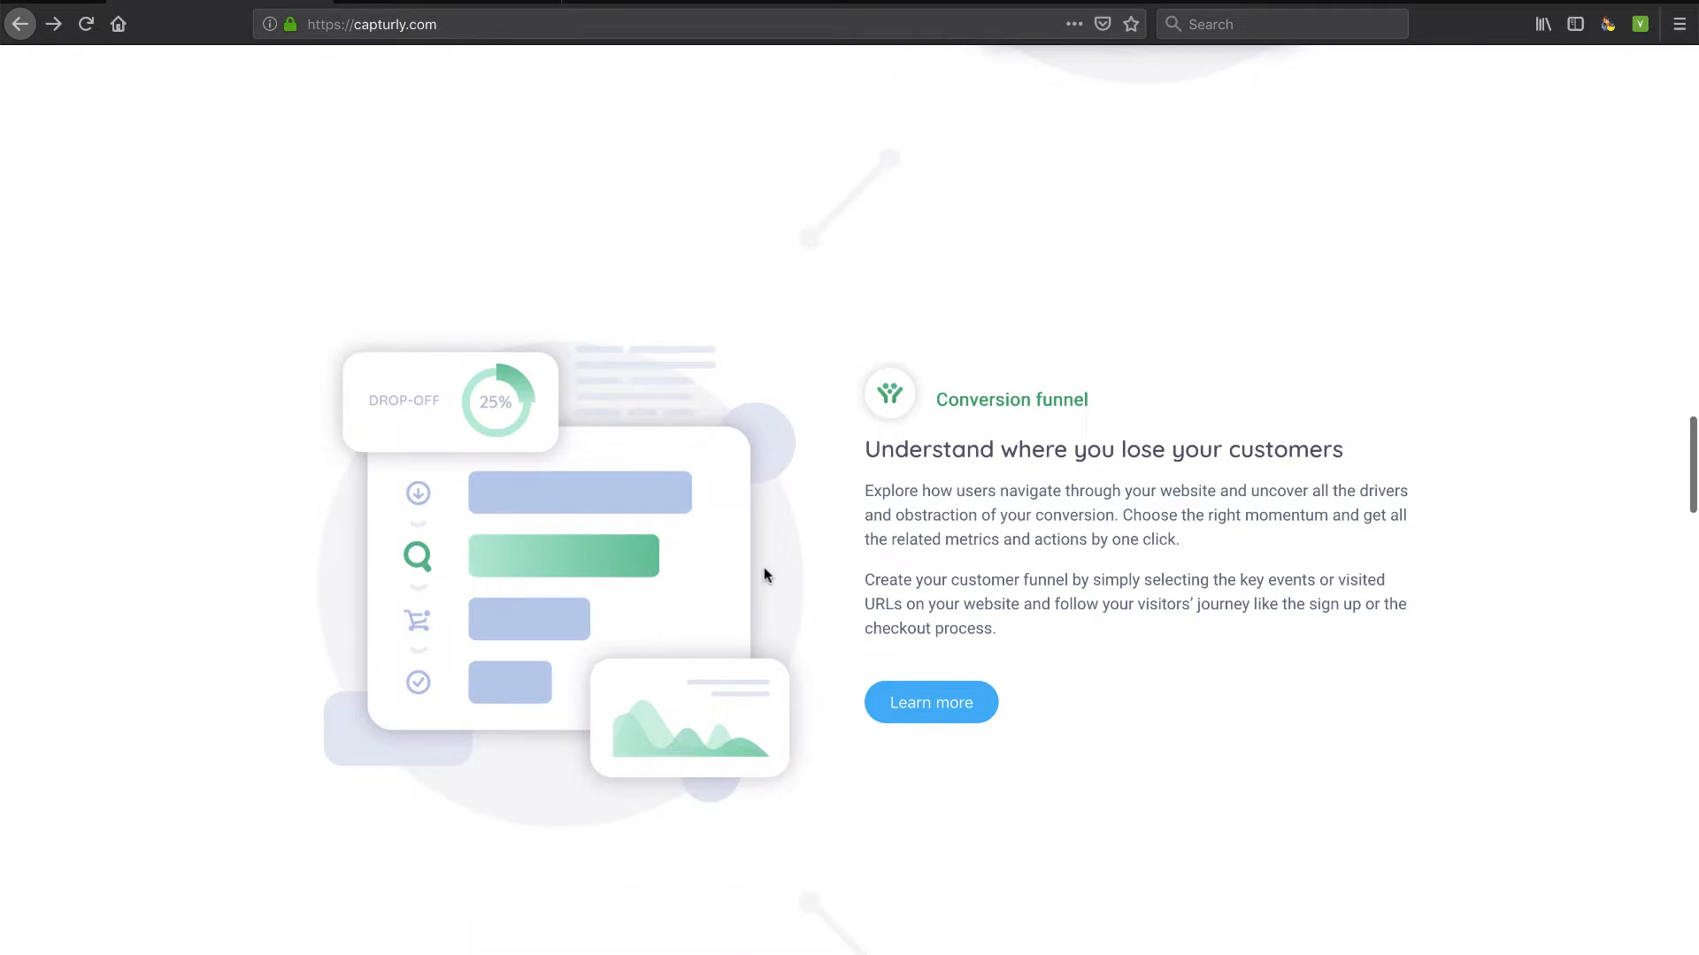
pyautogui.scroll(-2, 761, 571)
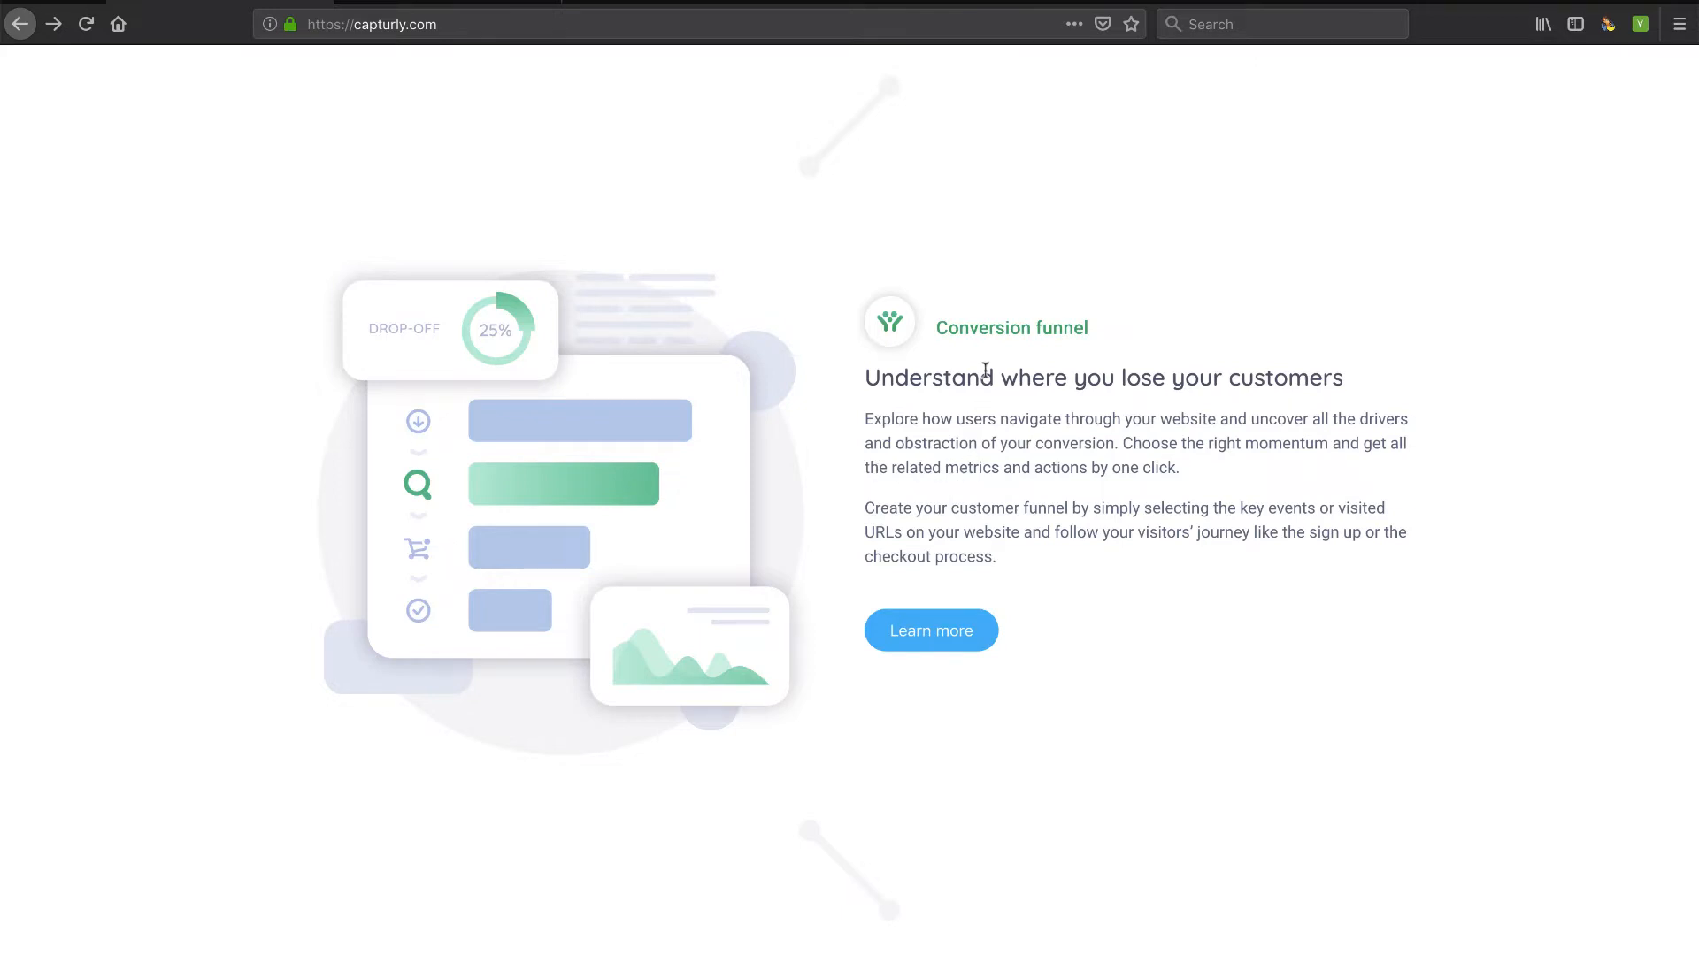
pyautogui.scroll(-8, 845, 550)
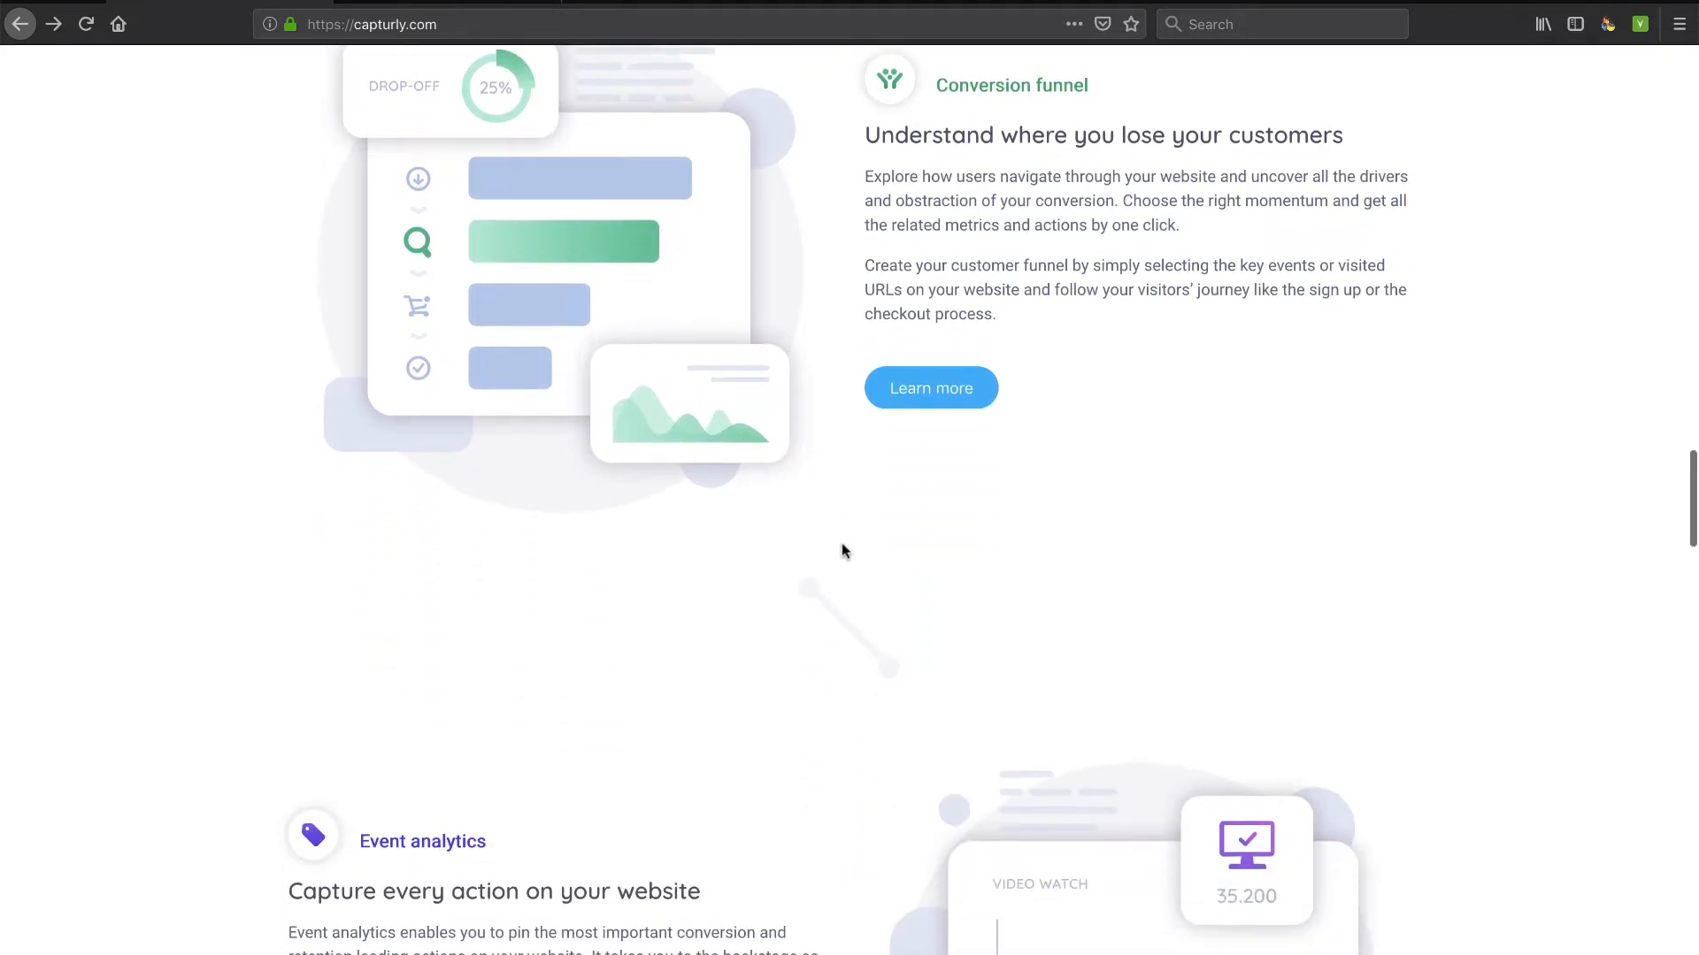
pyautogui.scroll(-3, 842, 551)
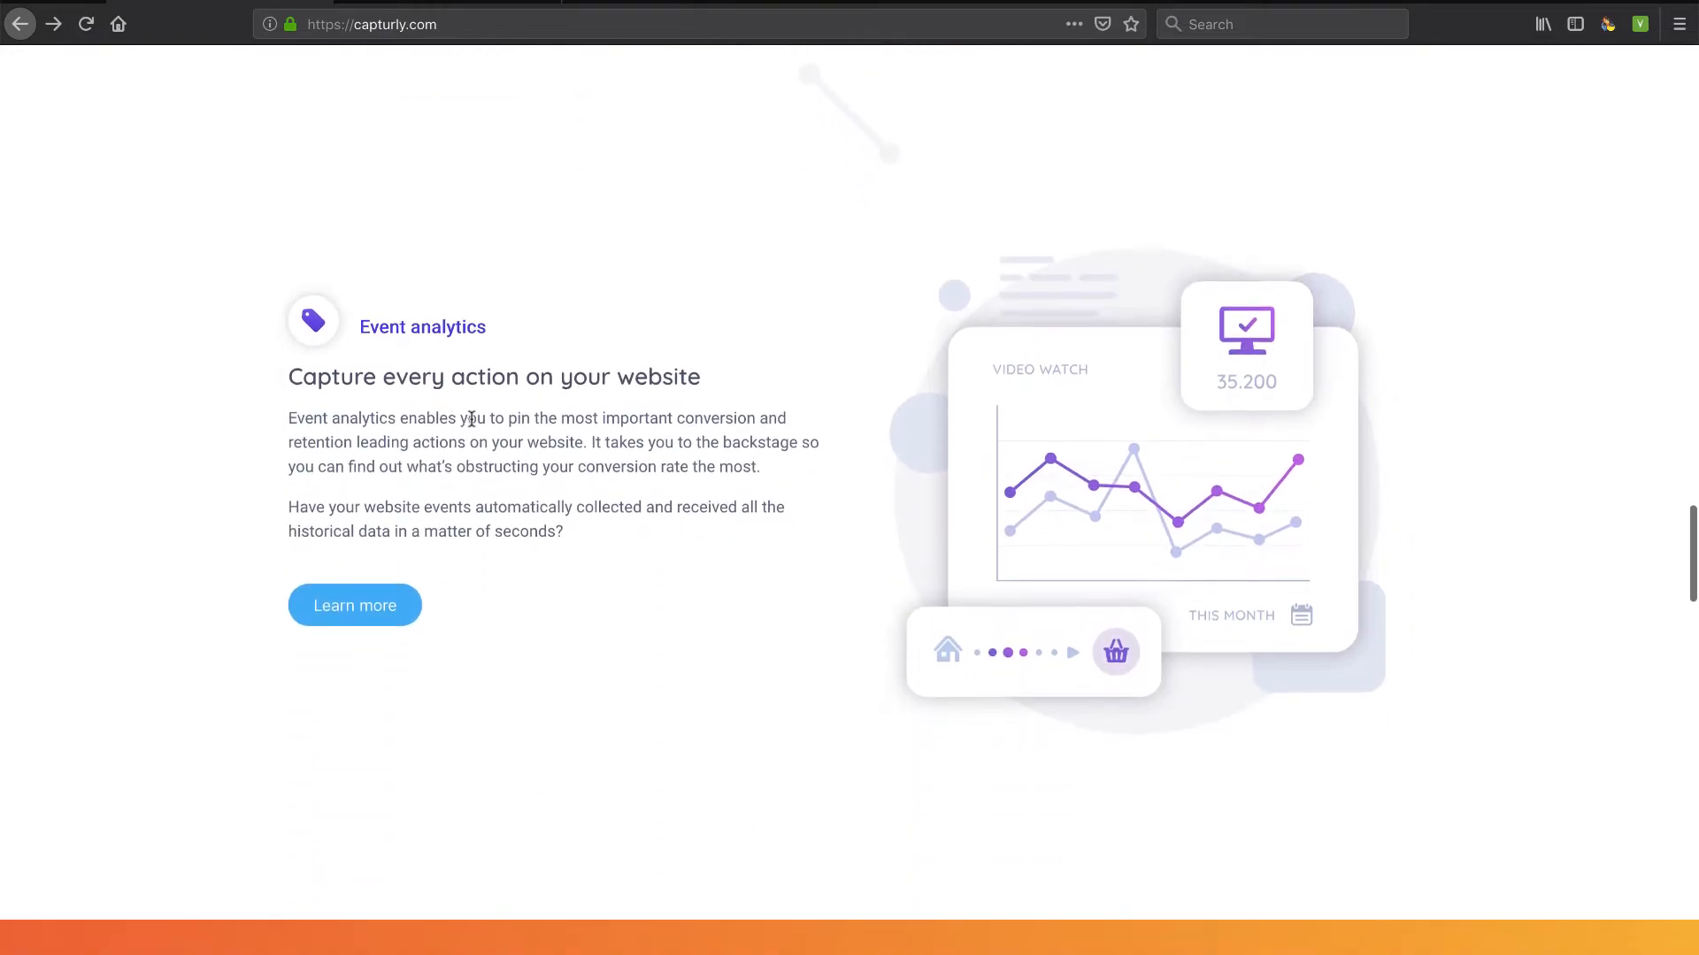
pyautogui.scroll(-7, 697, 478)
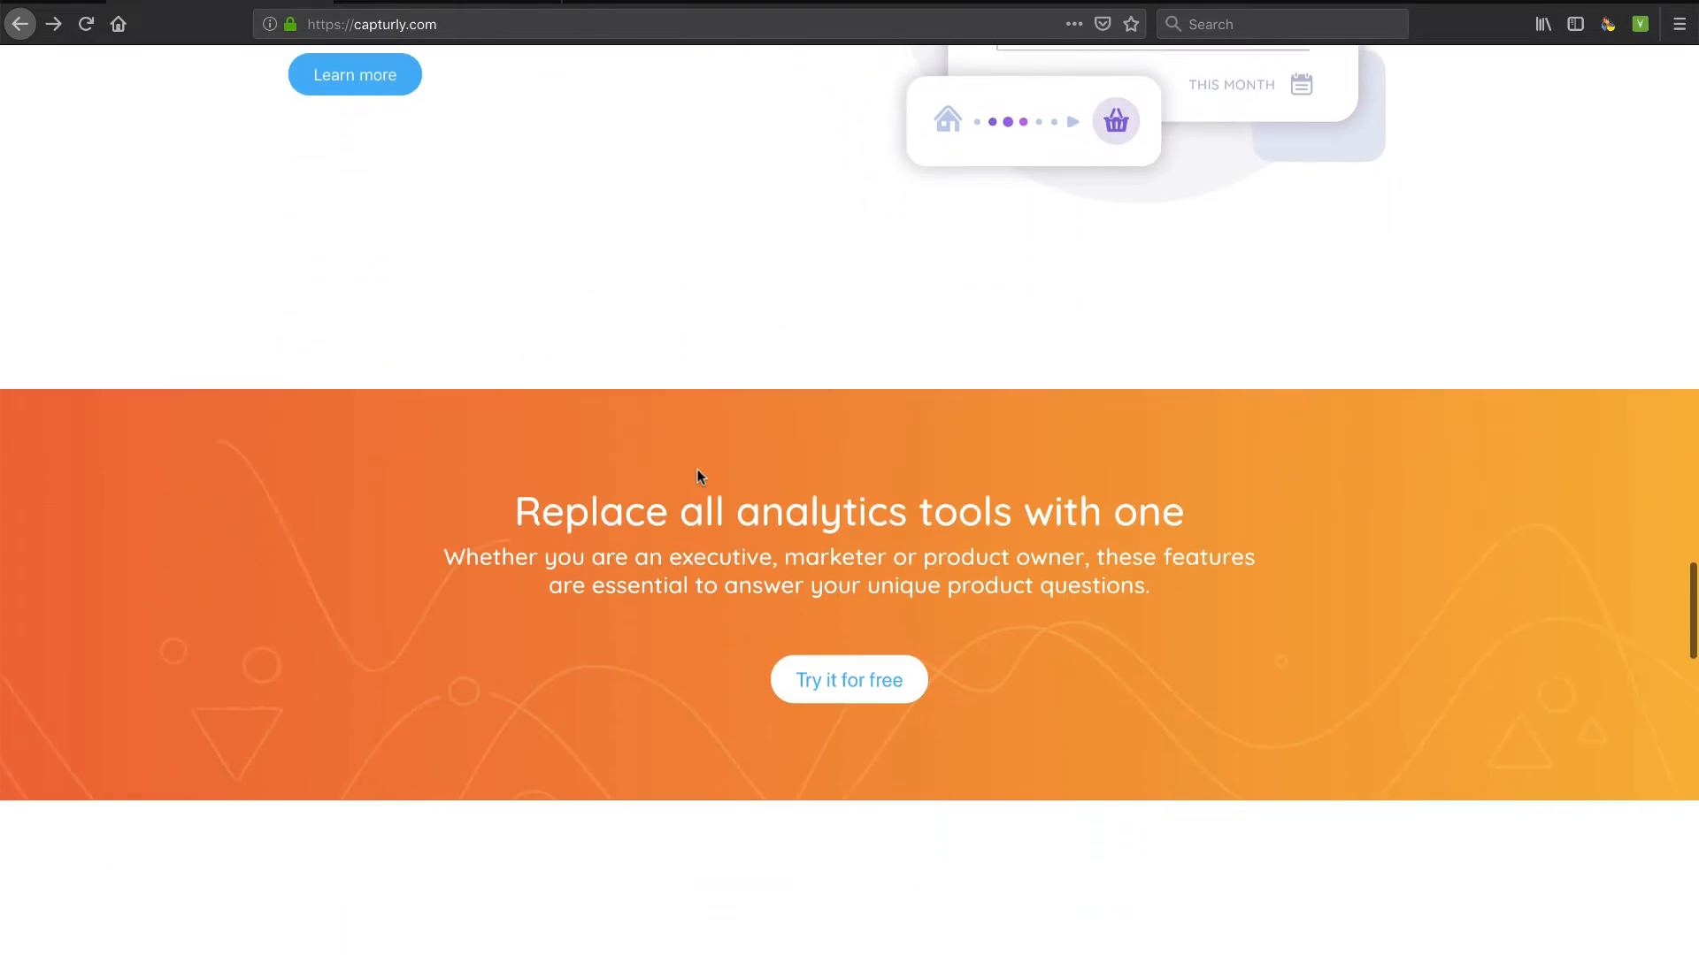
pyautogui.scroll(15, 697, 478)
pyautogui.scroll(-16, 697, 478)
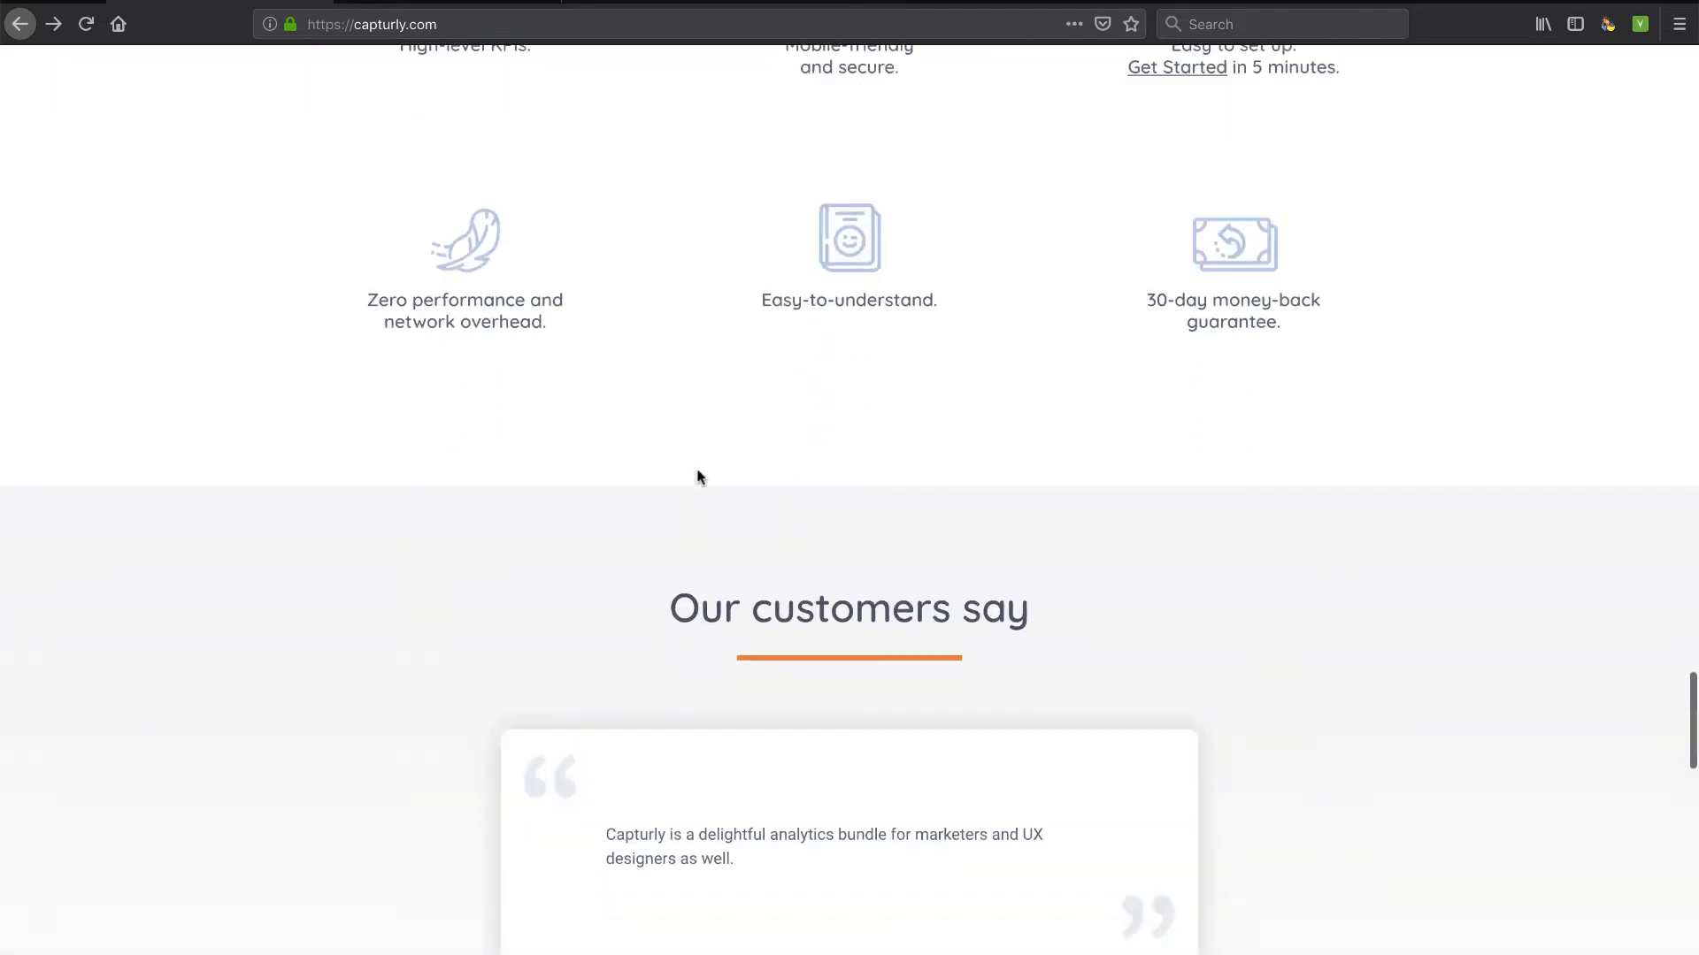
pyautogui.scroll(14, 697, 478)
pyautogui.scroll(20, 697, 477)
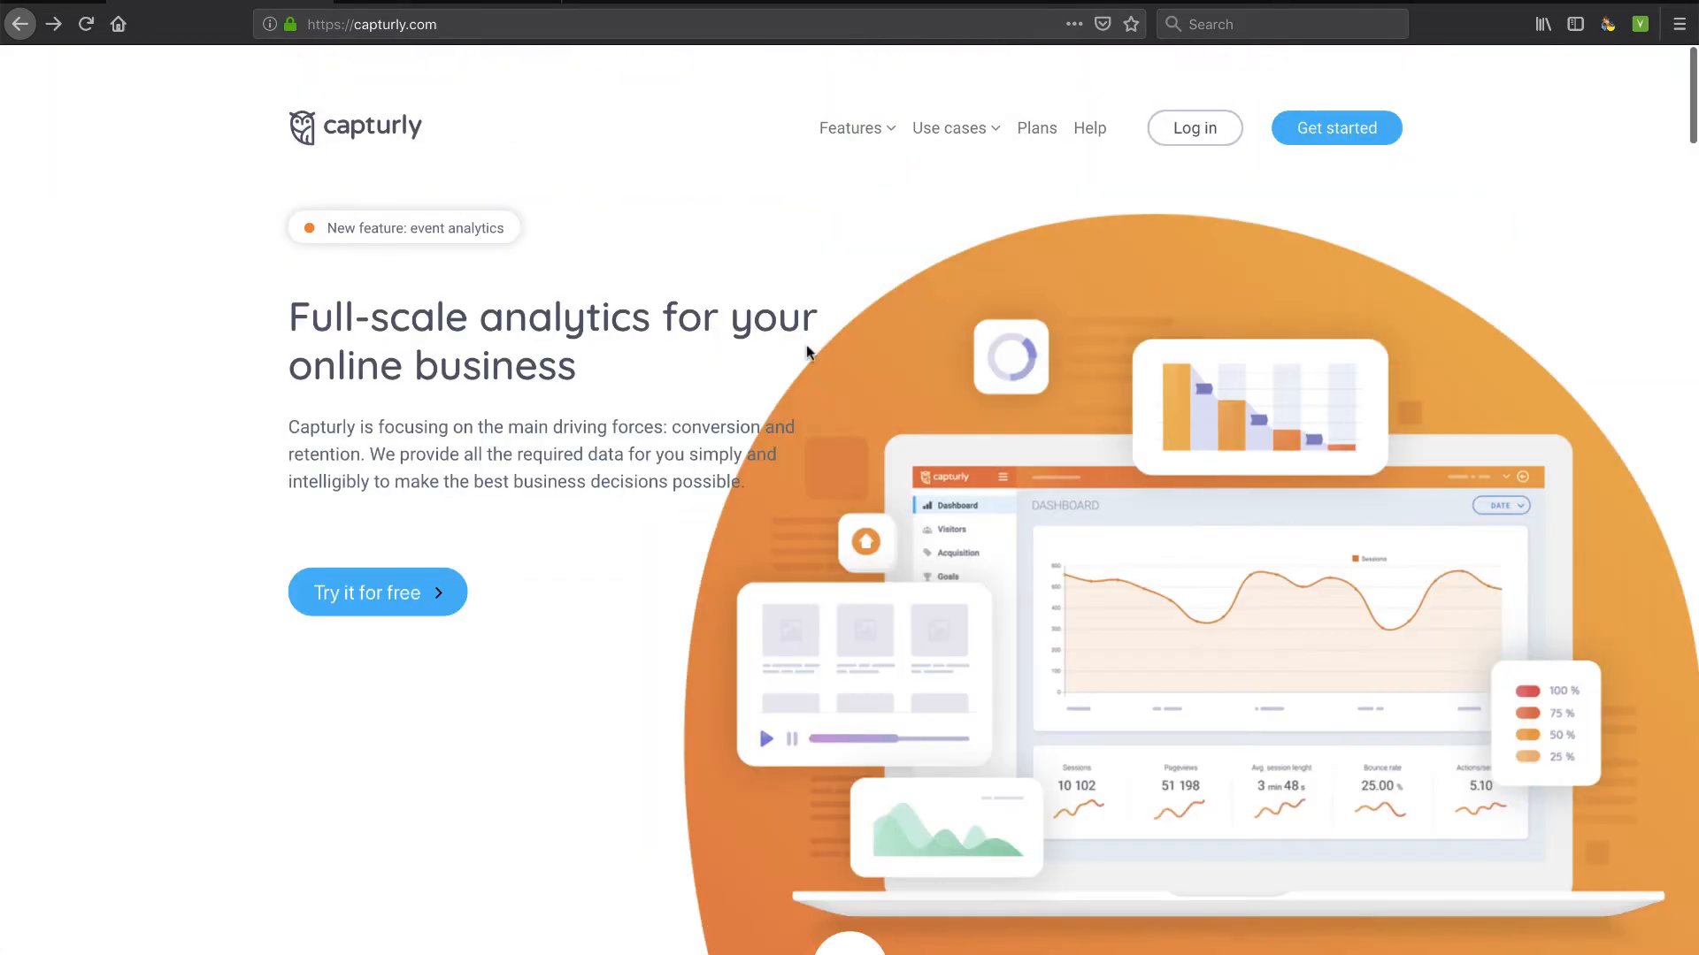
pyautogui.click(1030, 129)
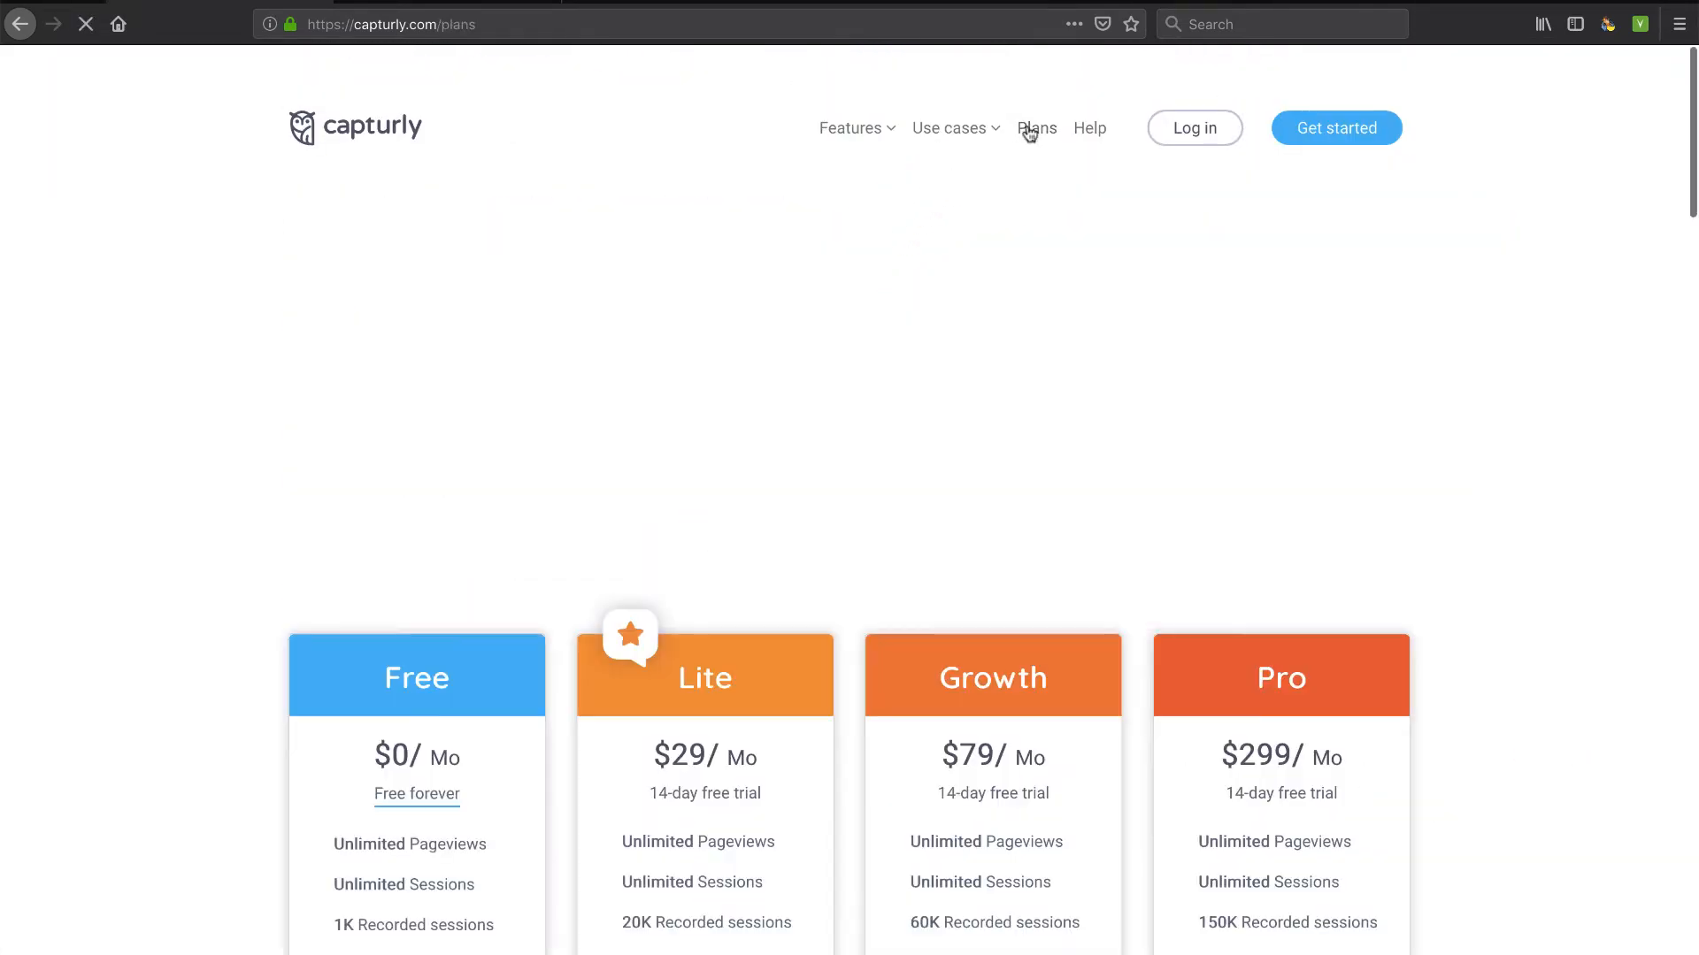
# Compare the plan cards, noting the Free plan's data retention, and start the Free plan sign-up
pyautogui.scroll(-4, 301, 680)
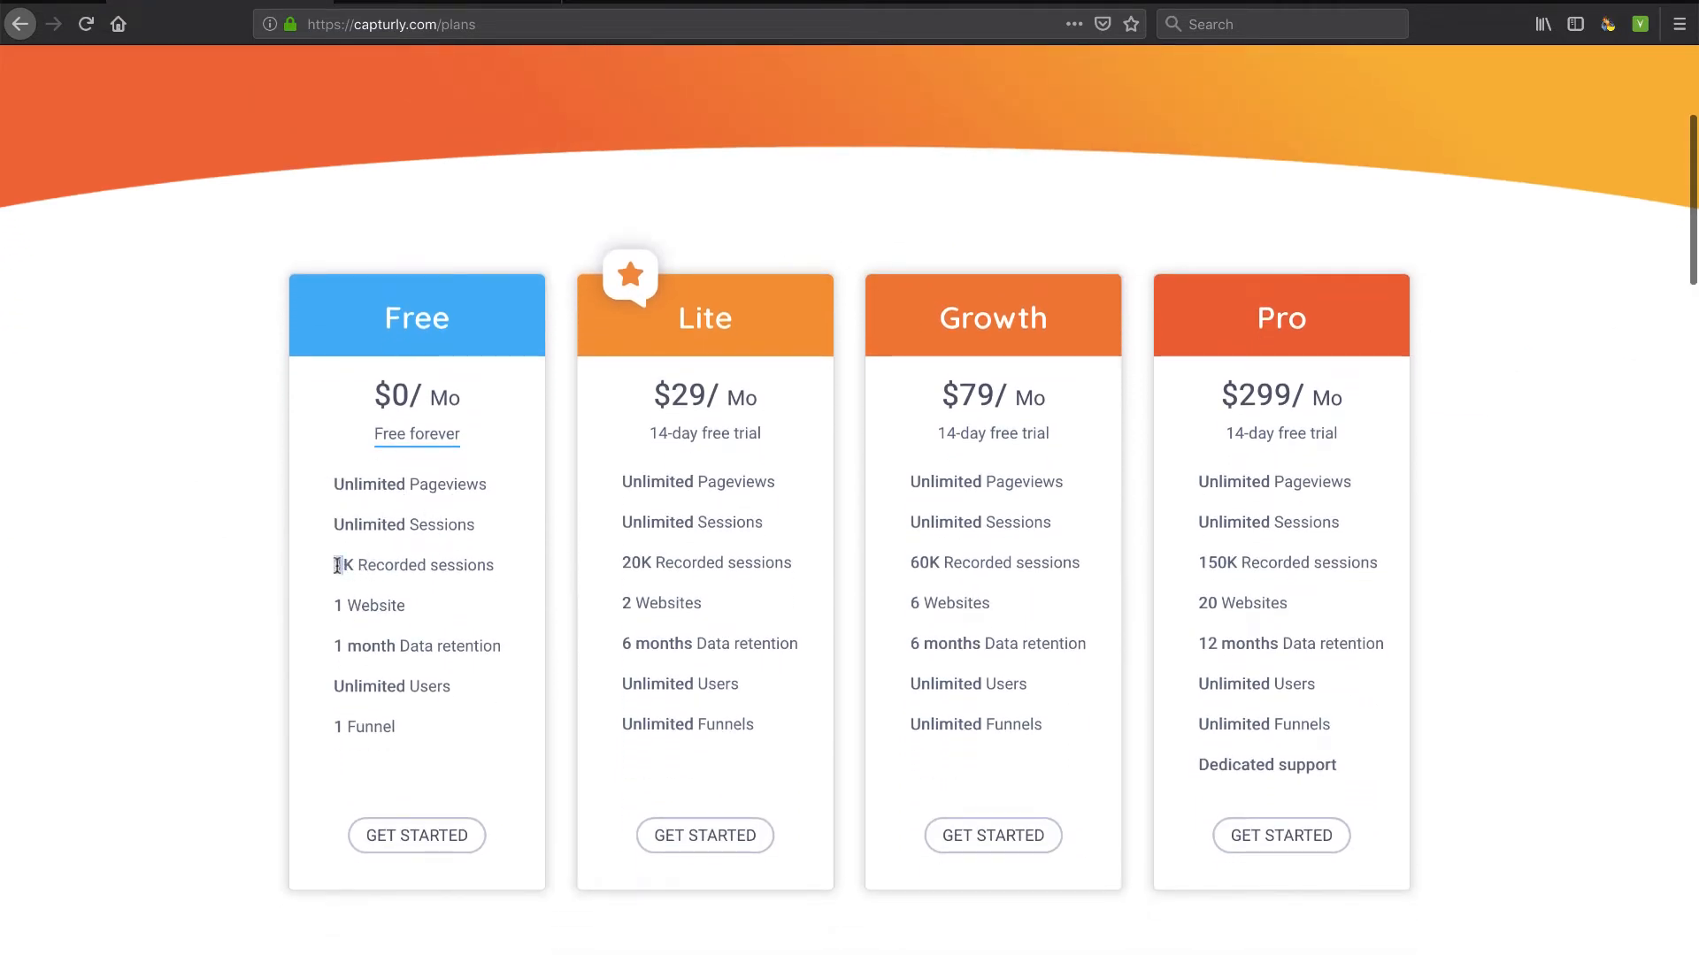
pyautogui.moveTo(341, 603); pyautogui.dragTo(399, 647)
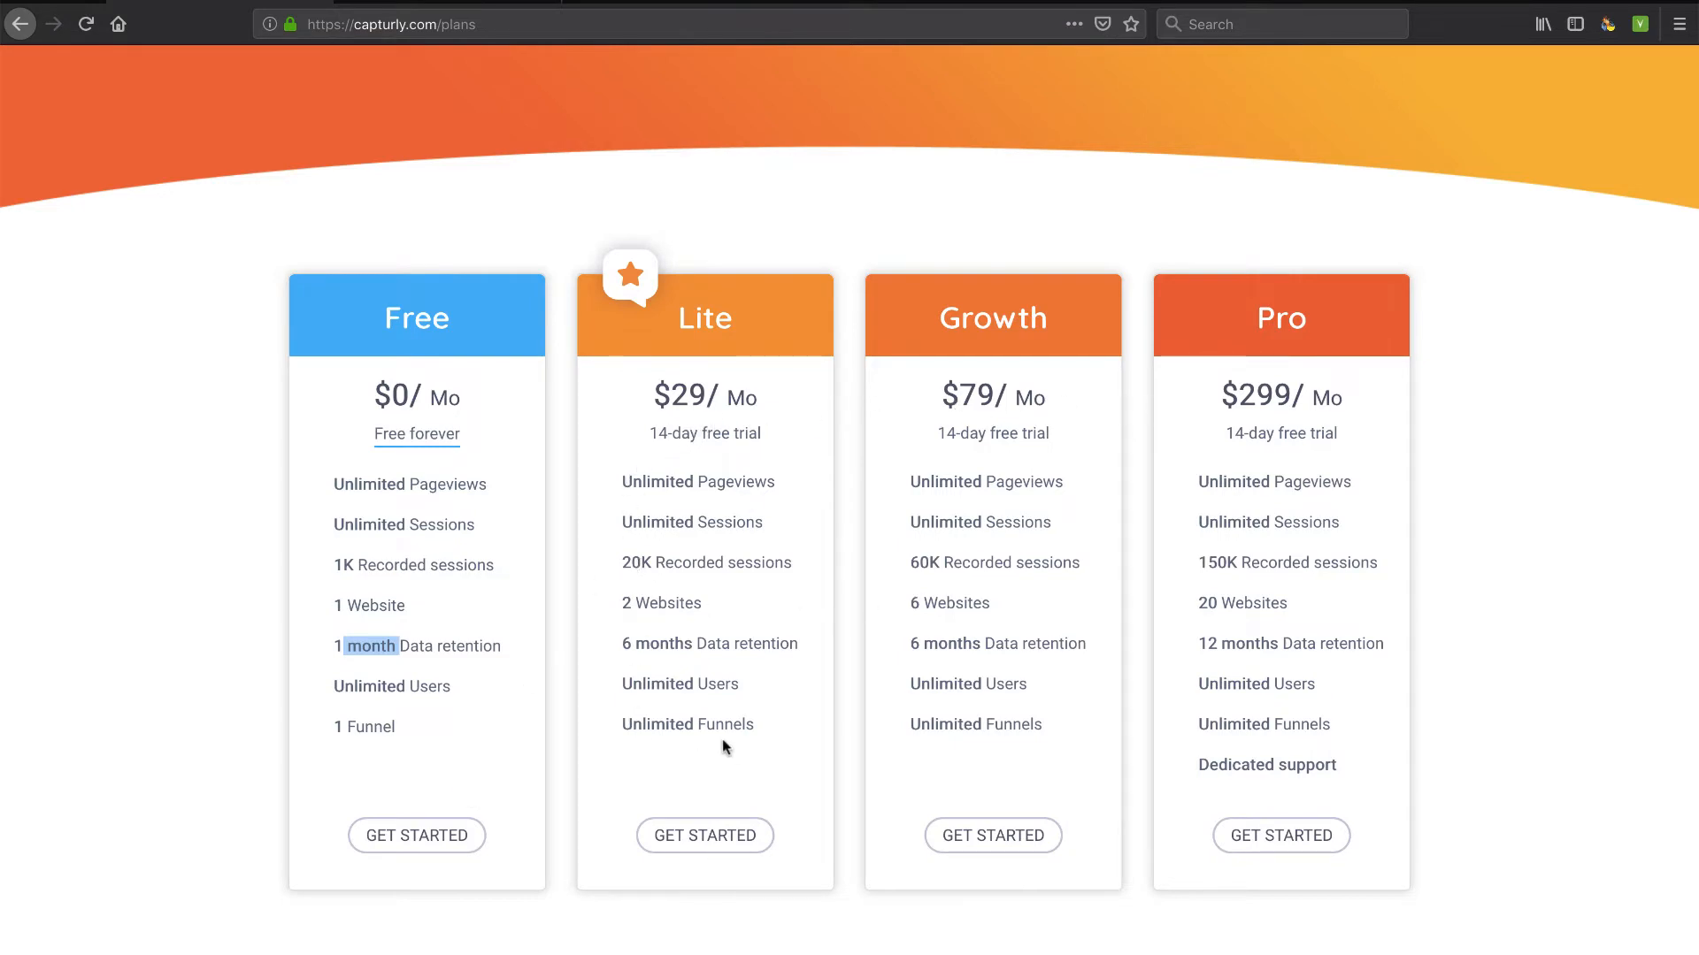
pyautogui.scroll(-4, 726, 741)
pyautogui.scroll(7, 729, 744)
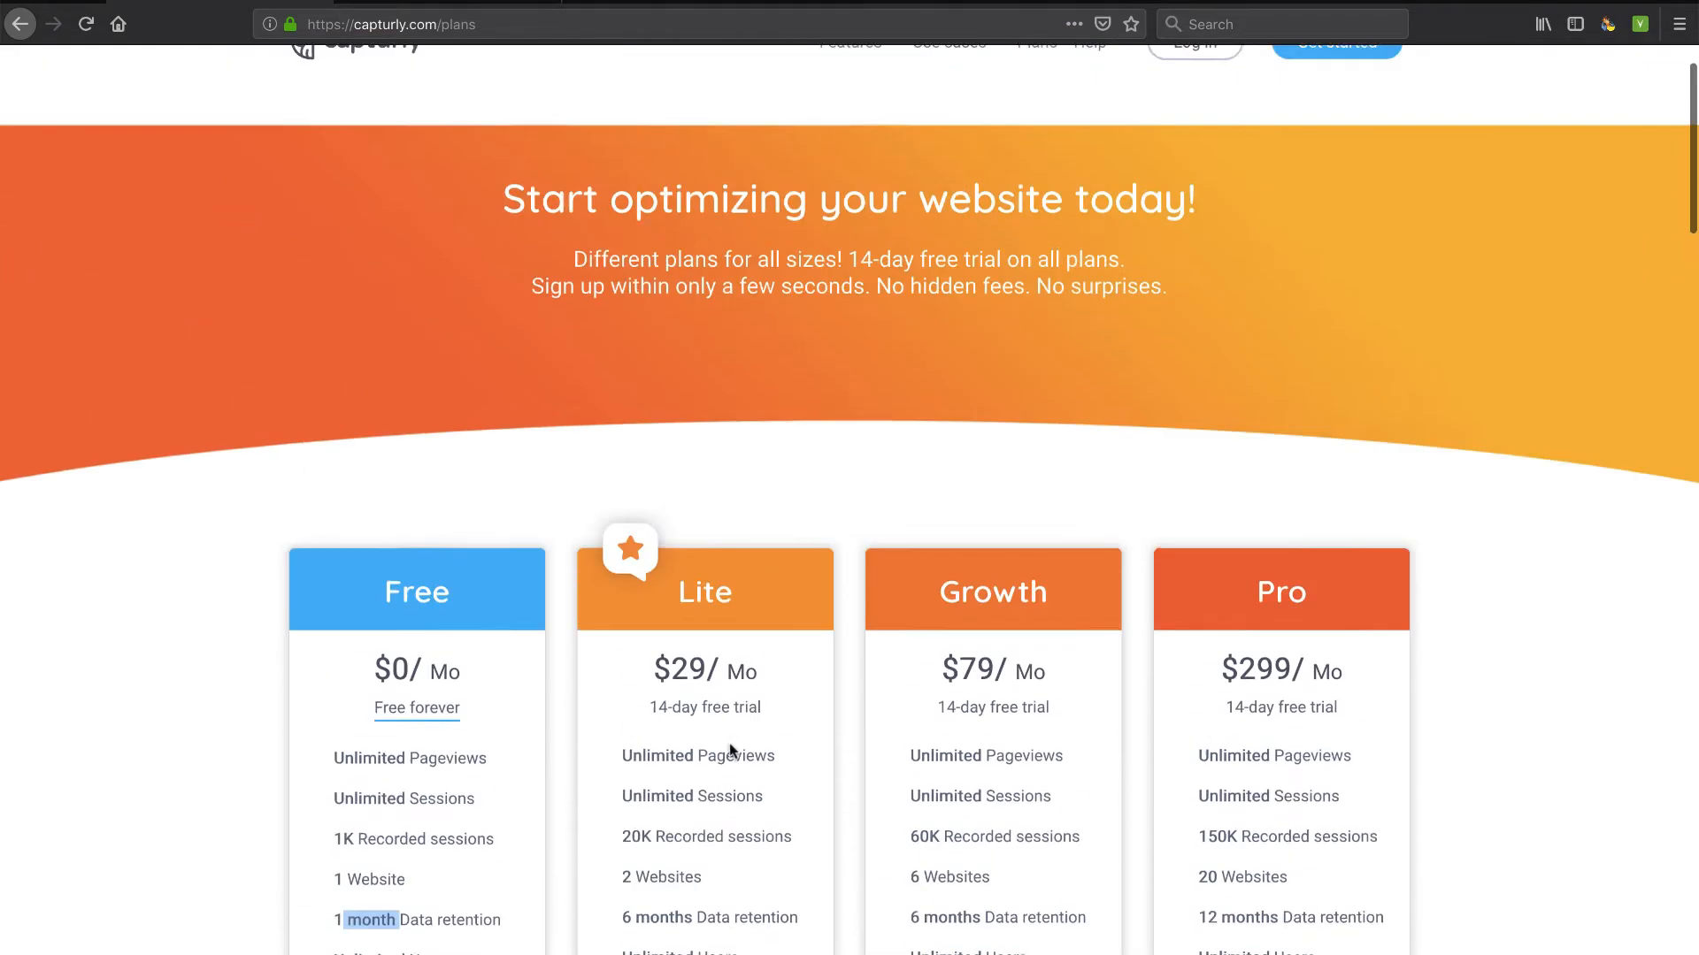
pyautogui.scroll(-3, 729, 750)
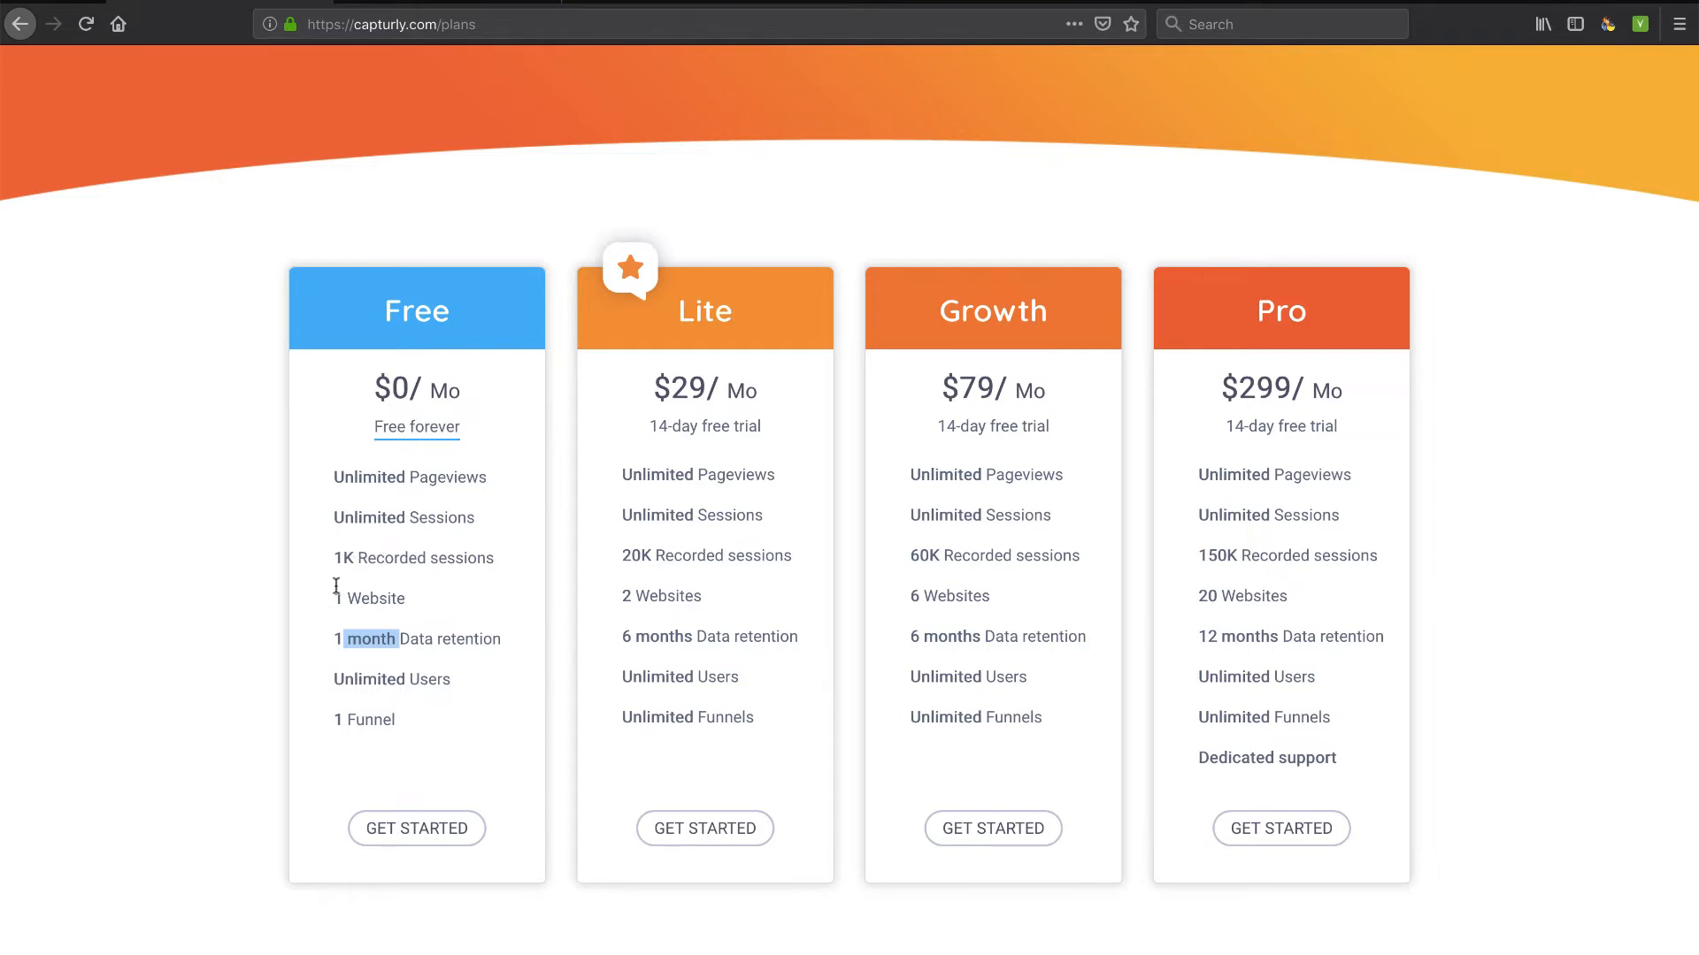
pyautogui.click(414, 835)
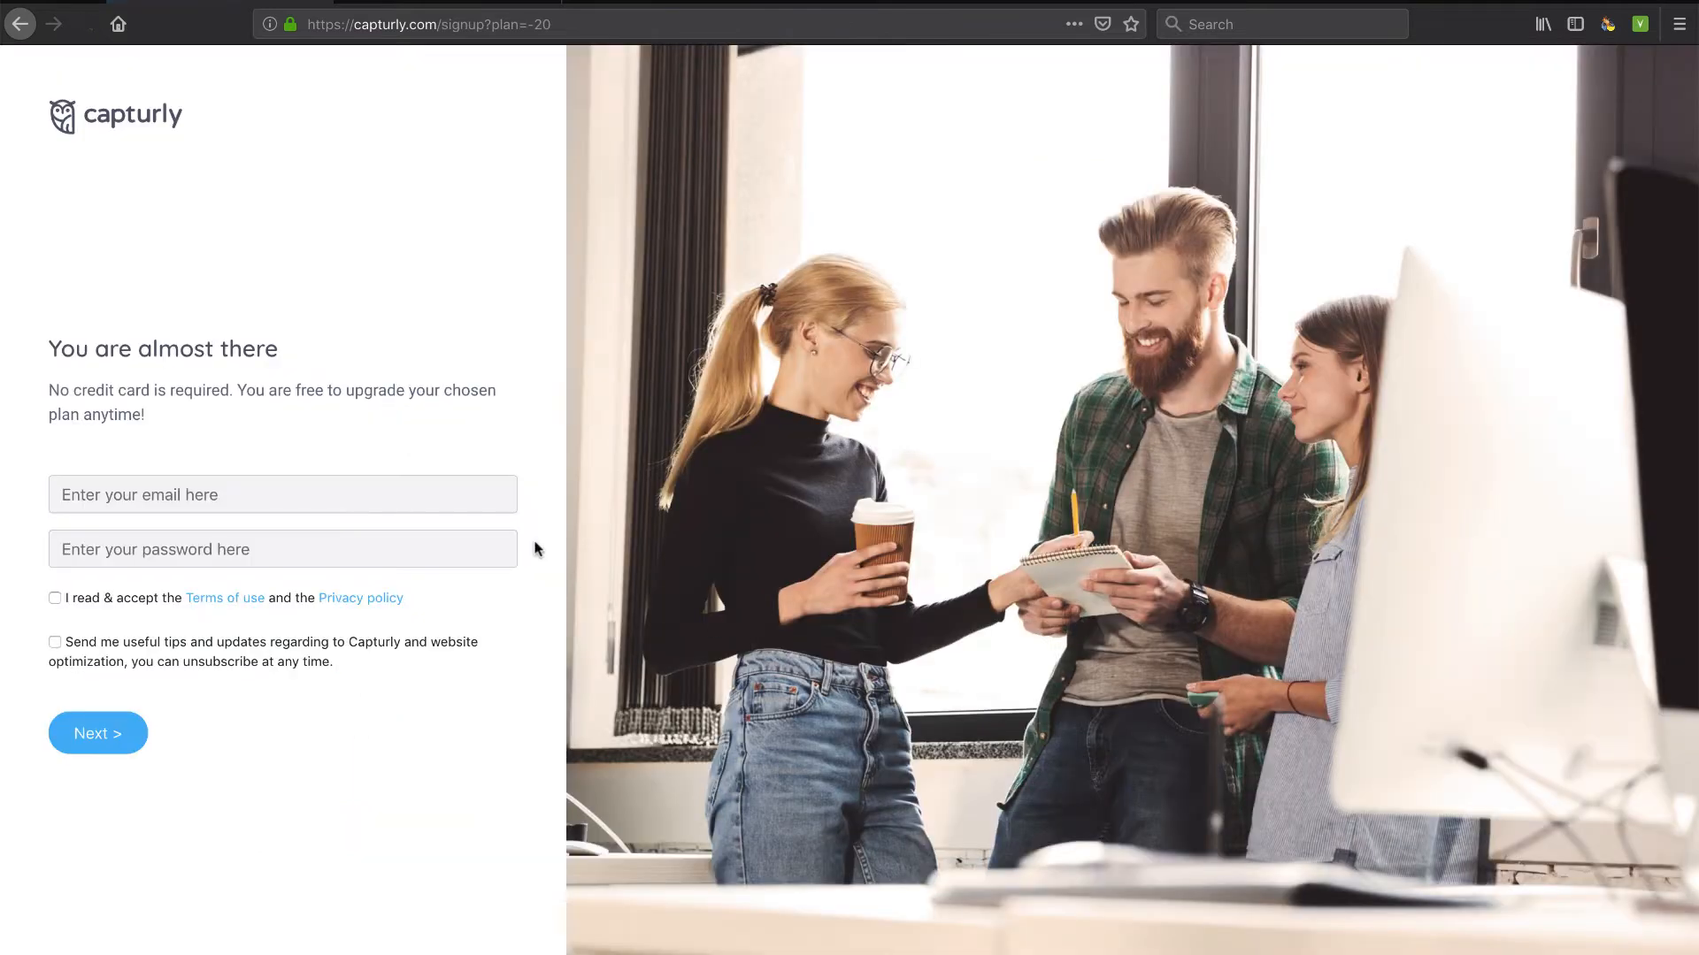
# Register with the account email and a password, accepting the terms and opting into tips emails
pyautogui.click(417, 495)
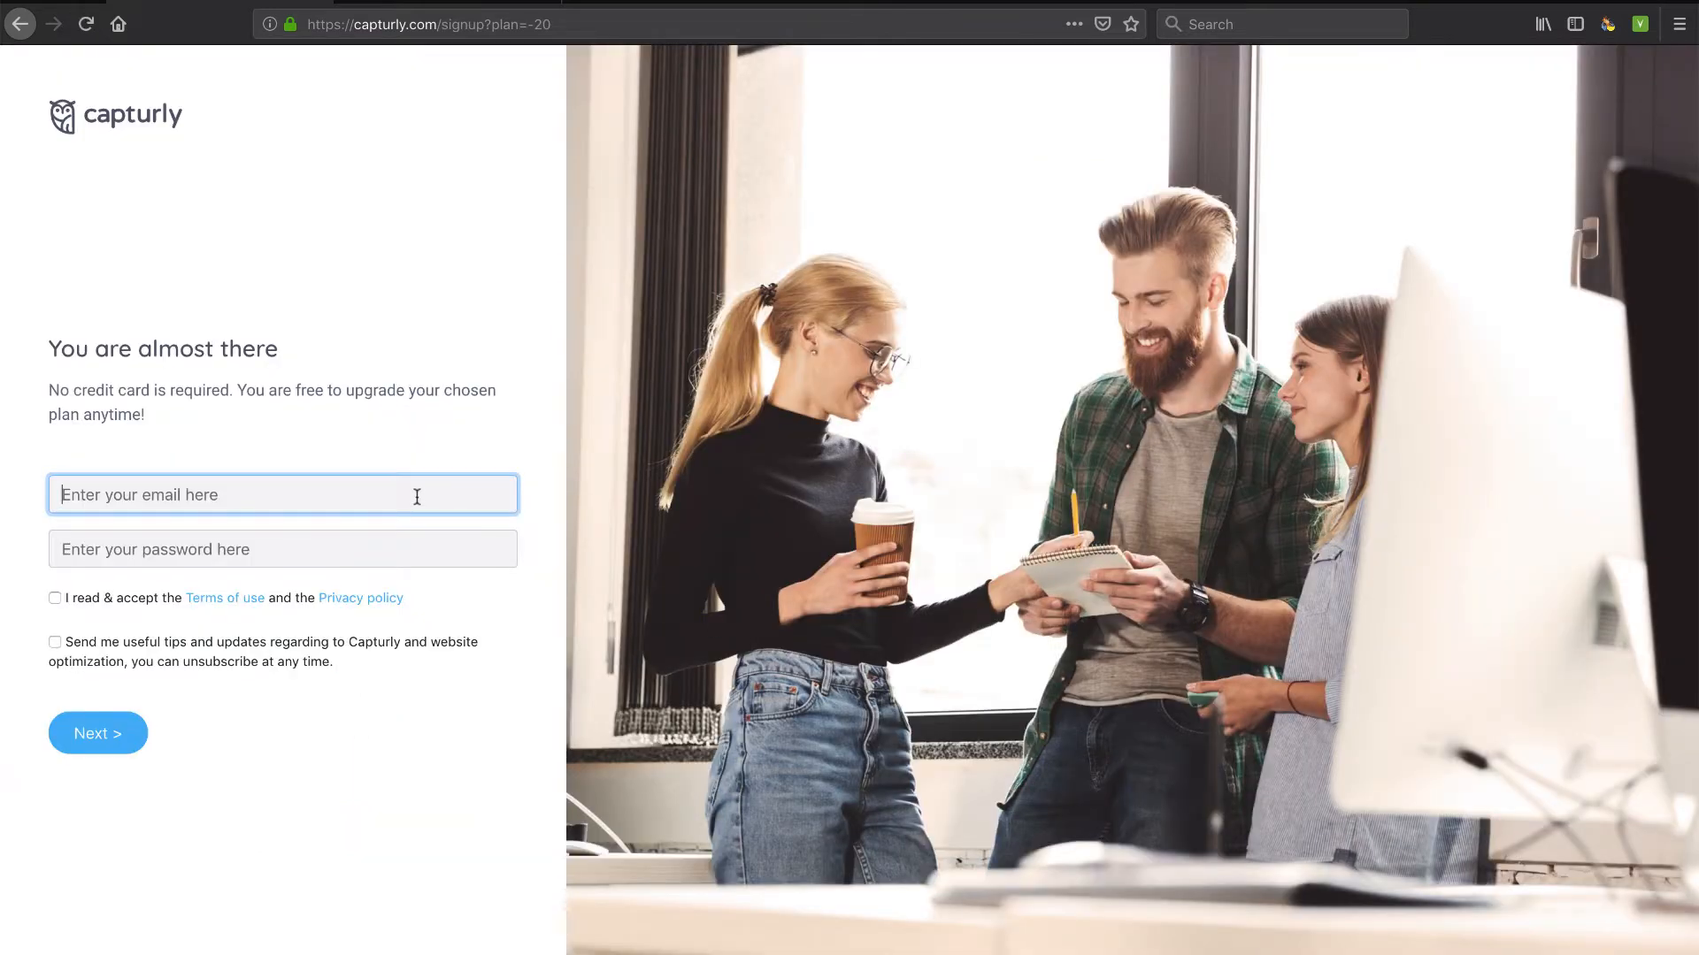
pyautogui.write('david')
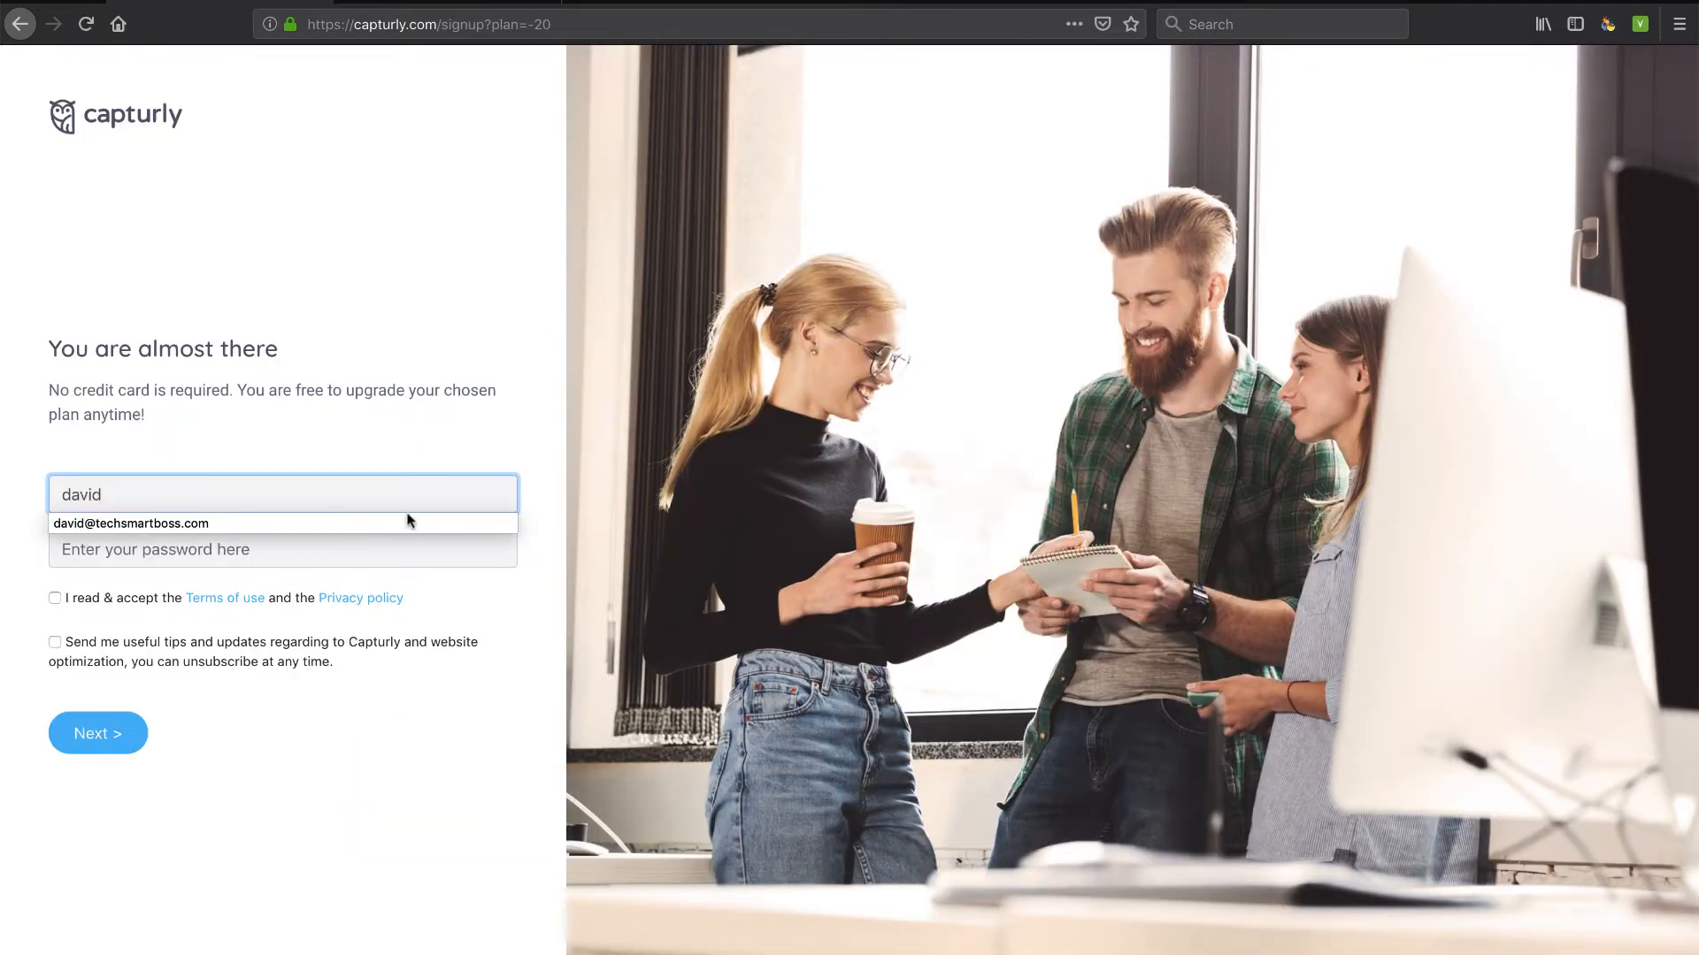
pyautogui.click(400, 522)
pyautogui.click(379, 549)
pyautogui.write('******')
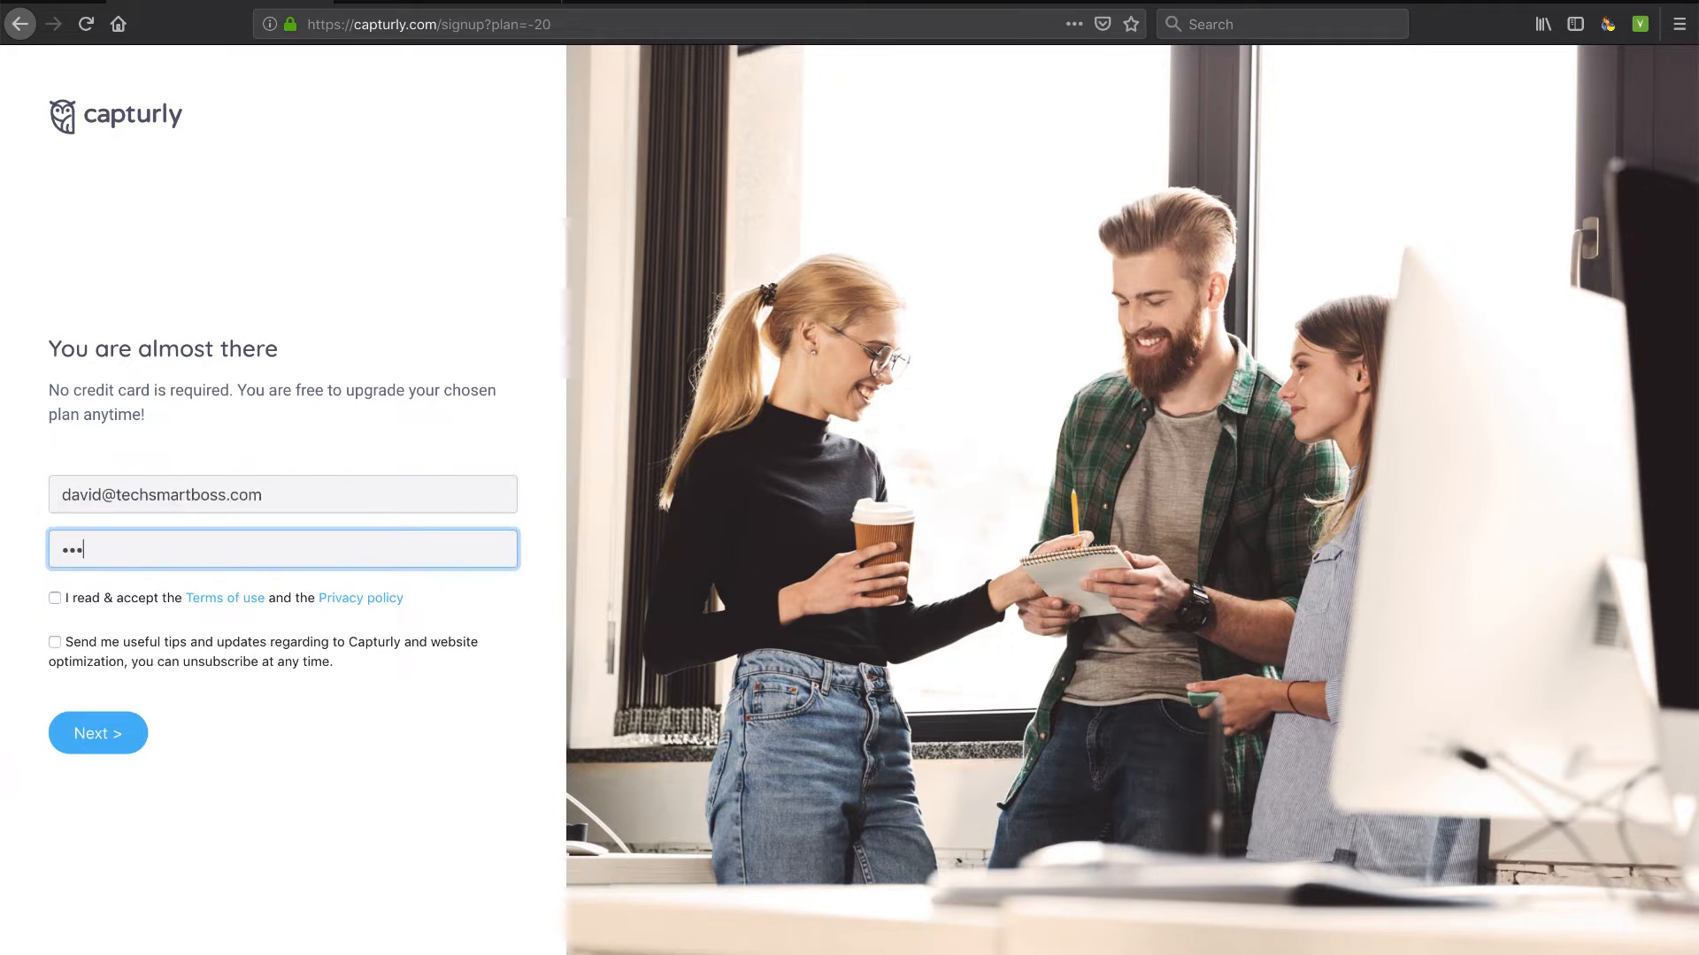
pyautogui.write('**')
pyautogui.click(55, 599)
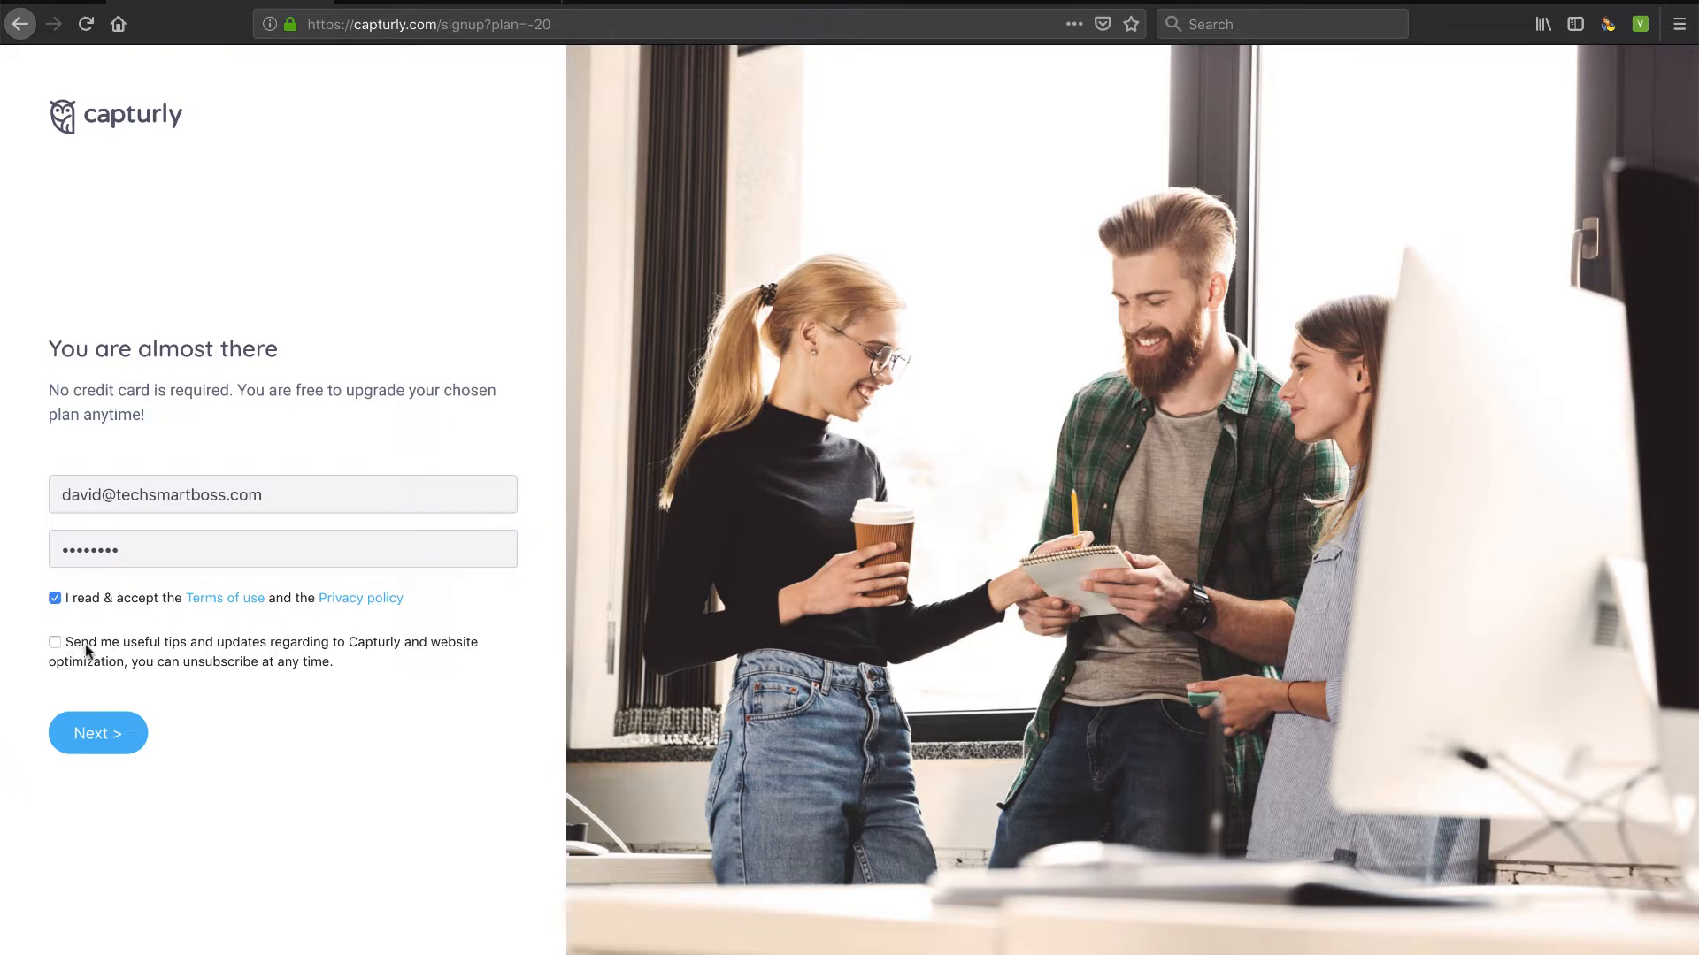
pyautogui.click(55, 642)
pyautogui.click(98, 739)
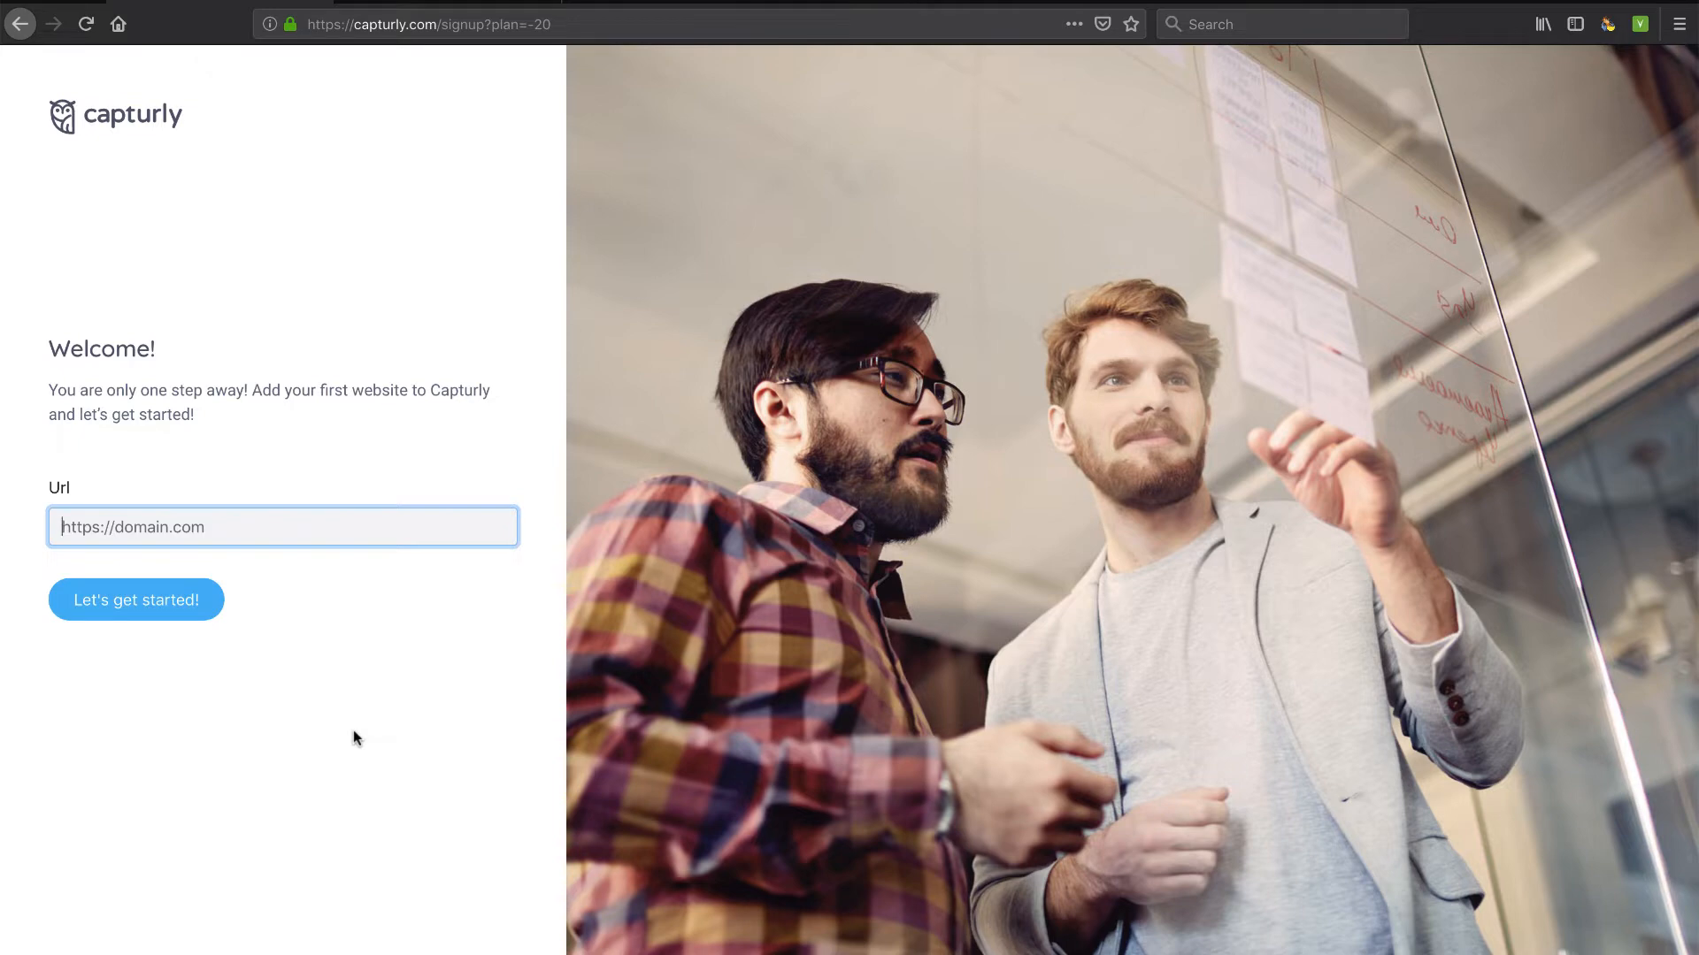
pyautogui.write('https://www.techsmart')
pyautogui.press('BackSpace')
pyautogui.write('rtboss.com')
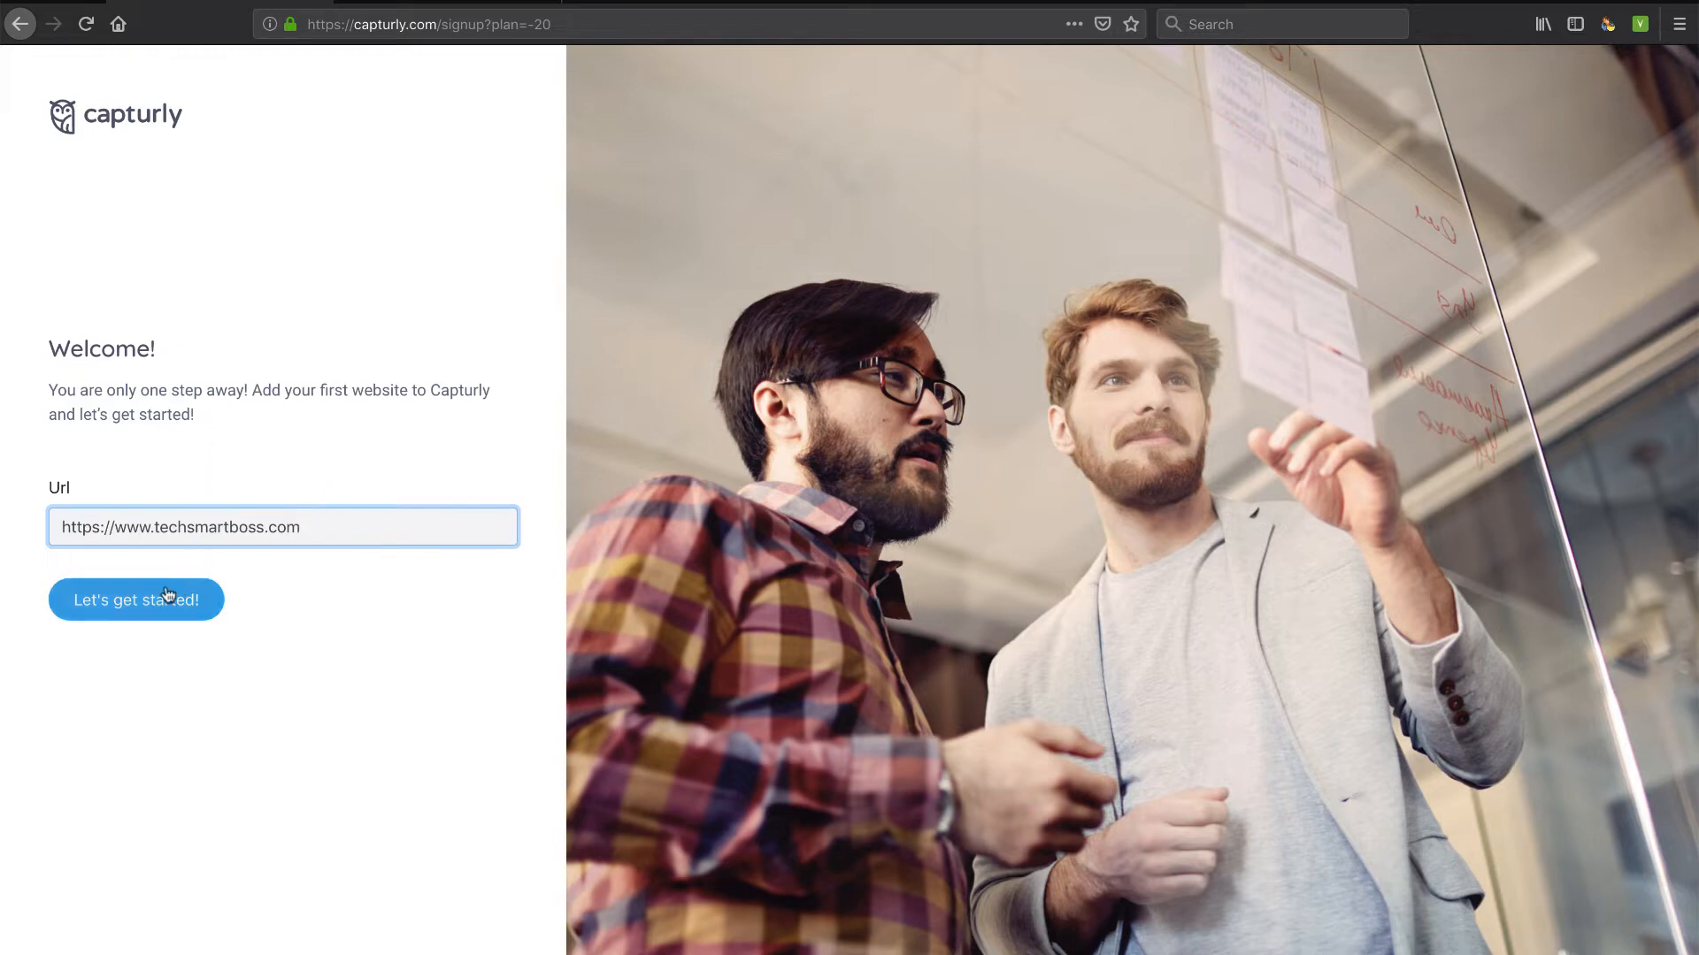
pyautogui.click(134, 605)
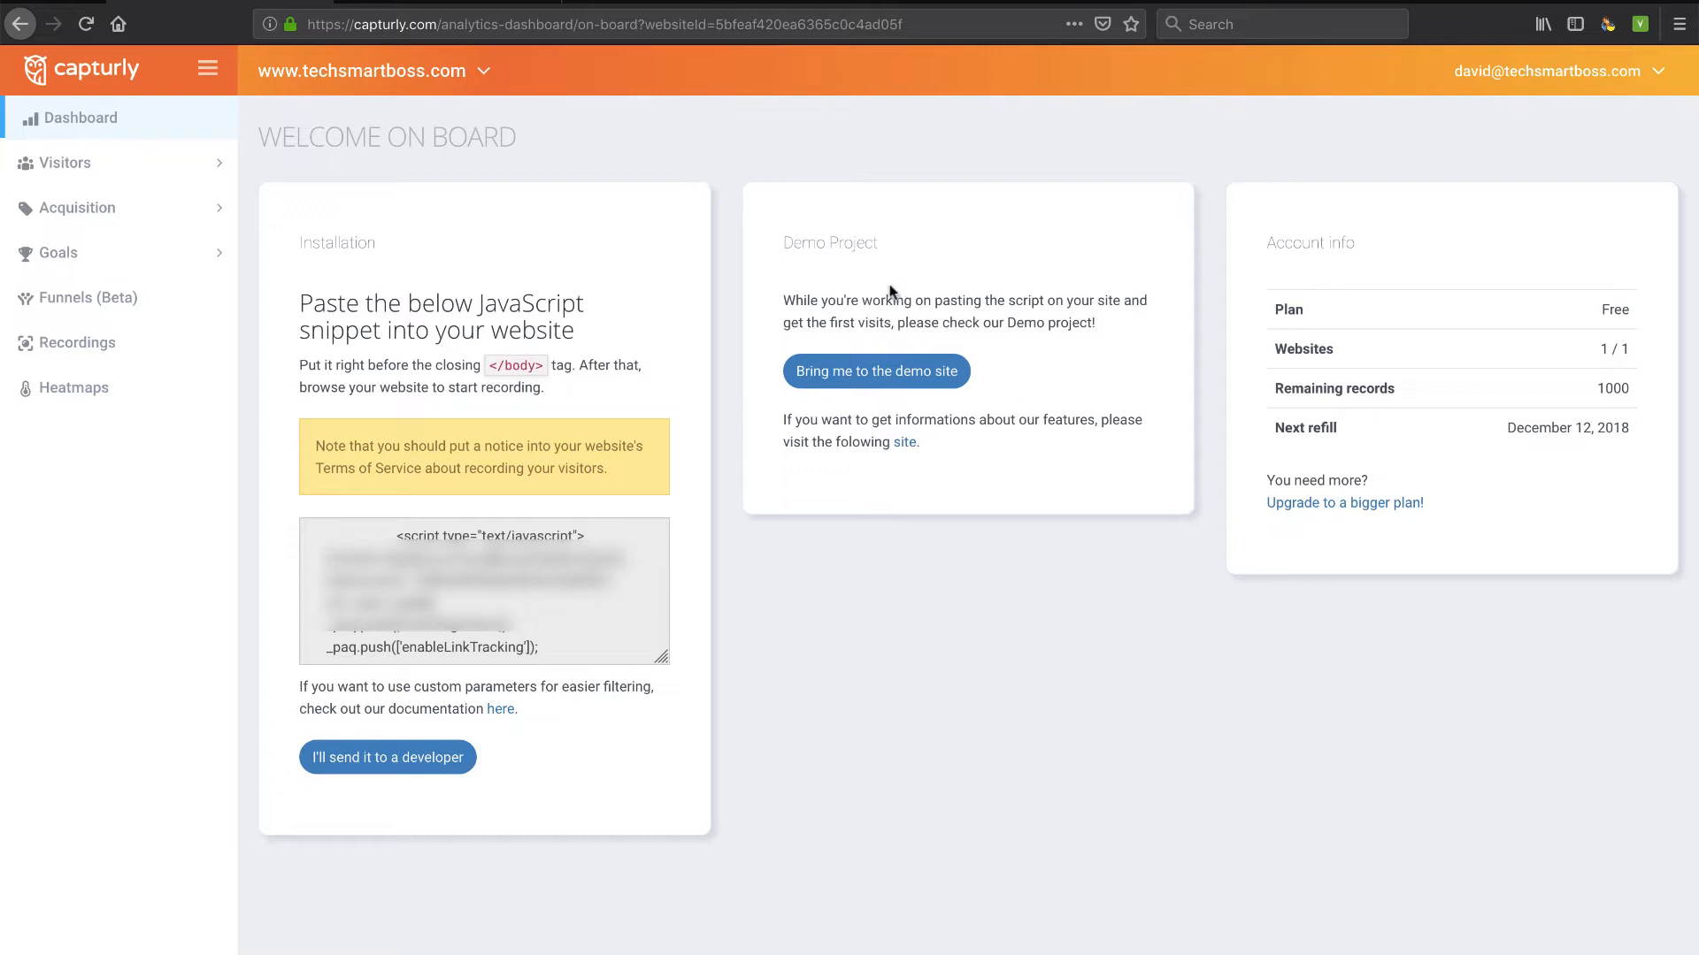
pyautogui.click(879, 383)
pyautogui.click(858, 374)
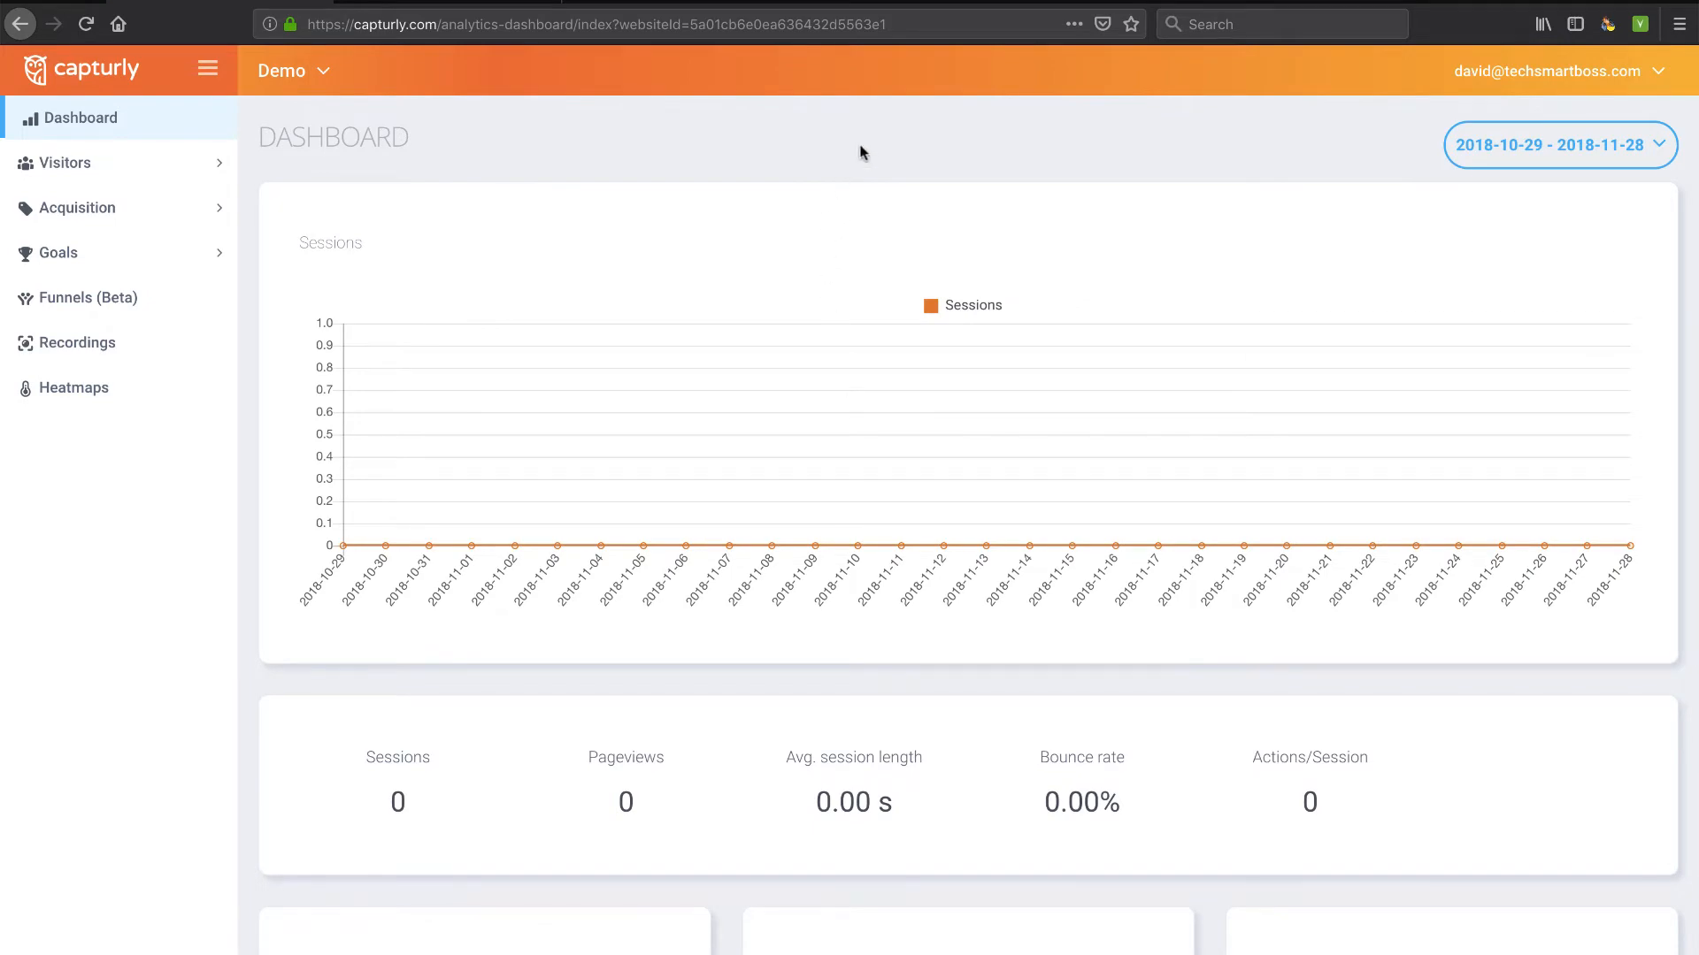
pyautogui.scroll(-4, 809, 366)
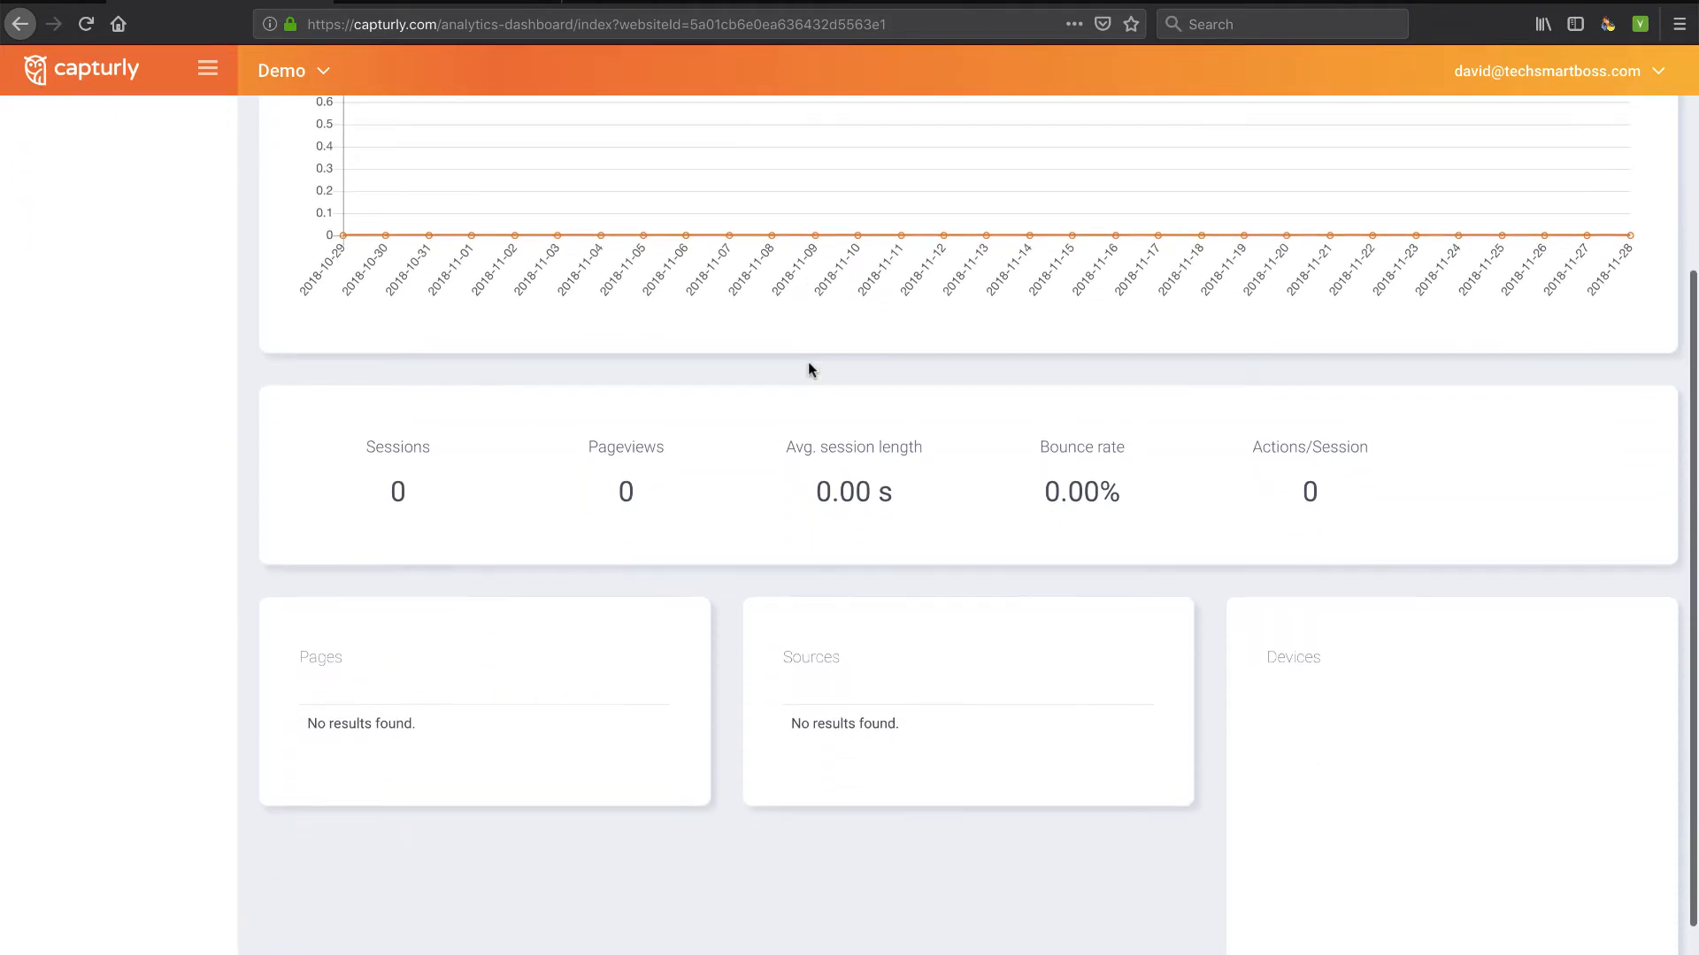
pyautogui.scroll(4, 809, 366)
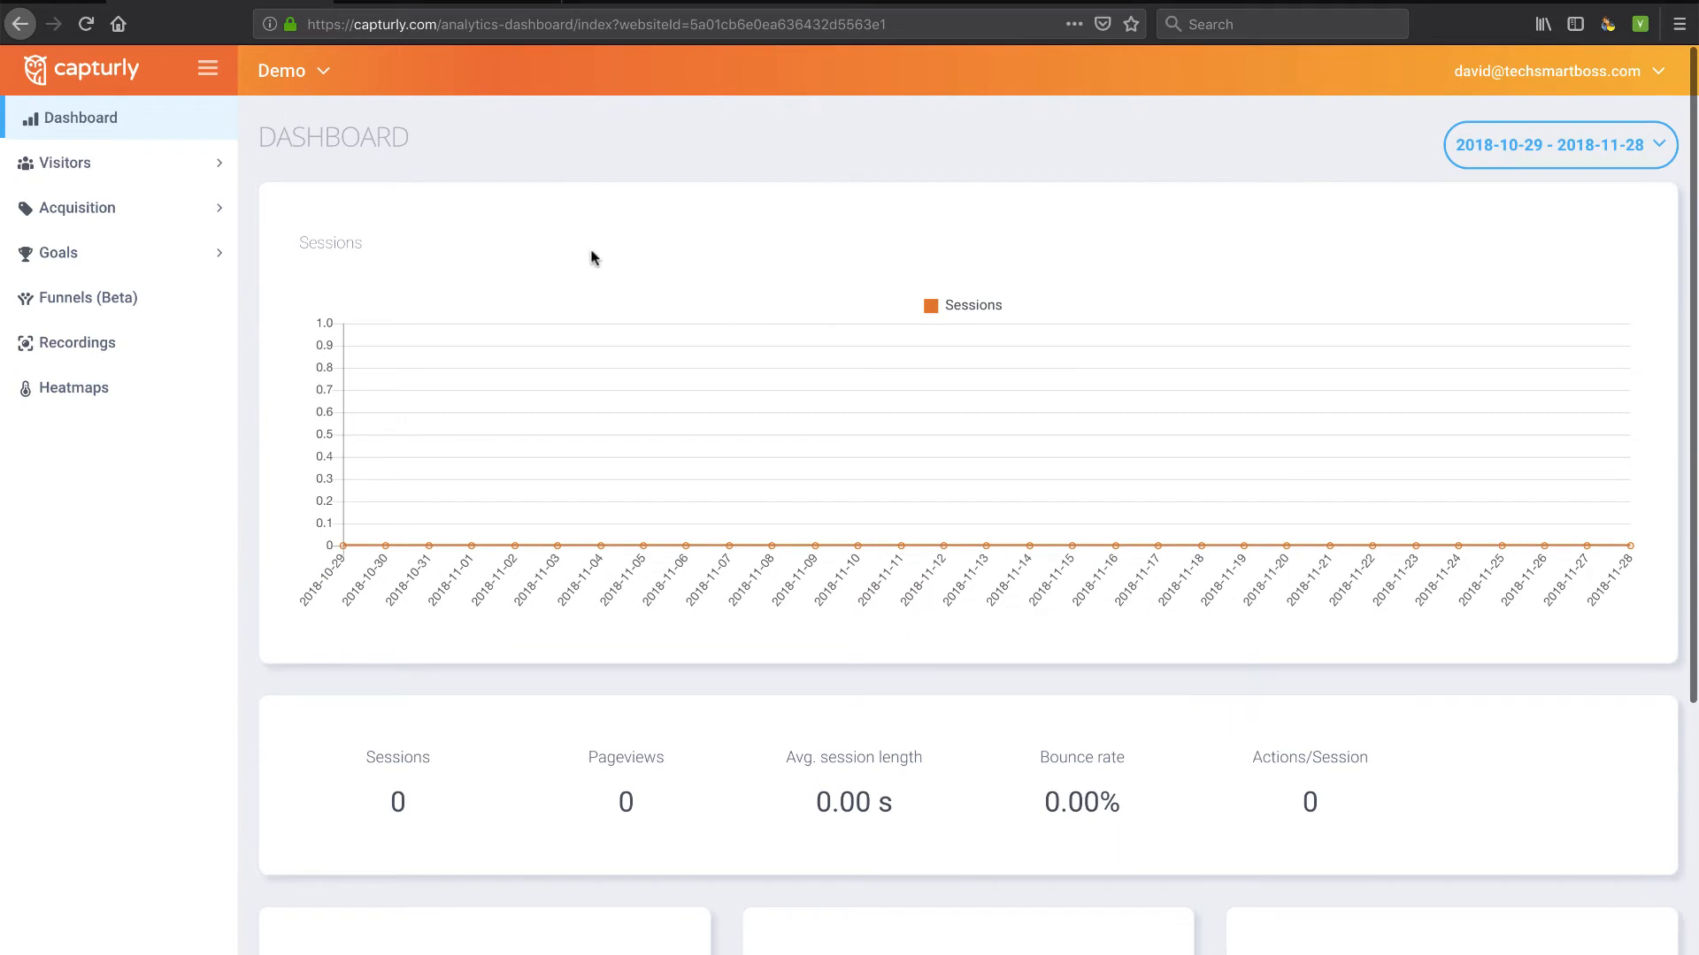
pyautogui.click(1654, 153)
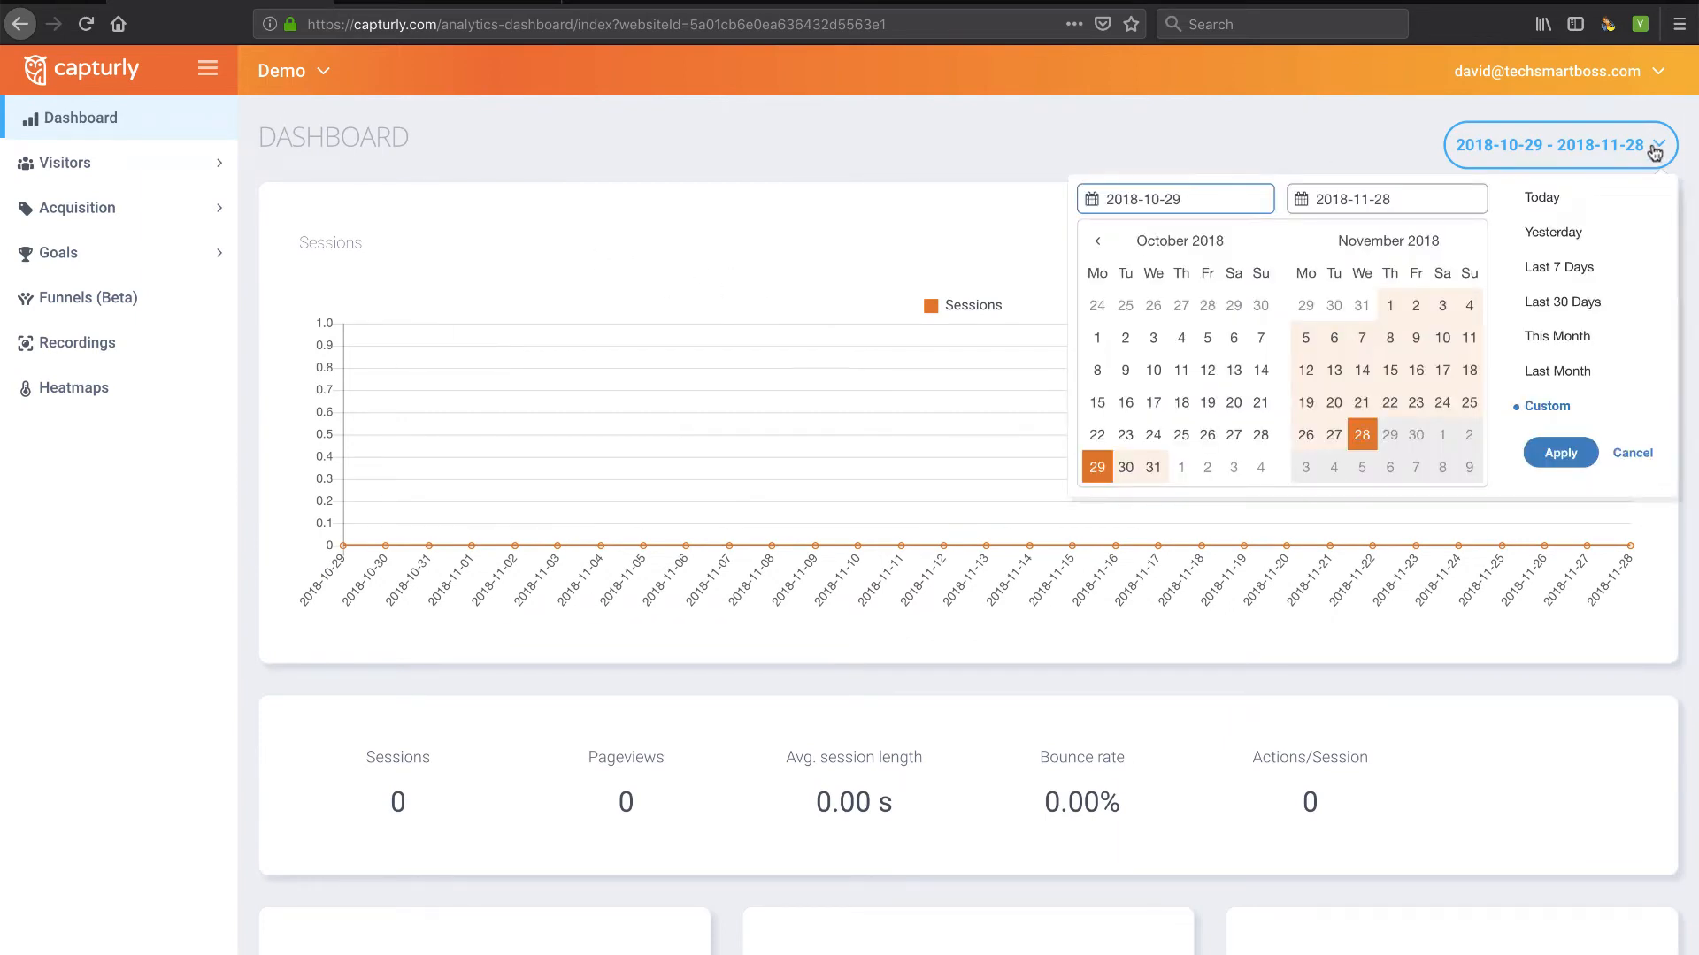
pyautogui.click(1562, 302)
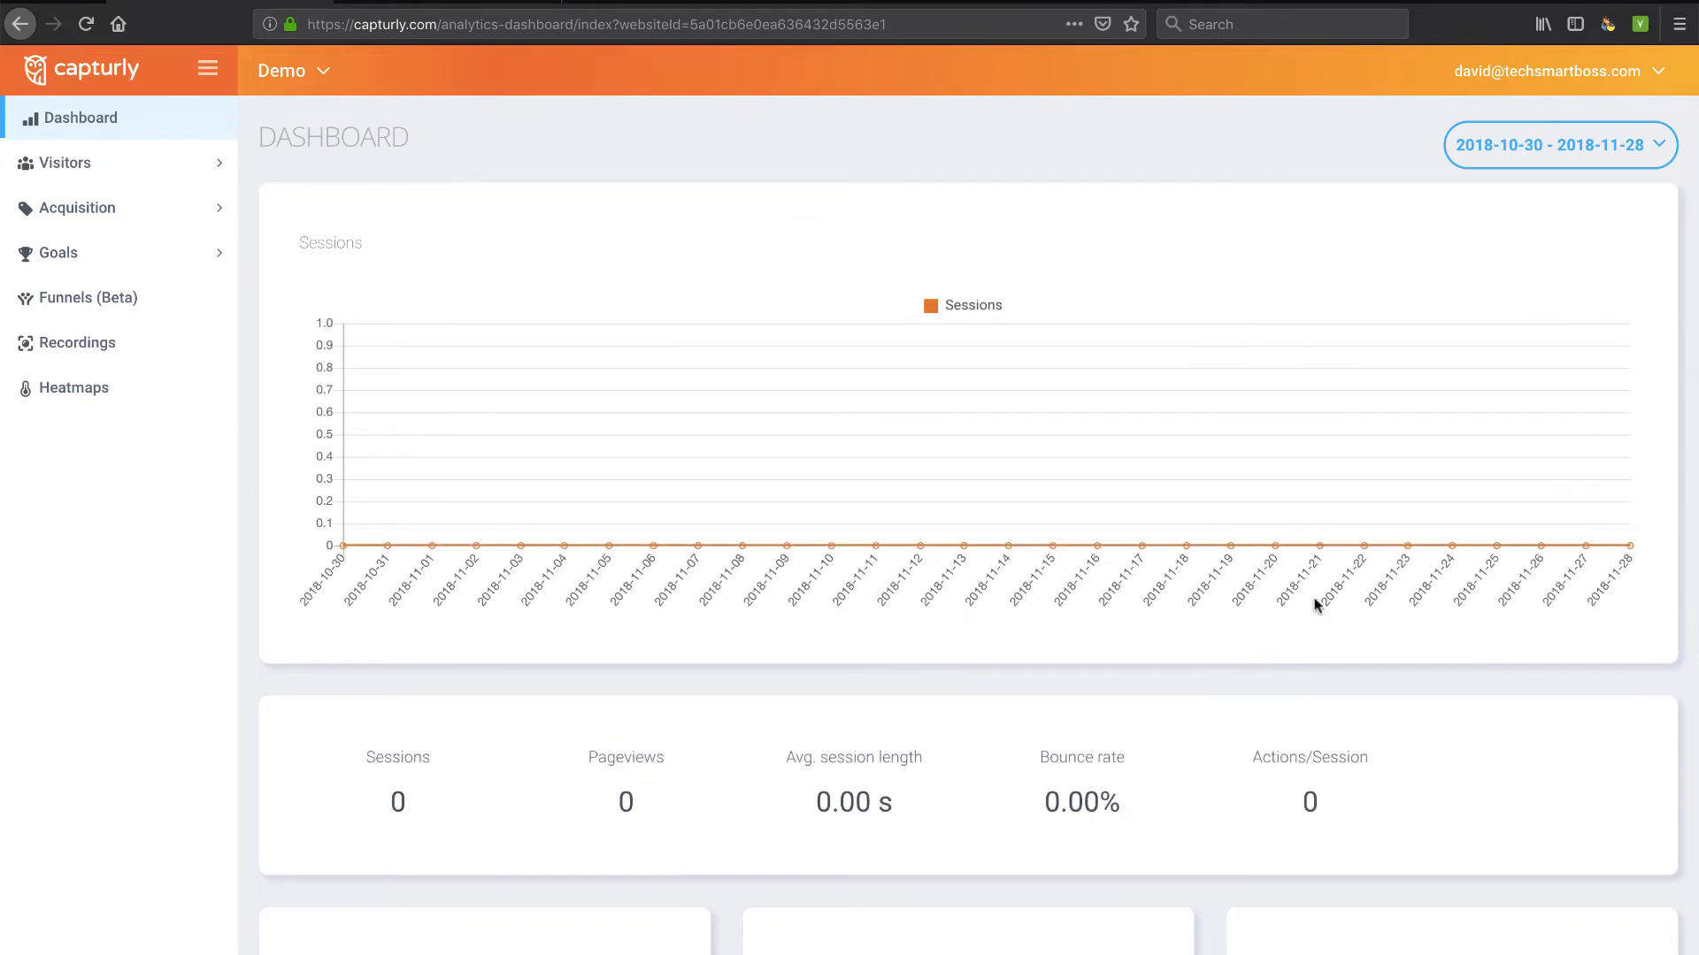
pyautogui.scroll(-5, 1314, 602)
pyautogui.scroll(5, 1314, 605)
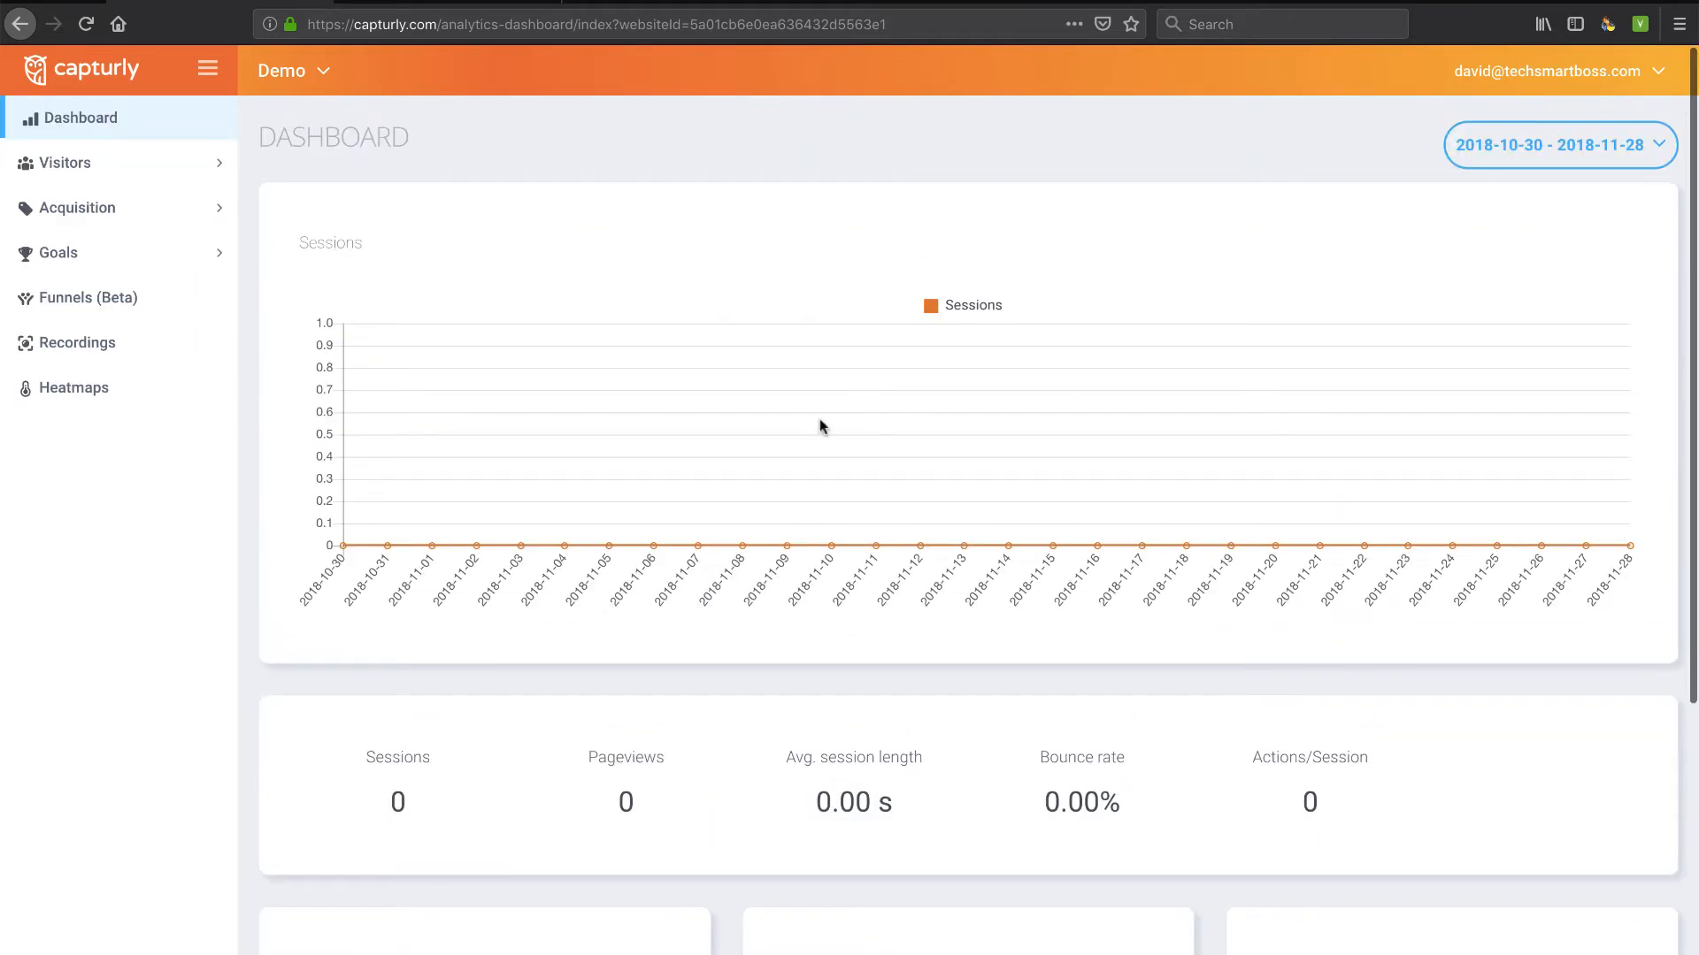
# Browse the Visitors reports: Overview, Devices, Engagement and Visit time
pyautogui.click(98, 170)
pyautogui.click(80, 212)
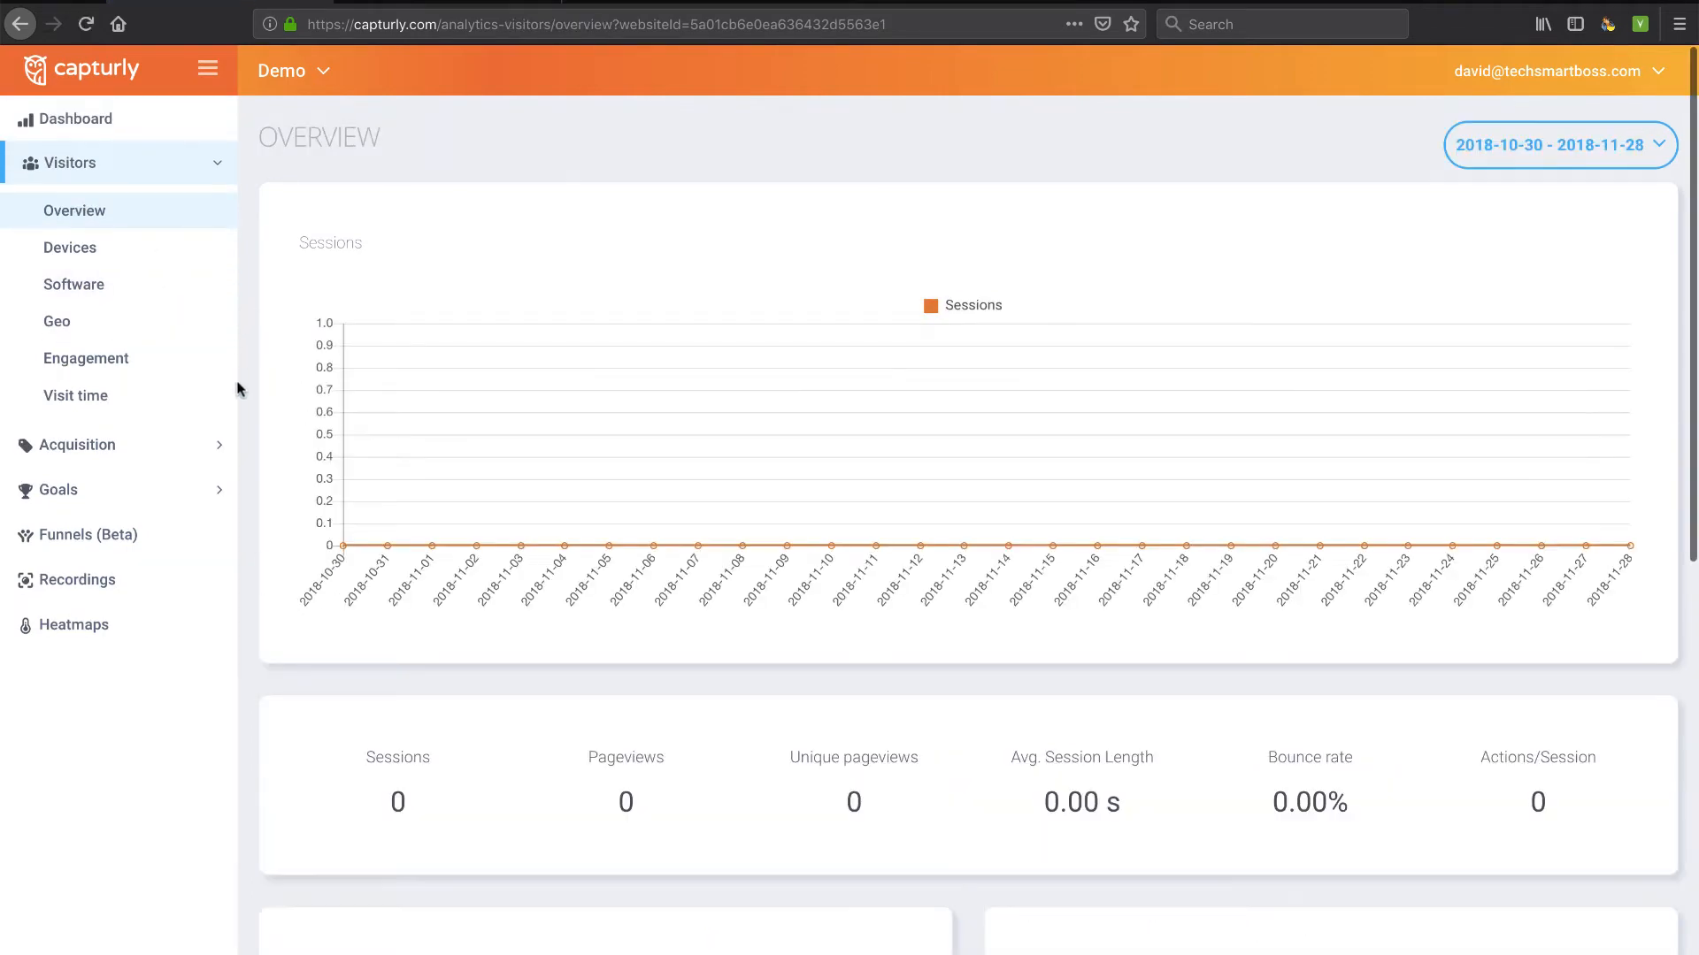
pyautogui.scroll(-6, 239, 424)
pyautogui.scroll(6, 238, 425)
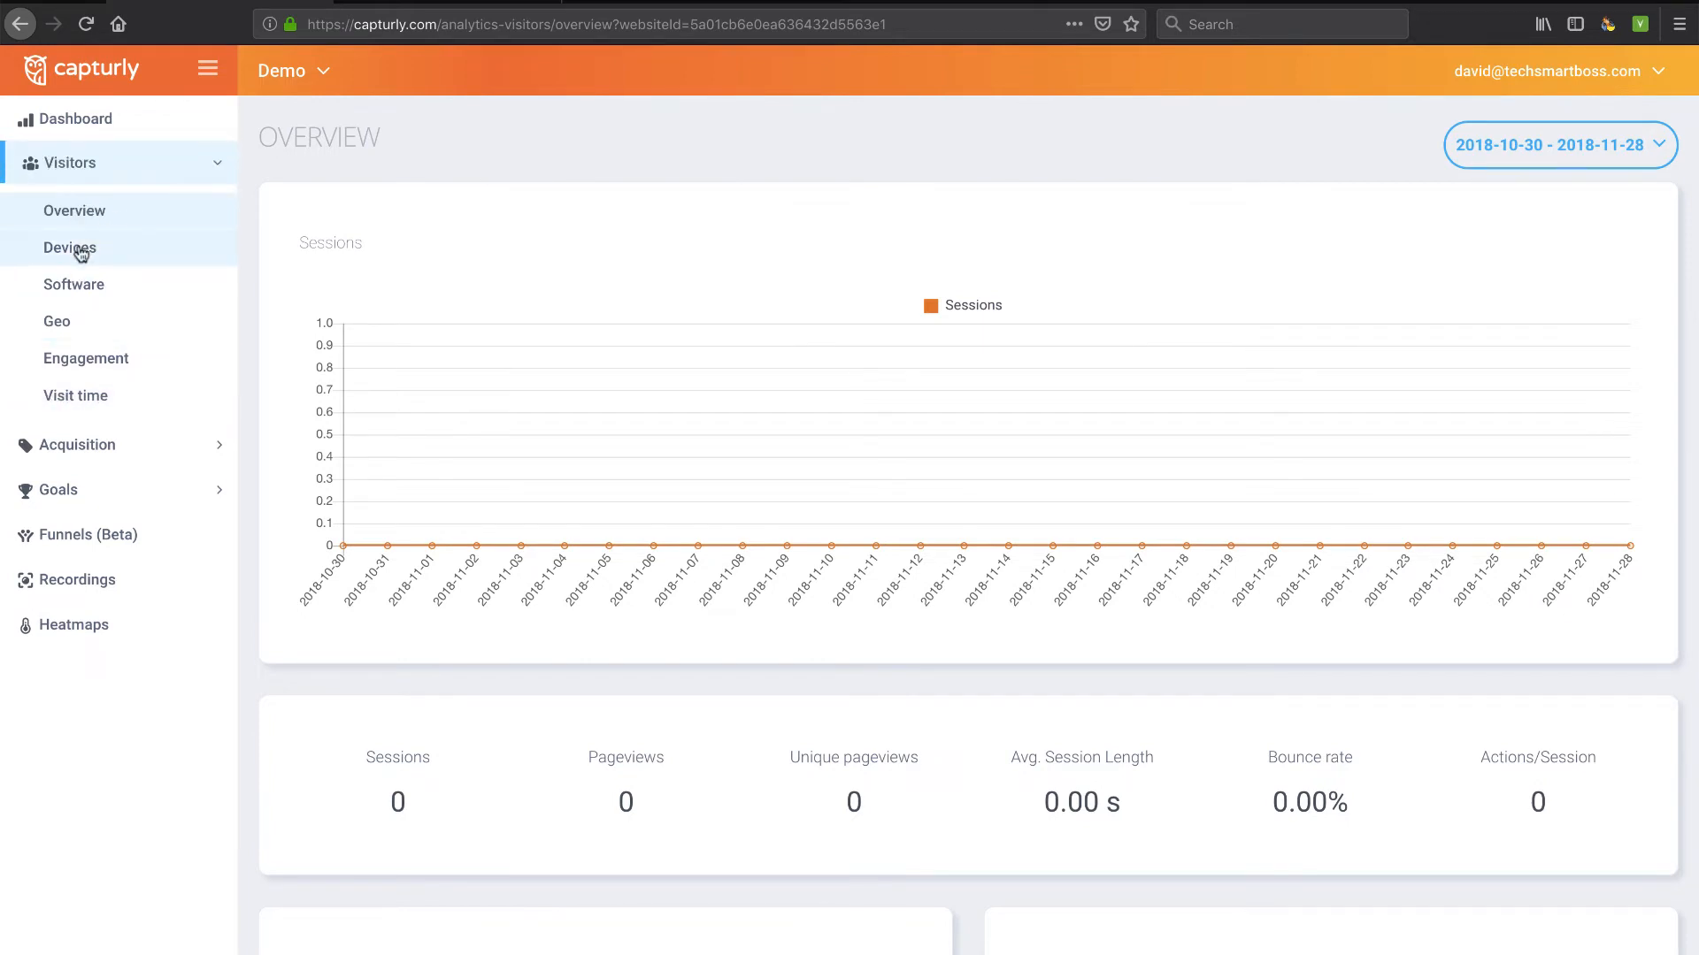
pyautogui.click(82, 250)
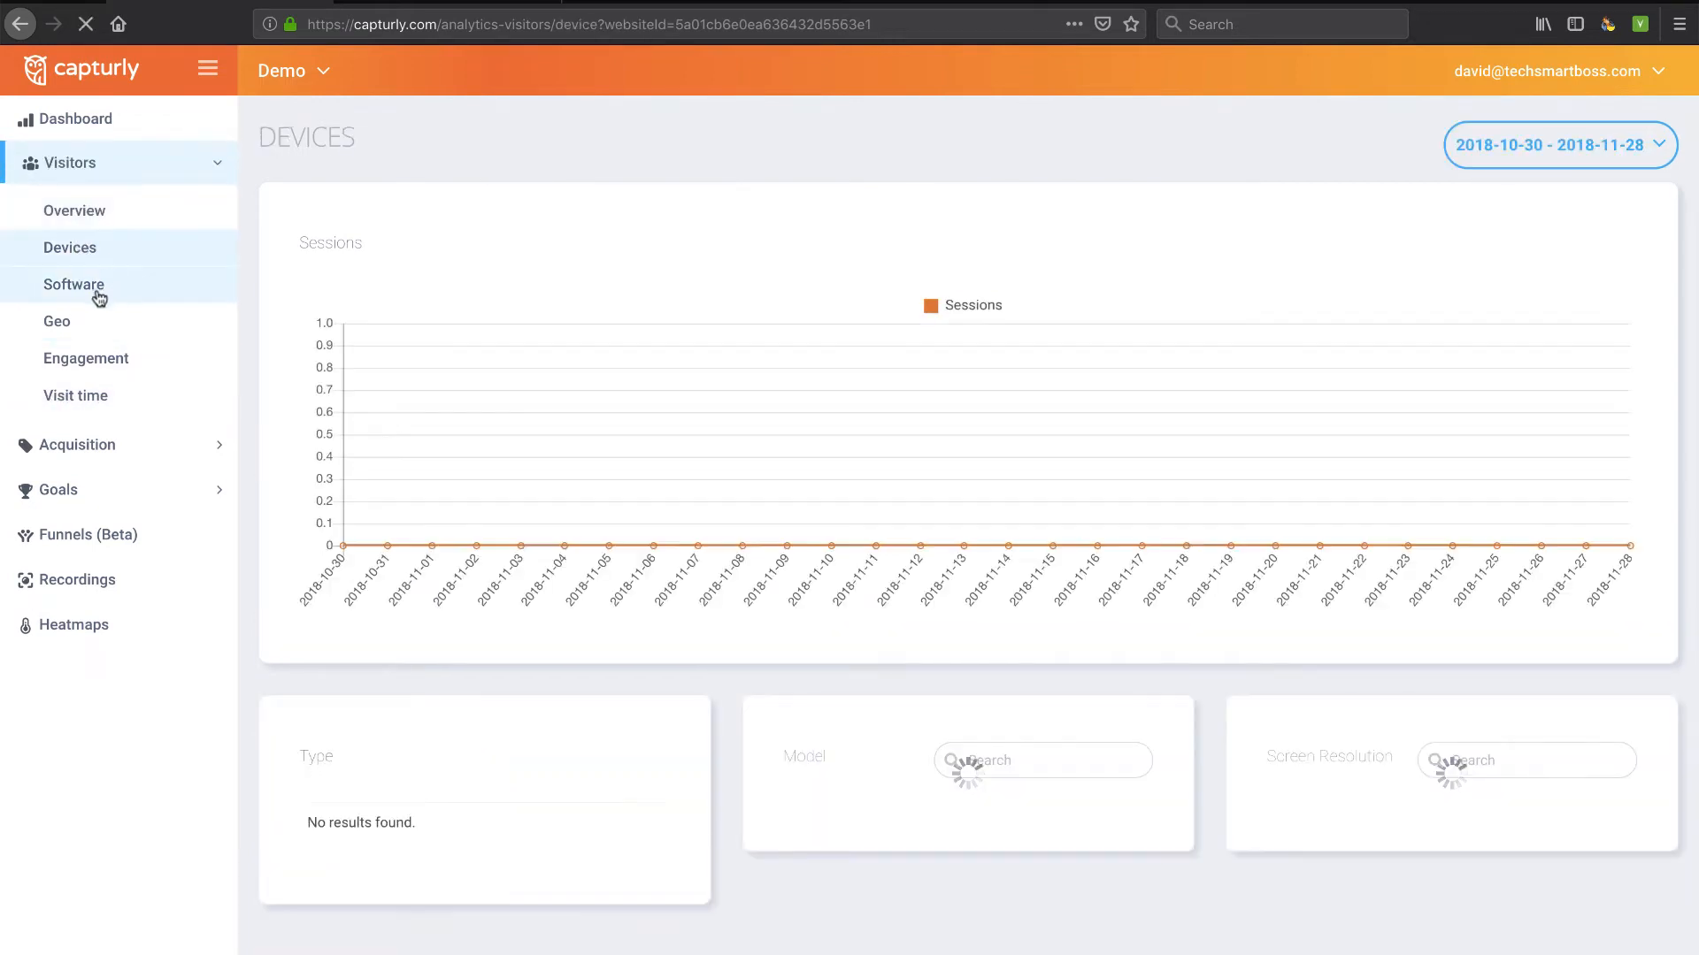
pyautogui.click(76, 361)
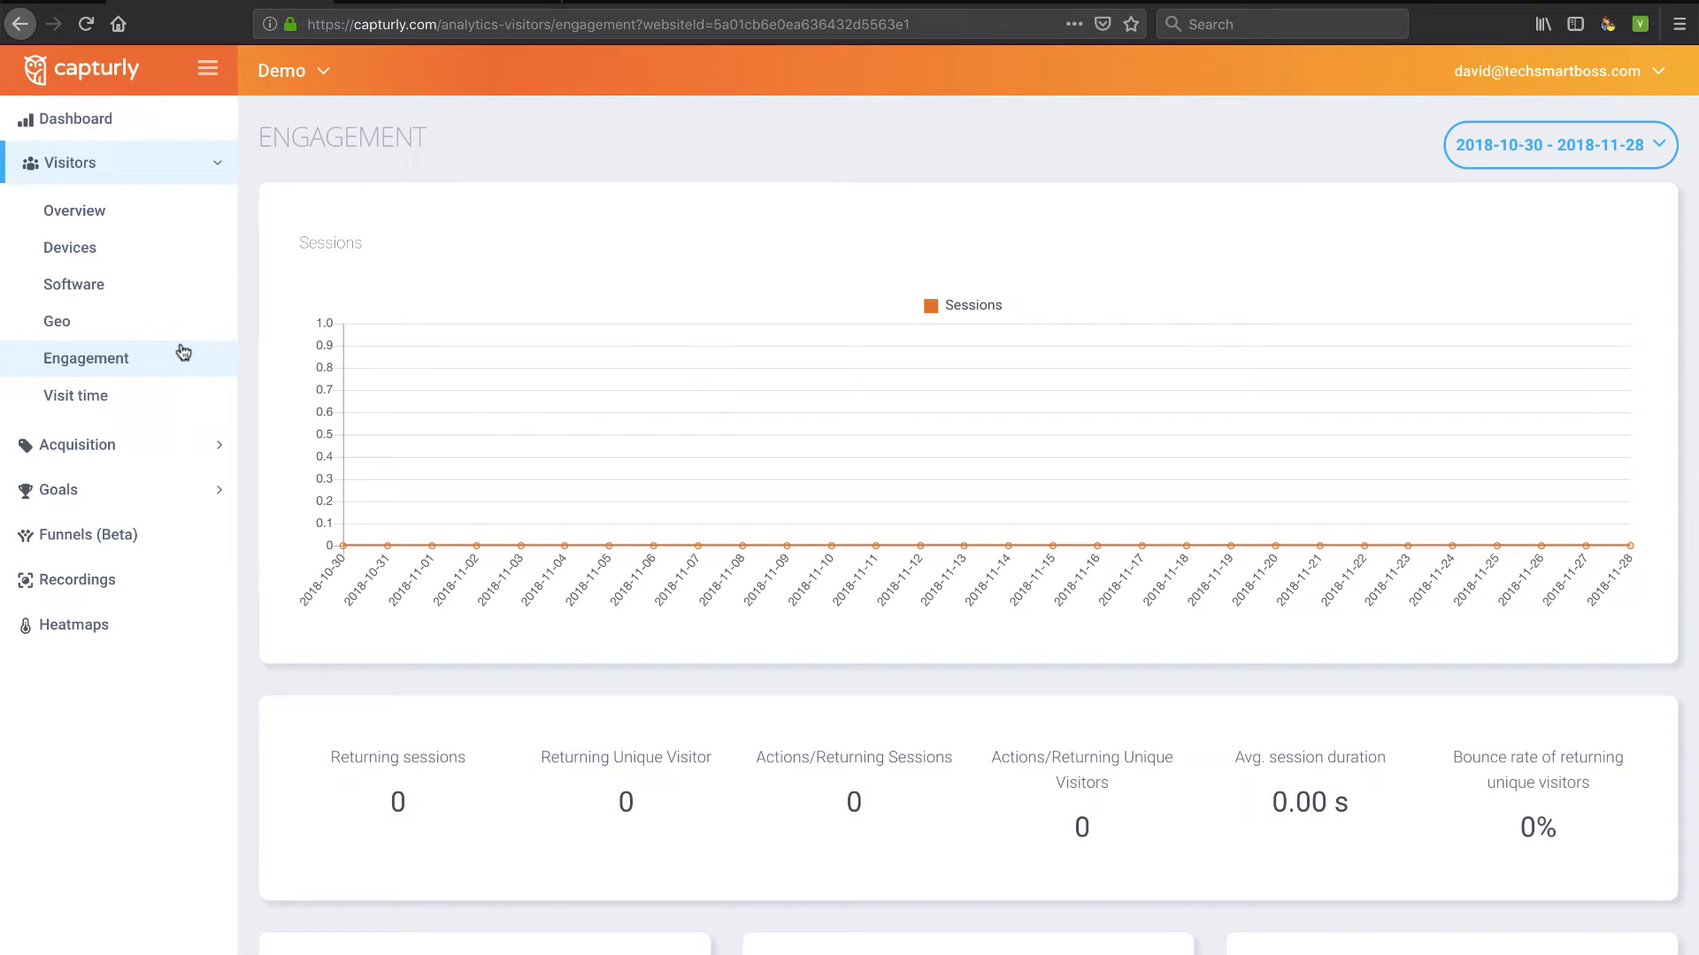
pyautogui.click(95, 394)
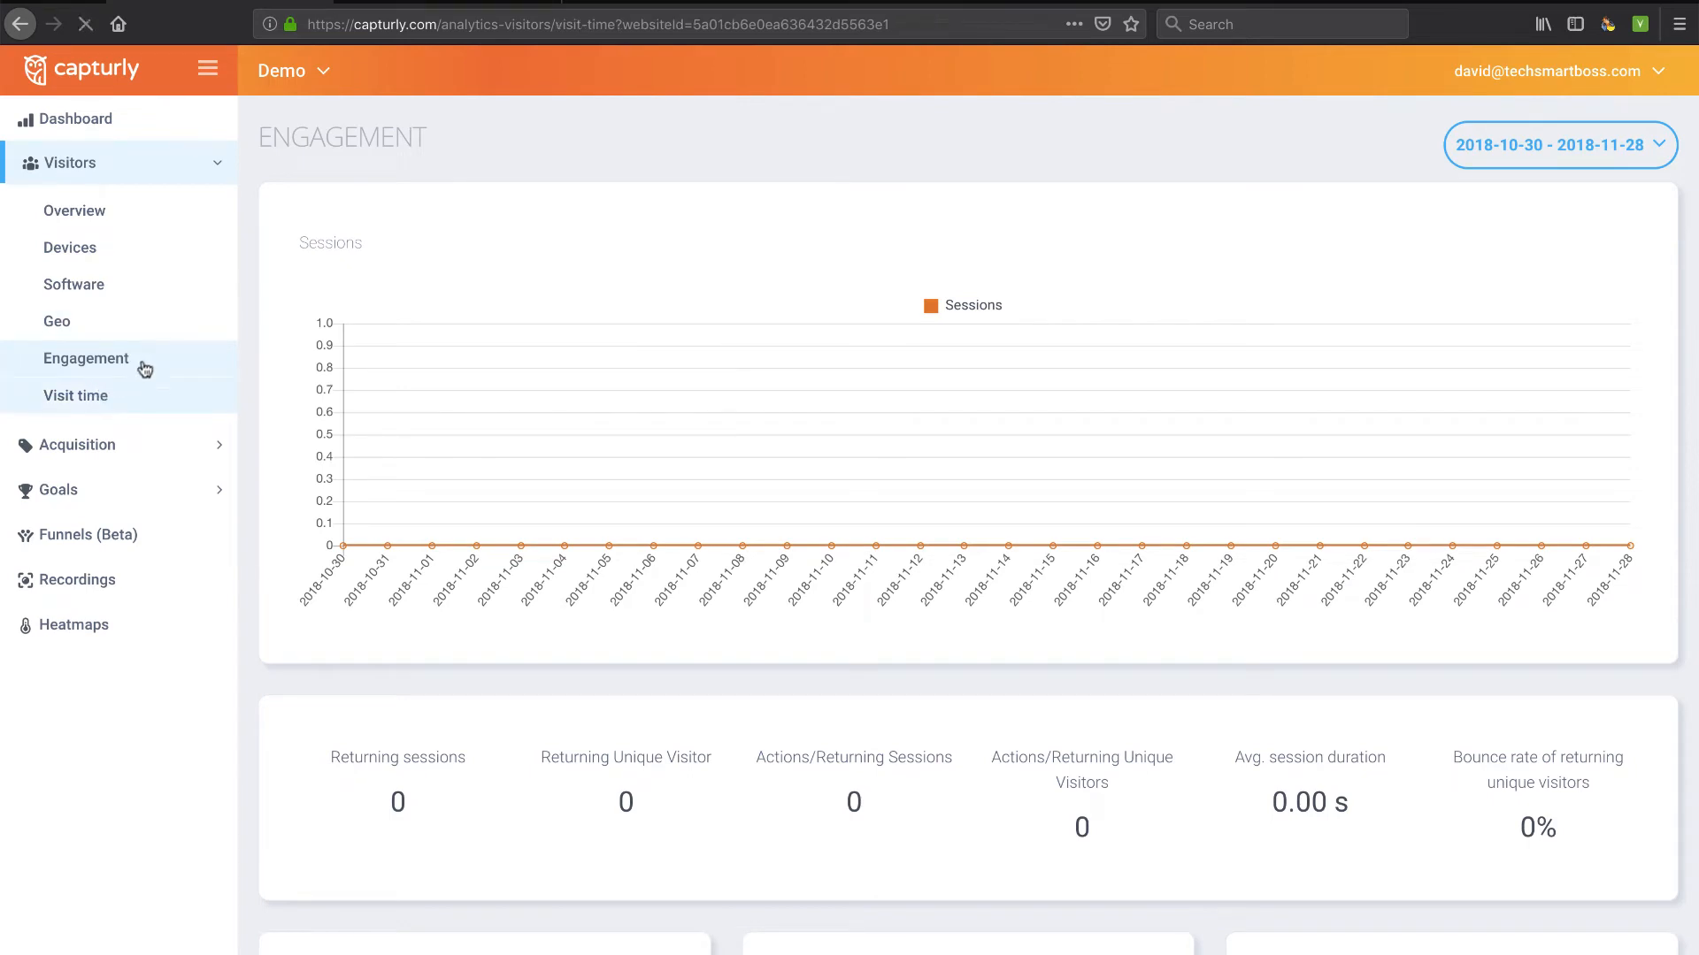
pyautogui.scroll(-1, 165, 358)
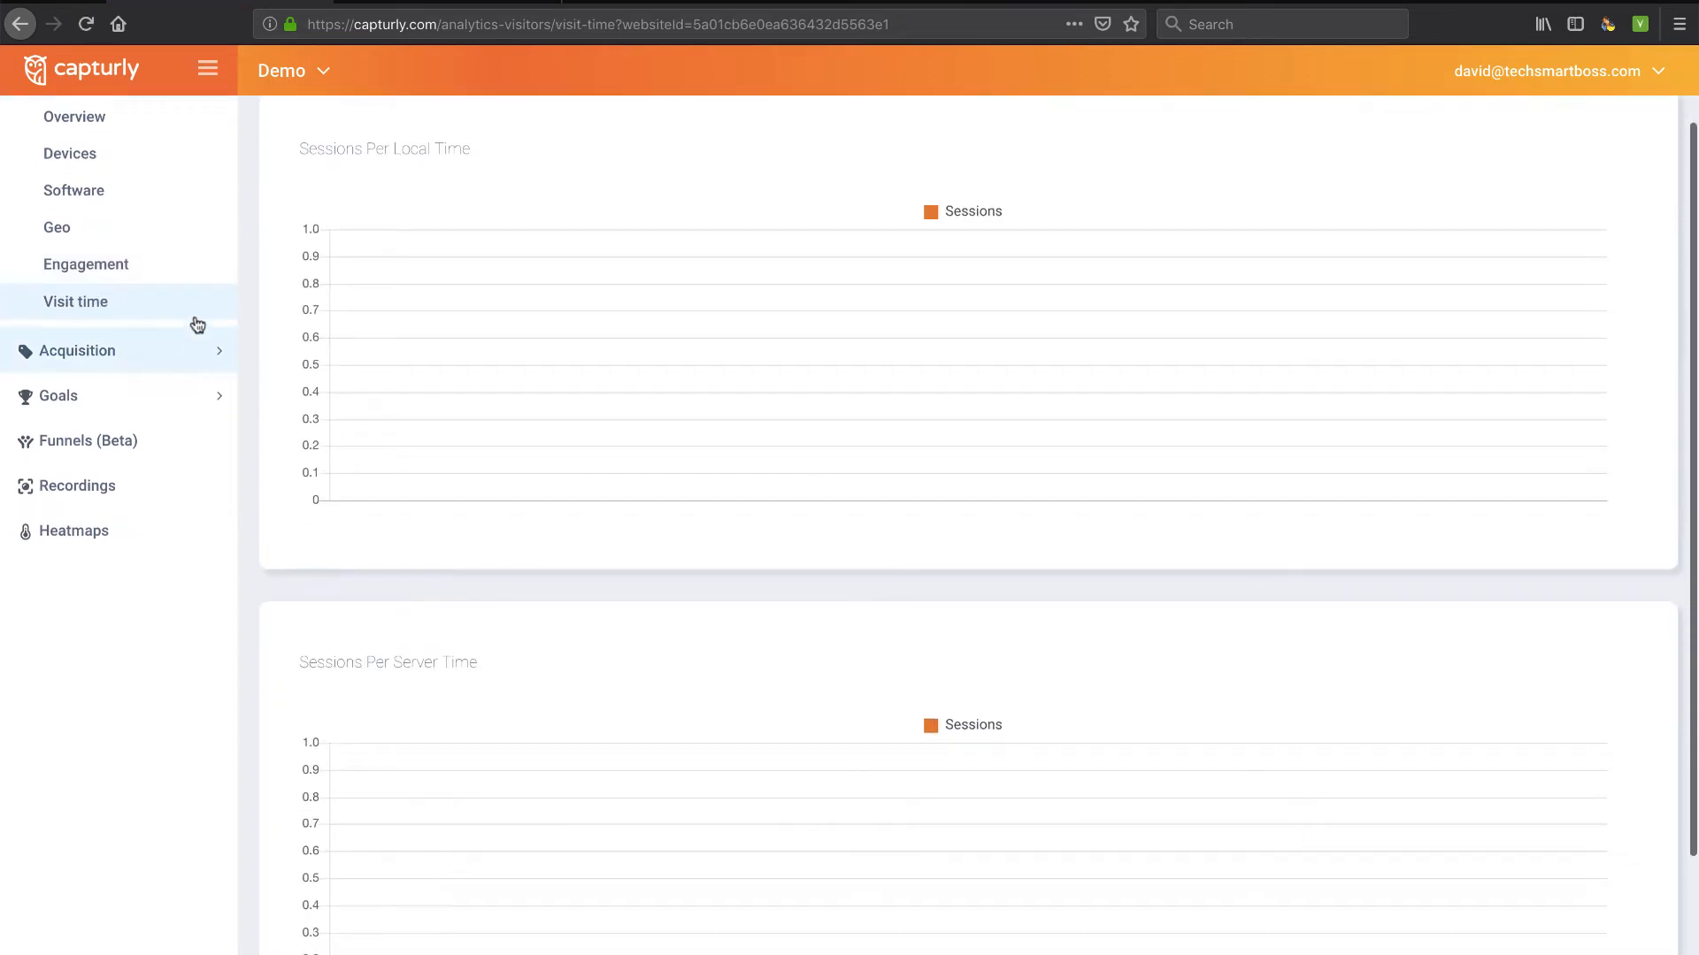
pyautogui.scroll(1, 197, 305)
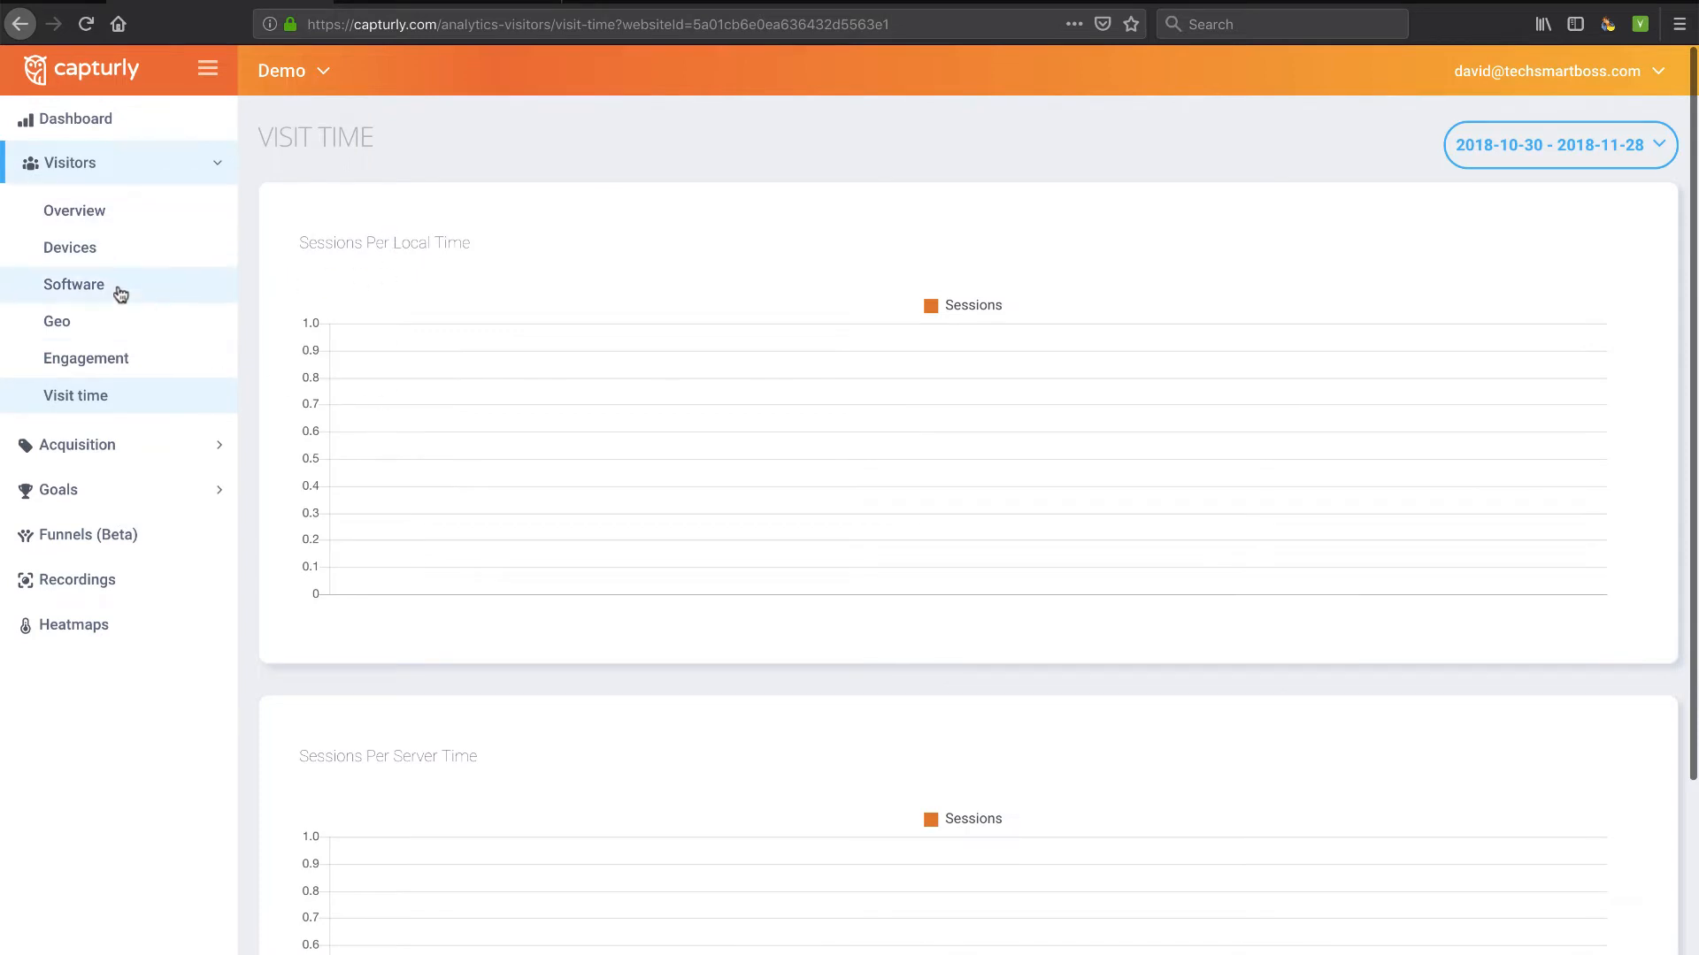
# View Traffic Sources under Acquisition, expand Goals, and open the Session Replay recordings
pyautogui.click(106, 448)
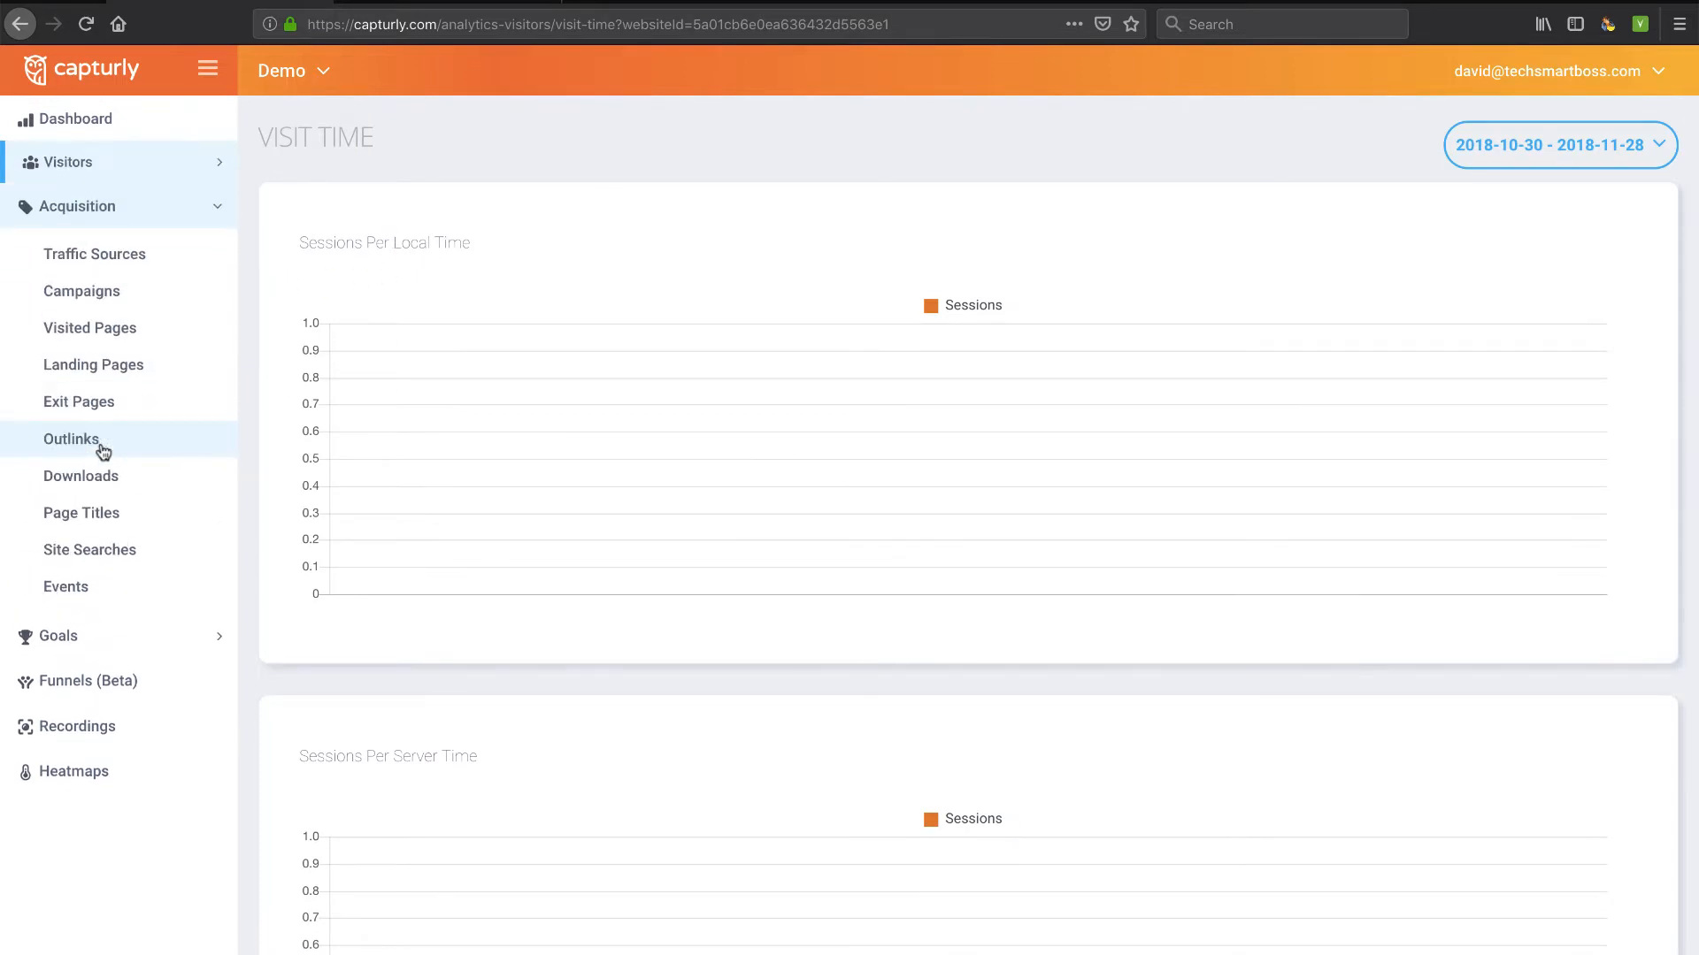
pyautogui.click(105, 261)
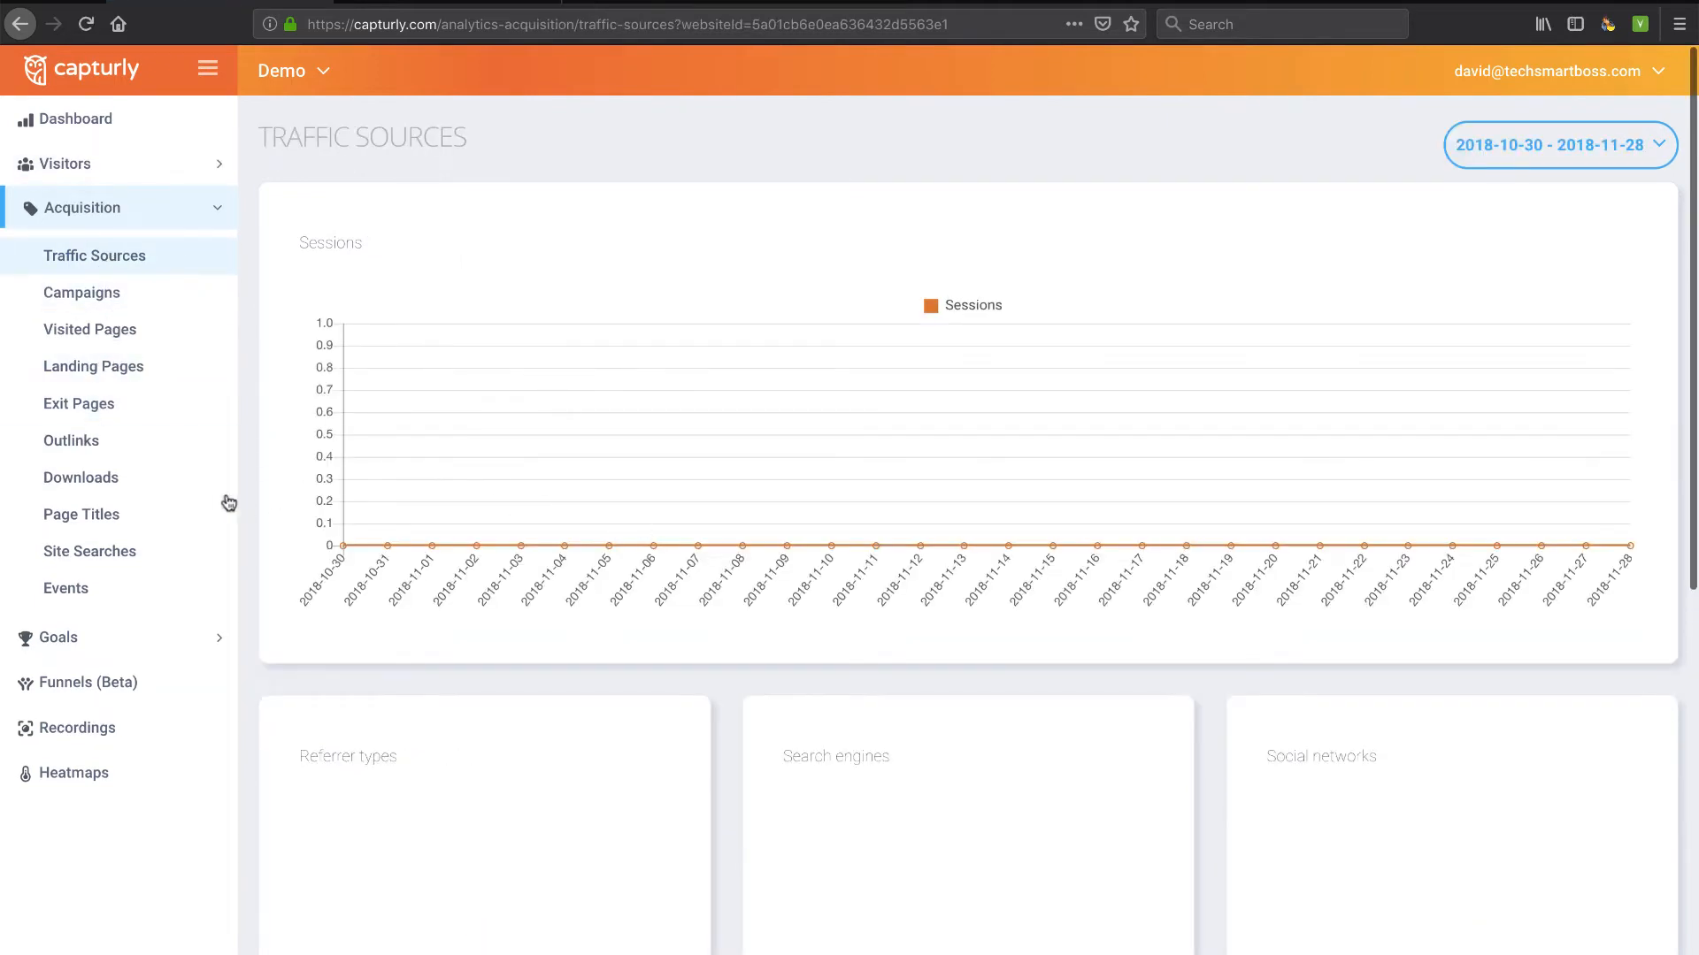
pyautogui.click(69, 638)
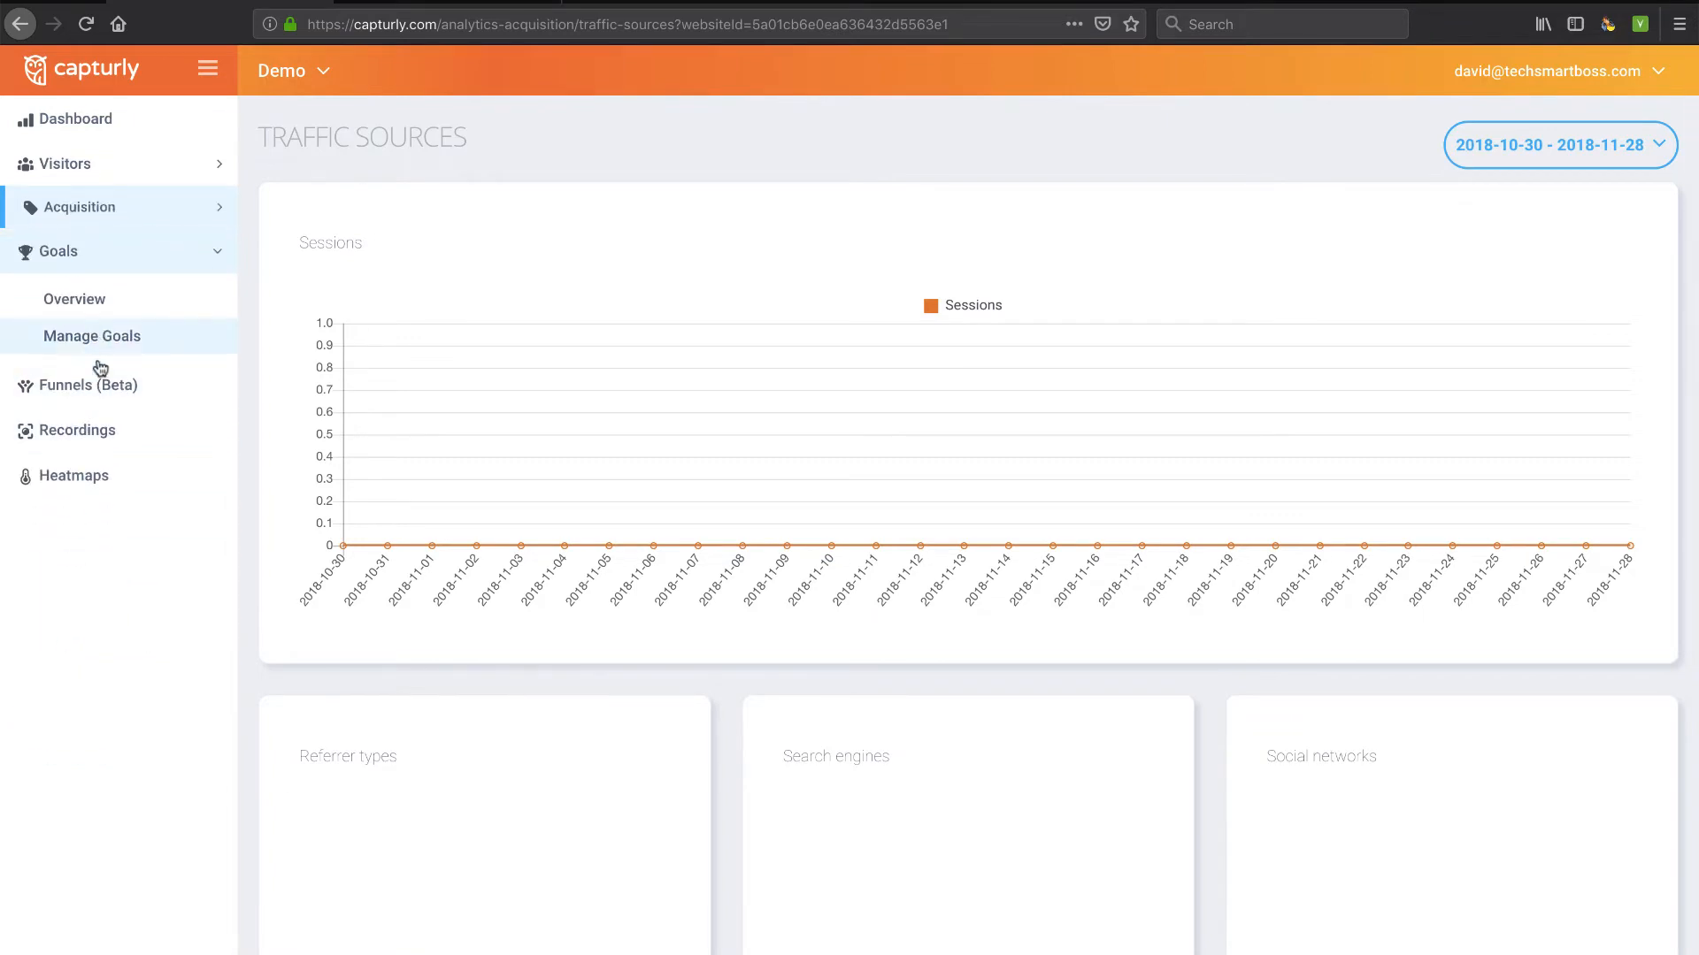
pyautogui.click(75, 433)
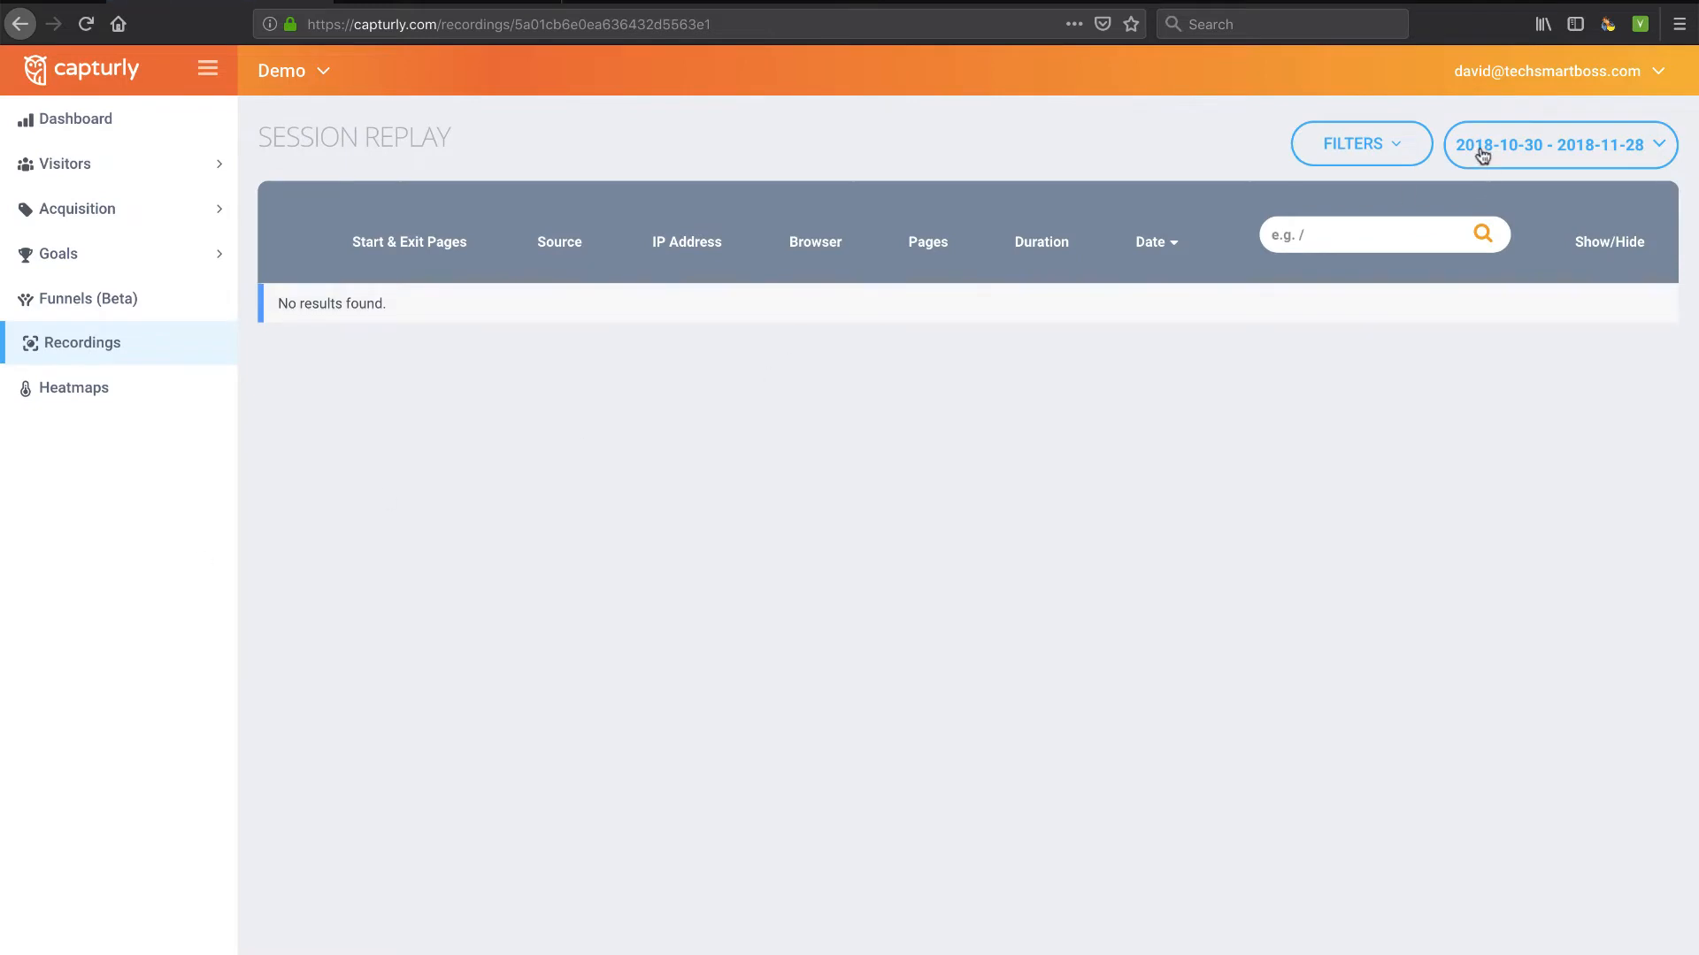
# Check the recording filters, apply a date range starting 2016-10-30, then open Heatmaps
pyautogui.click(1394, 155)
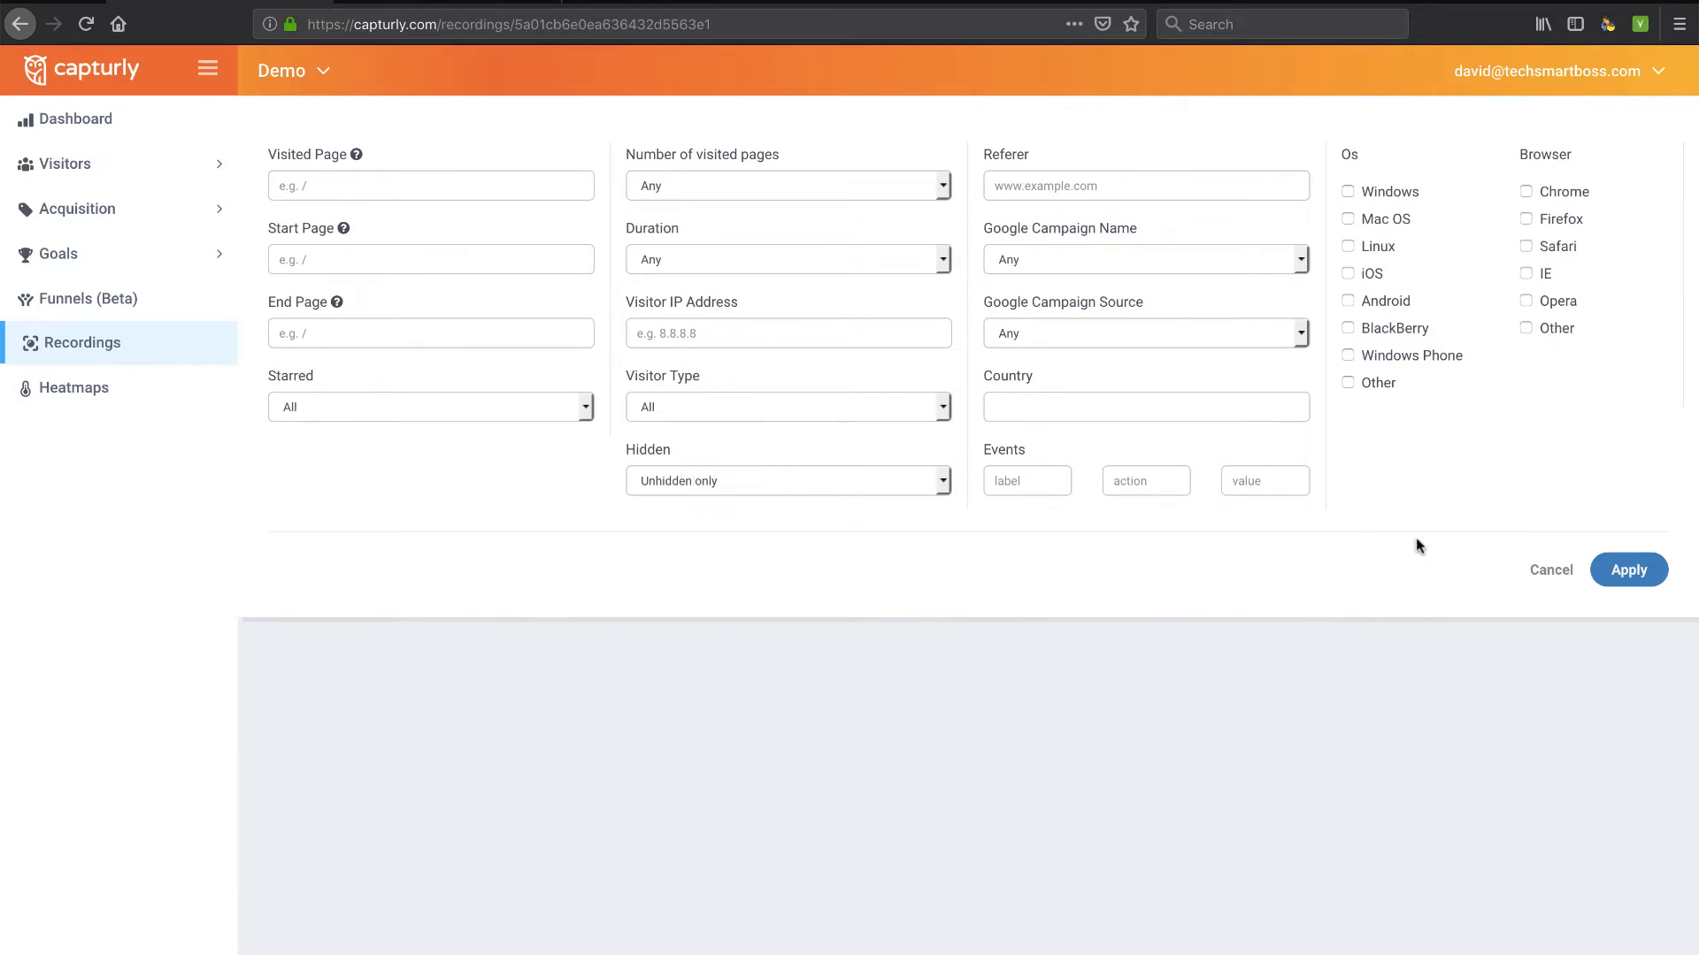
pyautogui.click(1550, 571)
pyautogui.click(1520, 156)
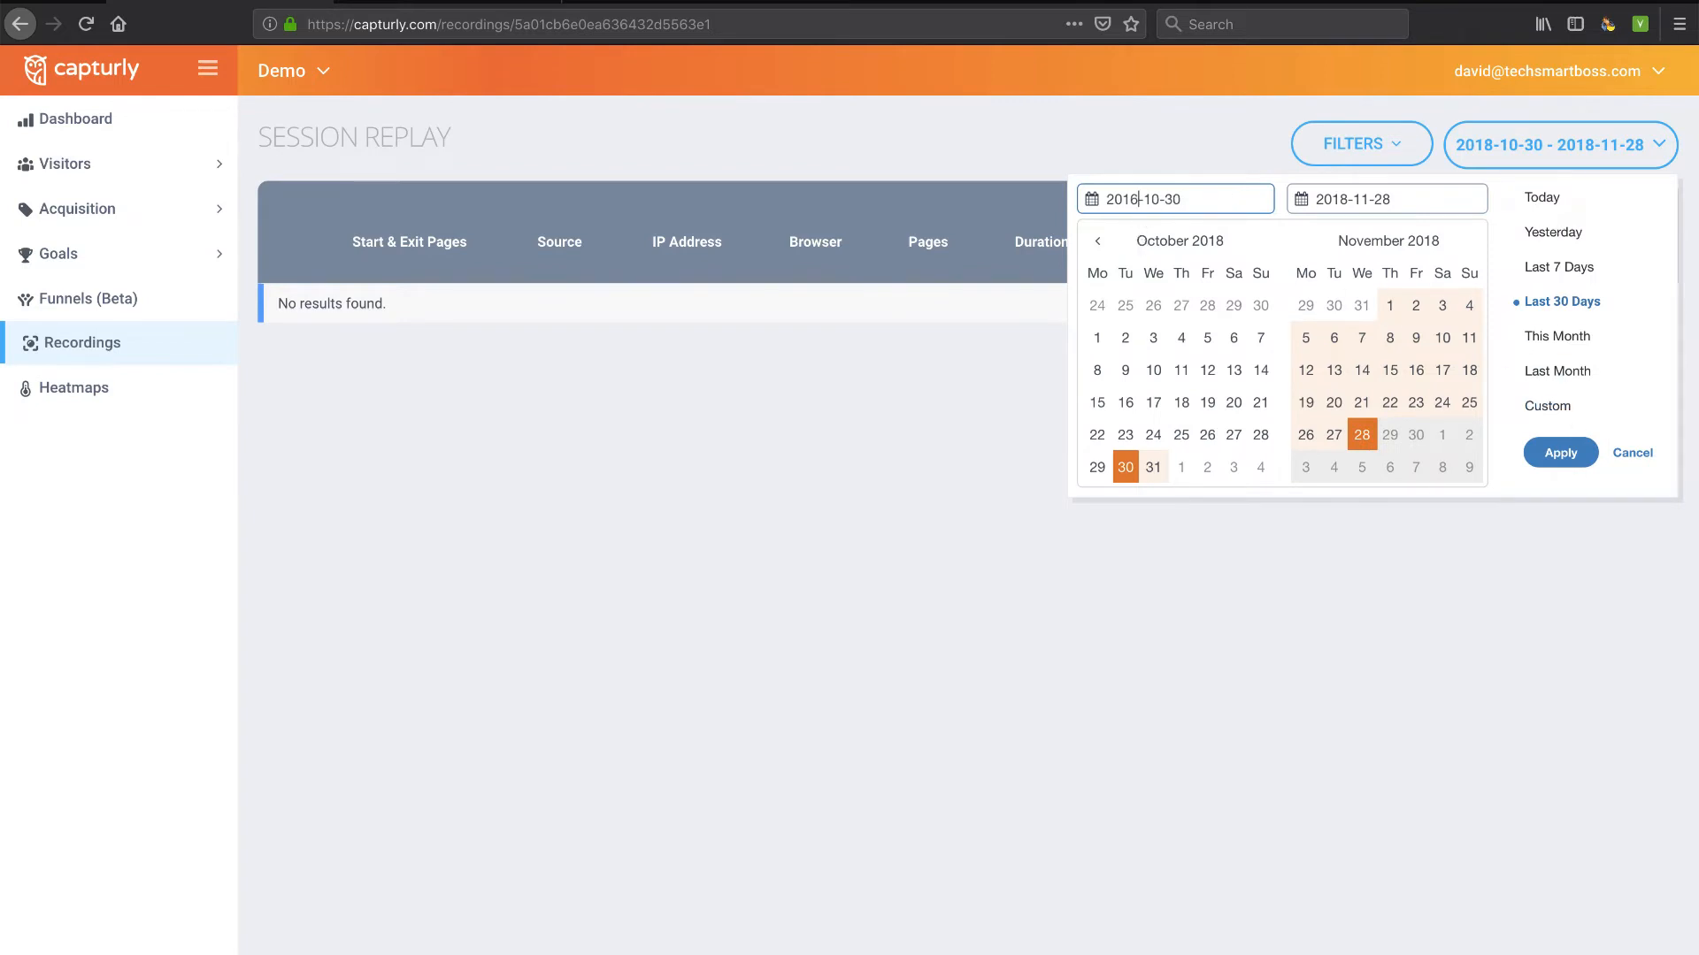
pyautogui.click(1550, 455)
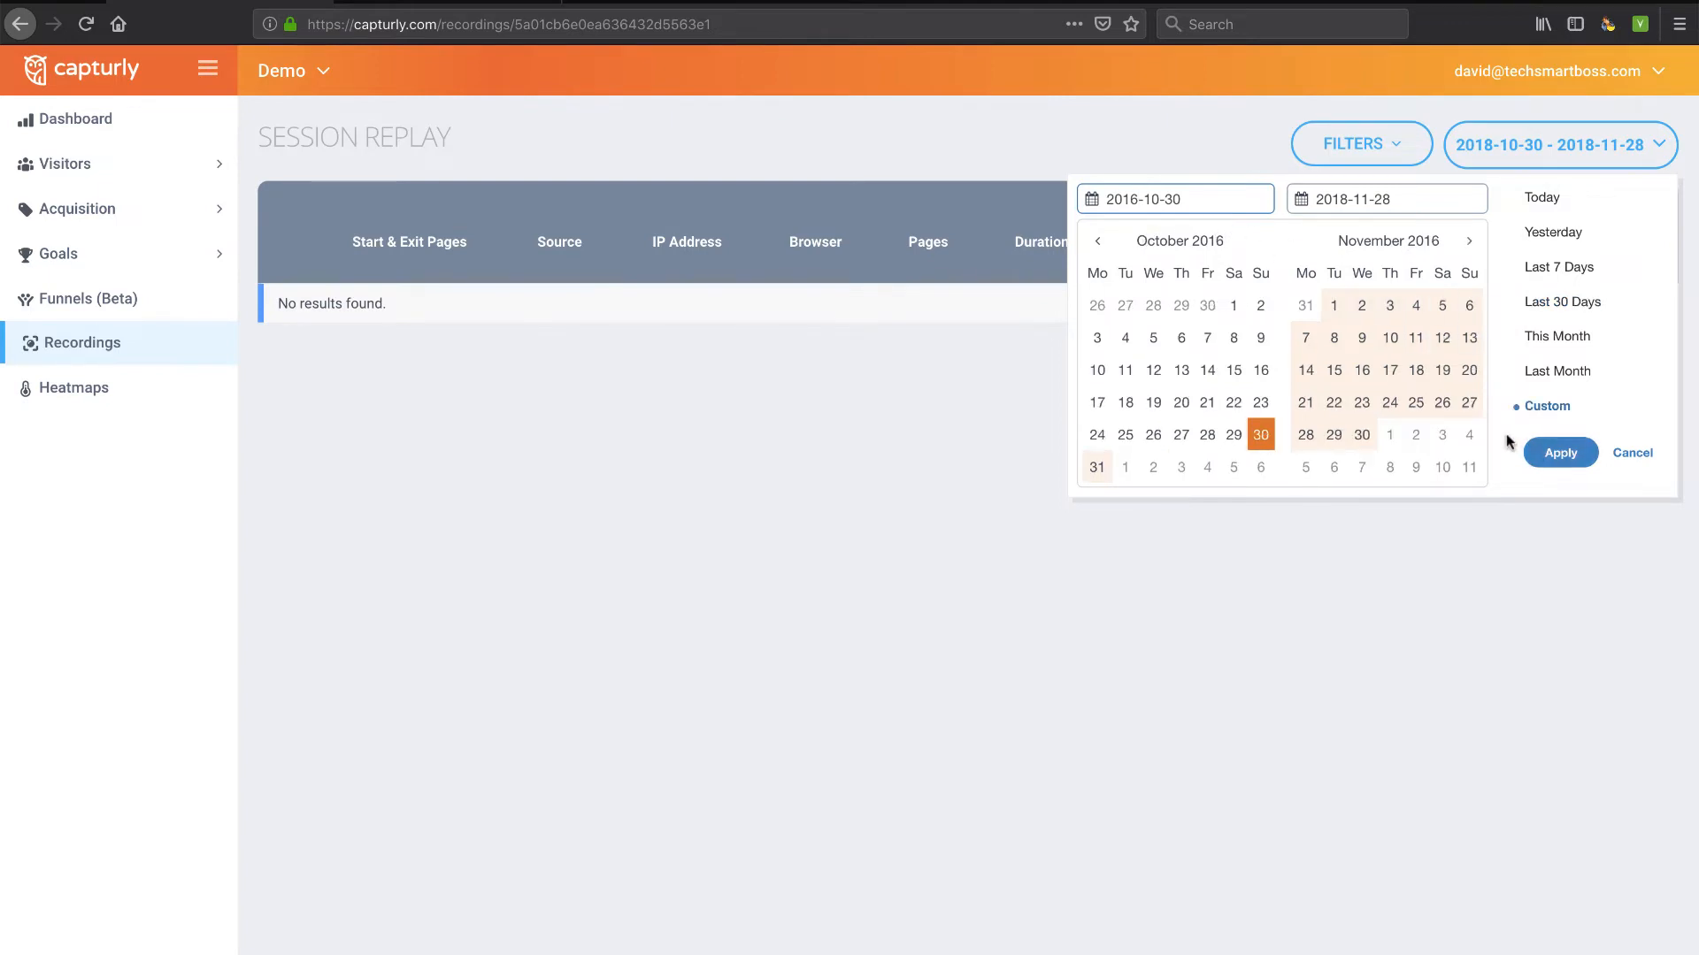
pyautogui.click(1554, 453)
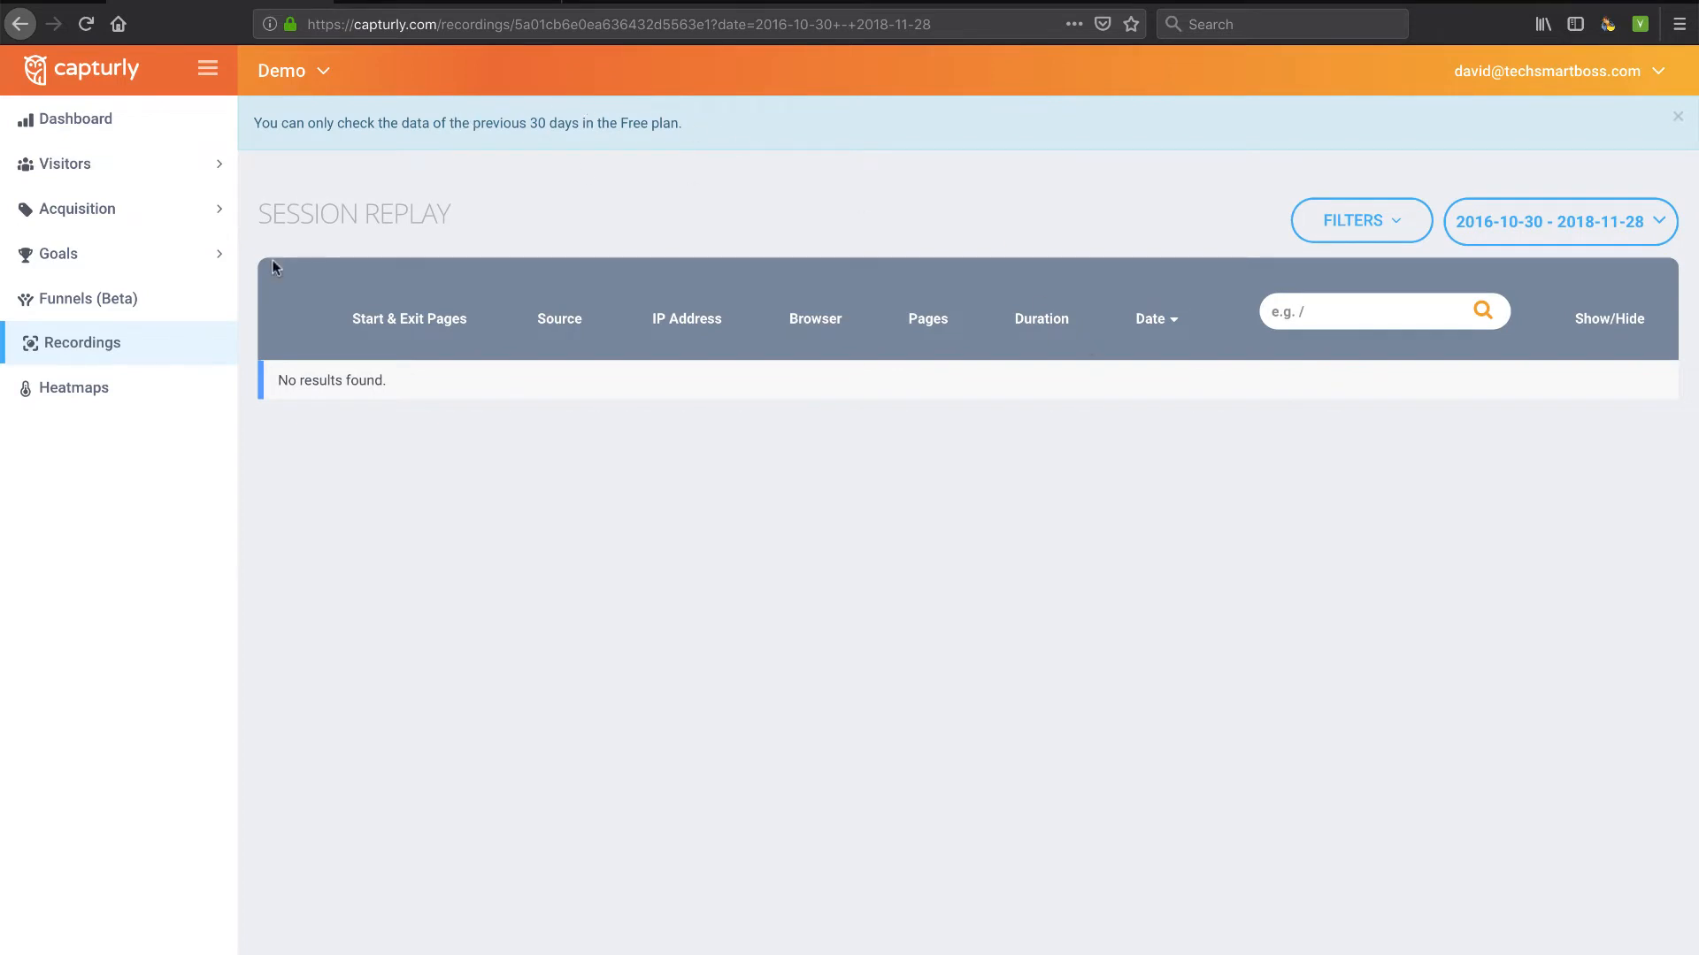
pyautogui.click(71, 386)
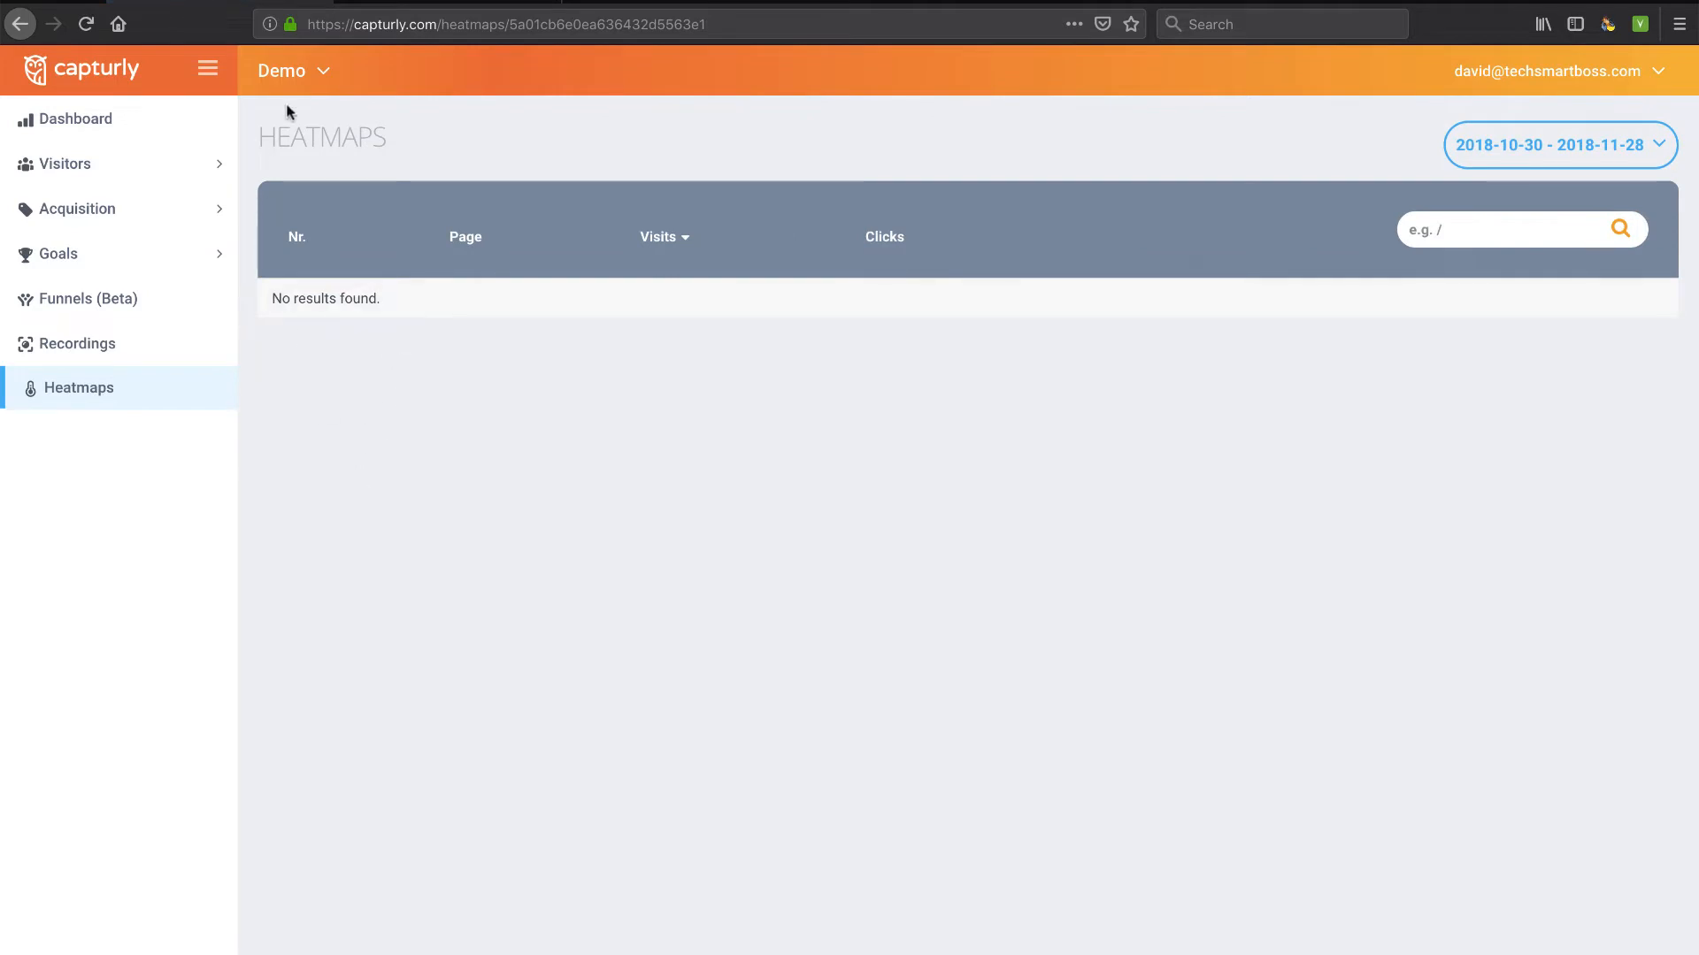
pyautogui.click(285, 71)
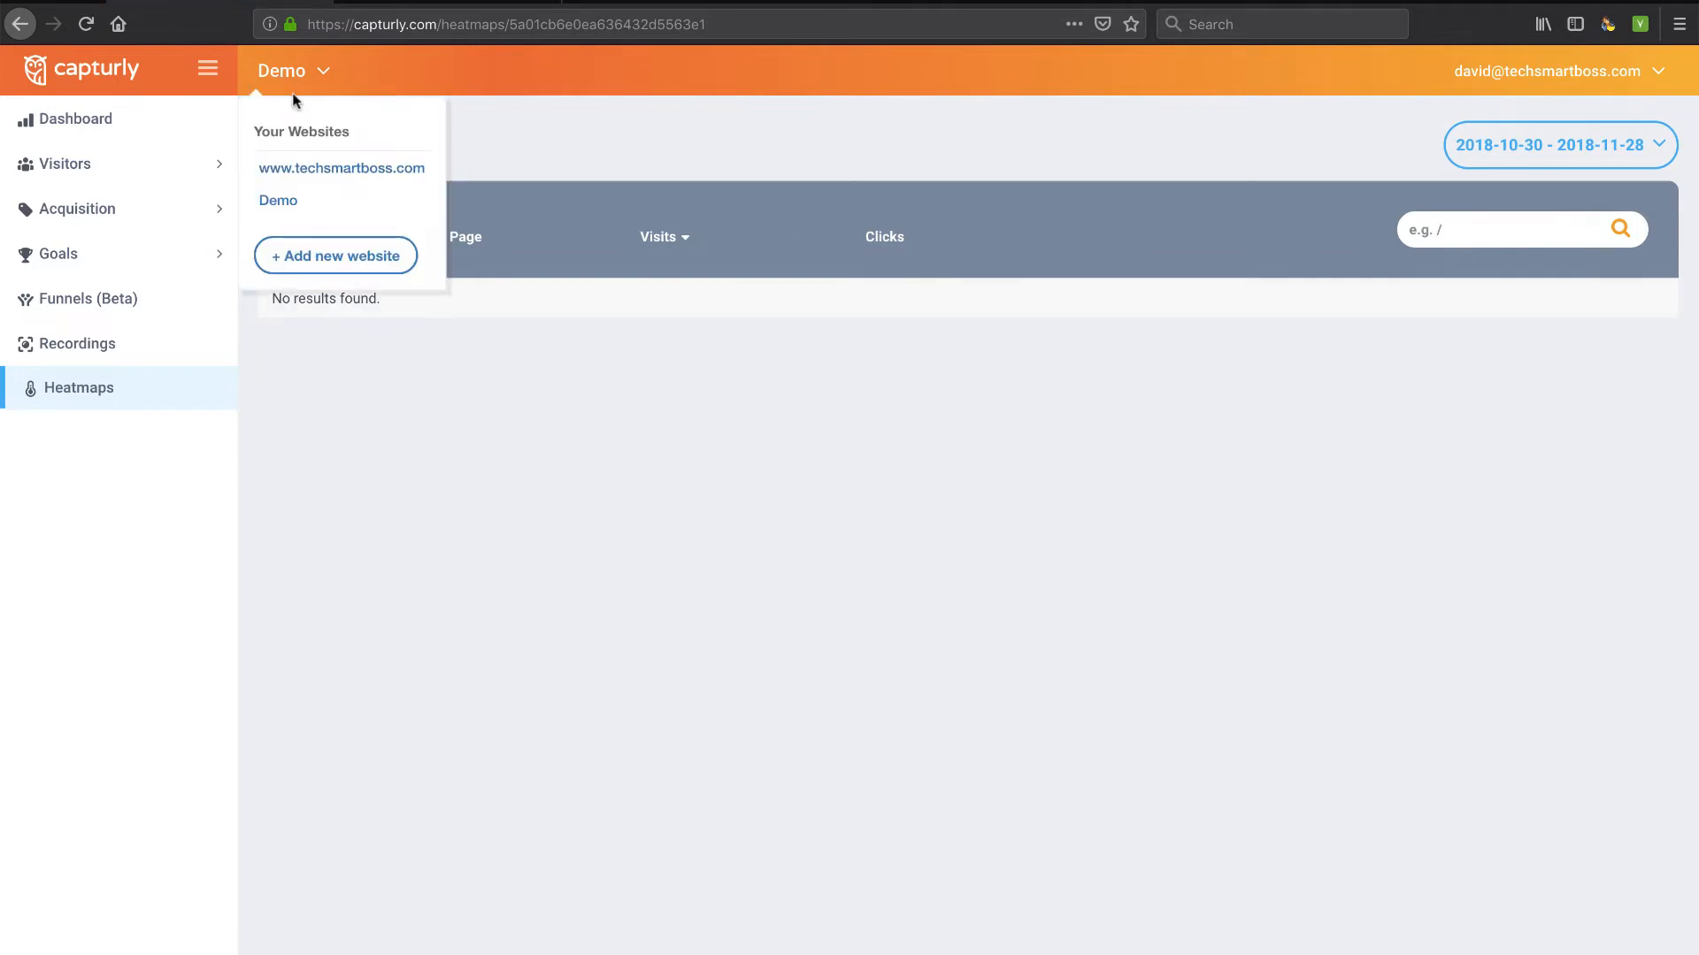
pyautogui.click(300, 173)
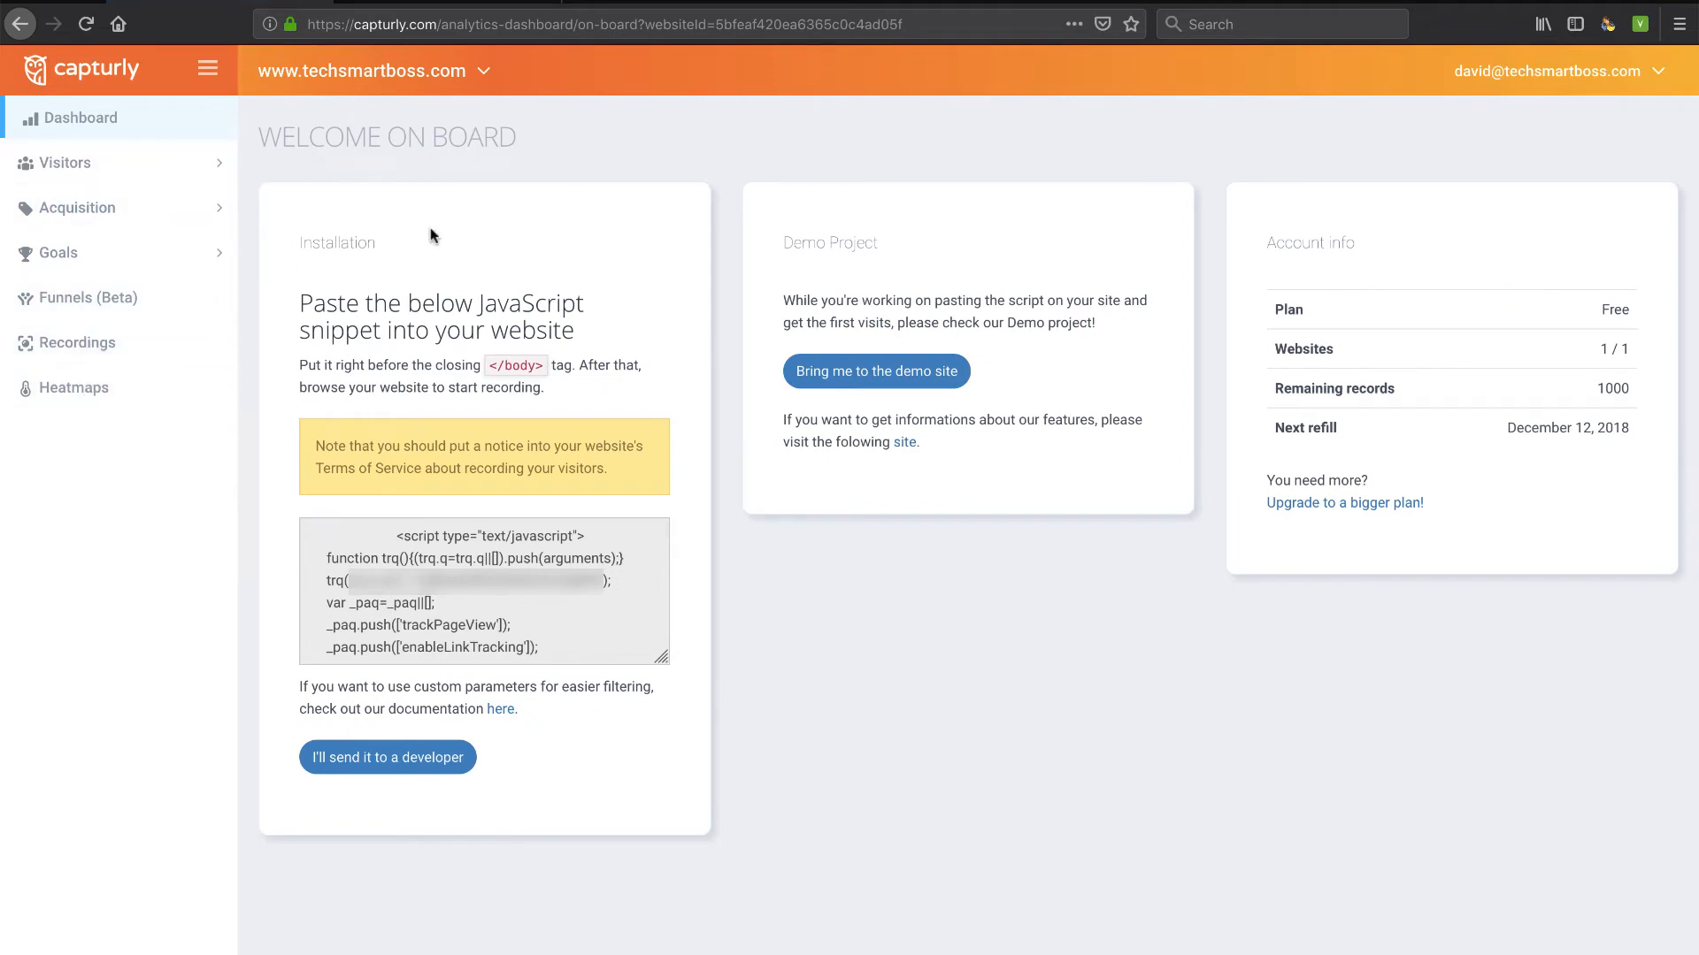
pyautogui.click(1552, 77)
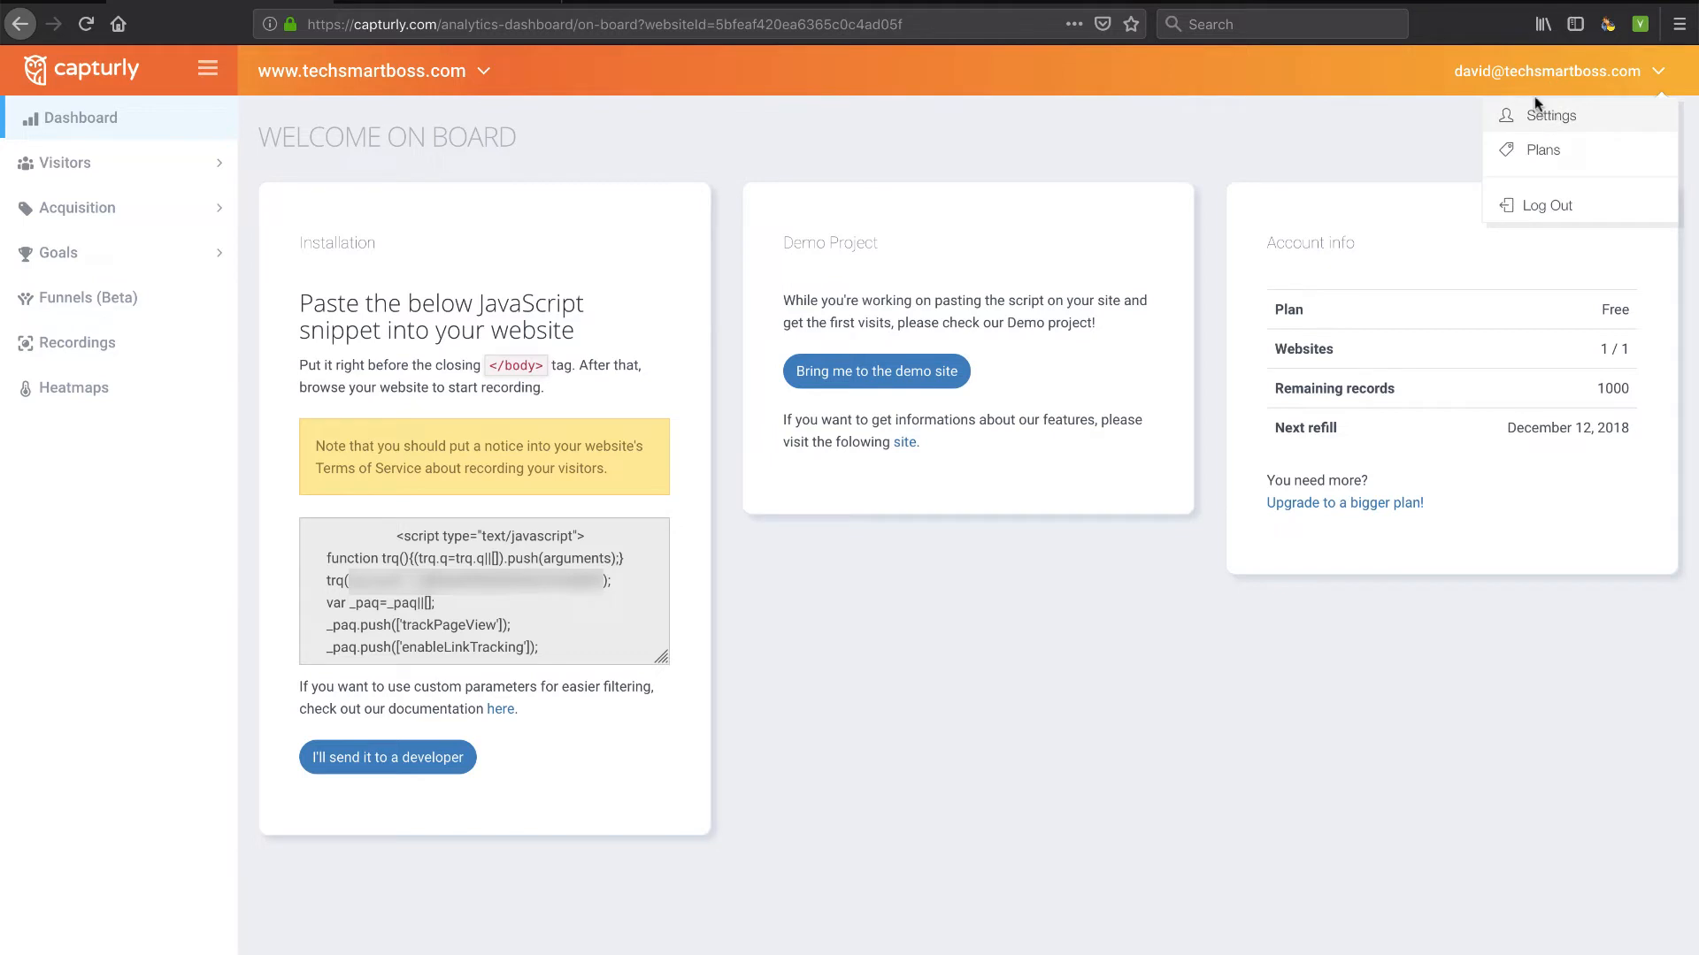
pyautogui.click(1534, 79)
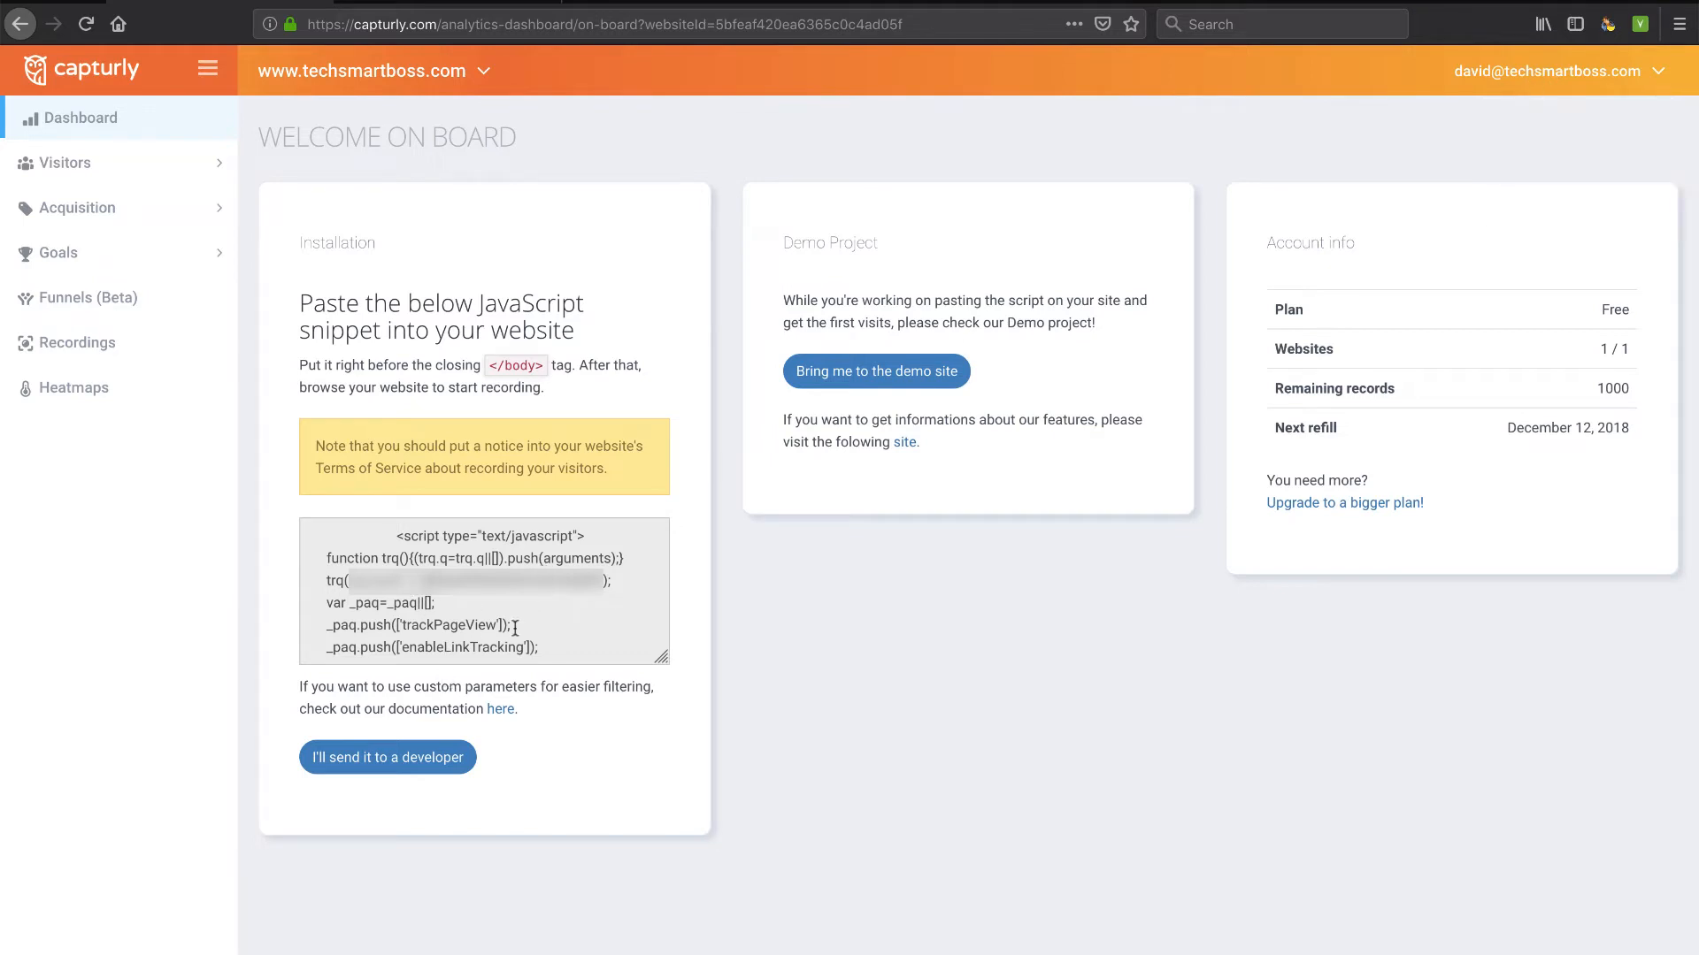
# Select the whole JavaScript tracking snippet and copy it
pyautogui.moveTo(663, 660); pyautogui.dragTo(696, 865)
pyautogui.scroll(3, 449, 653)
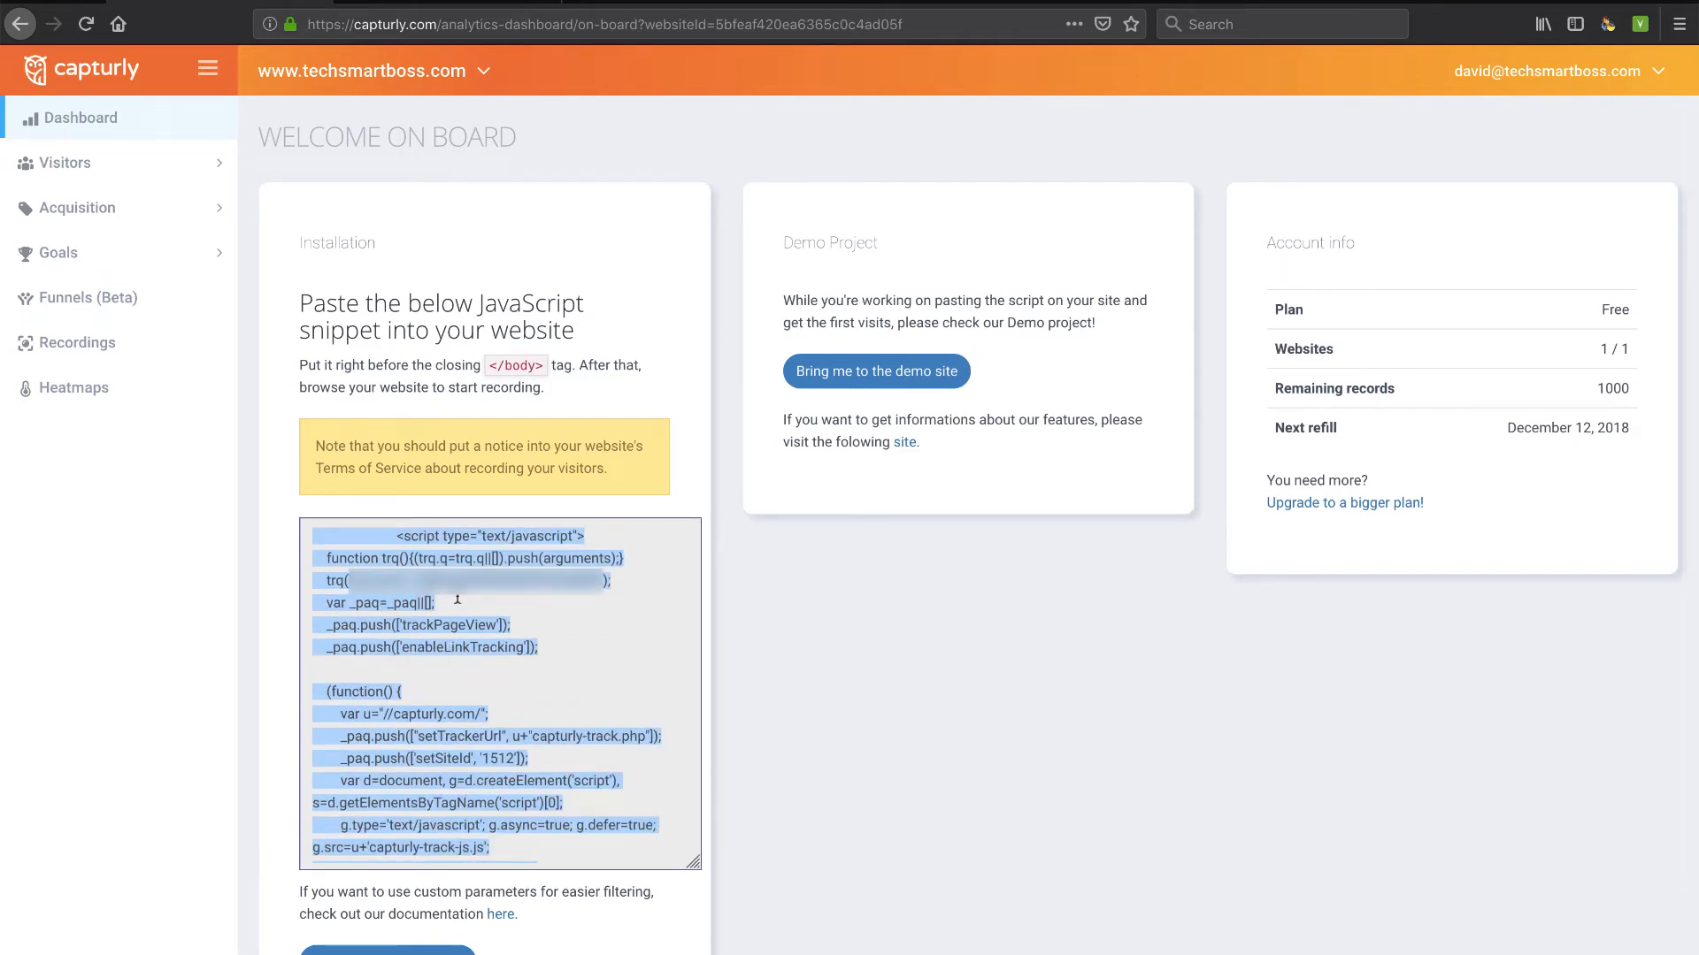
pyautogui.scroll(-2, 438, 600)
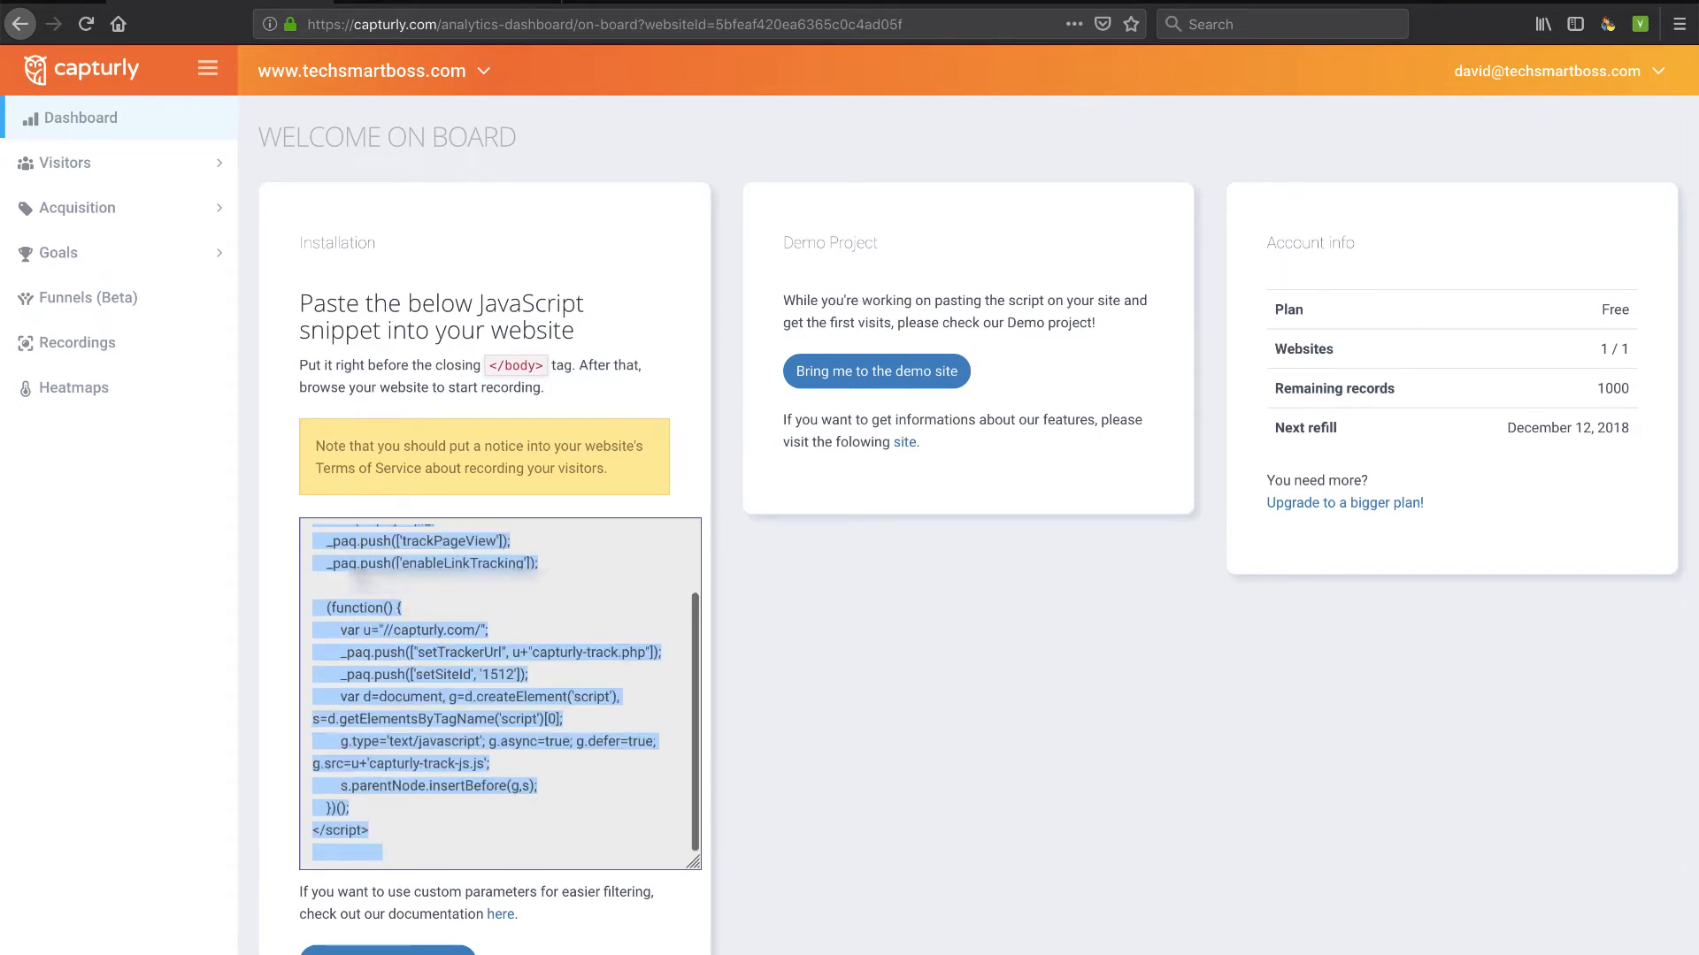
pyautogui.rightClick(396, 708)
pyautogui.click(427, 766)
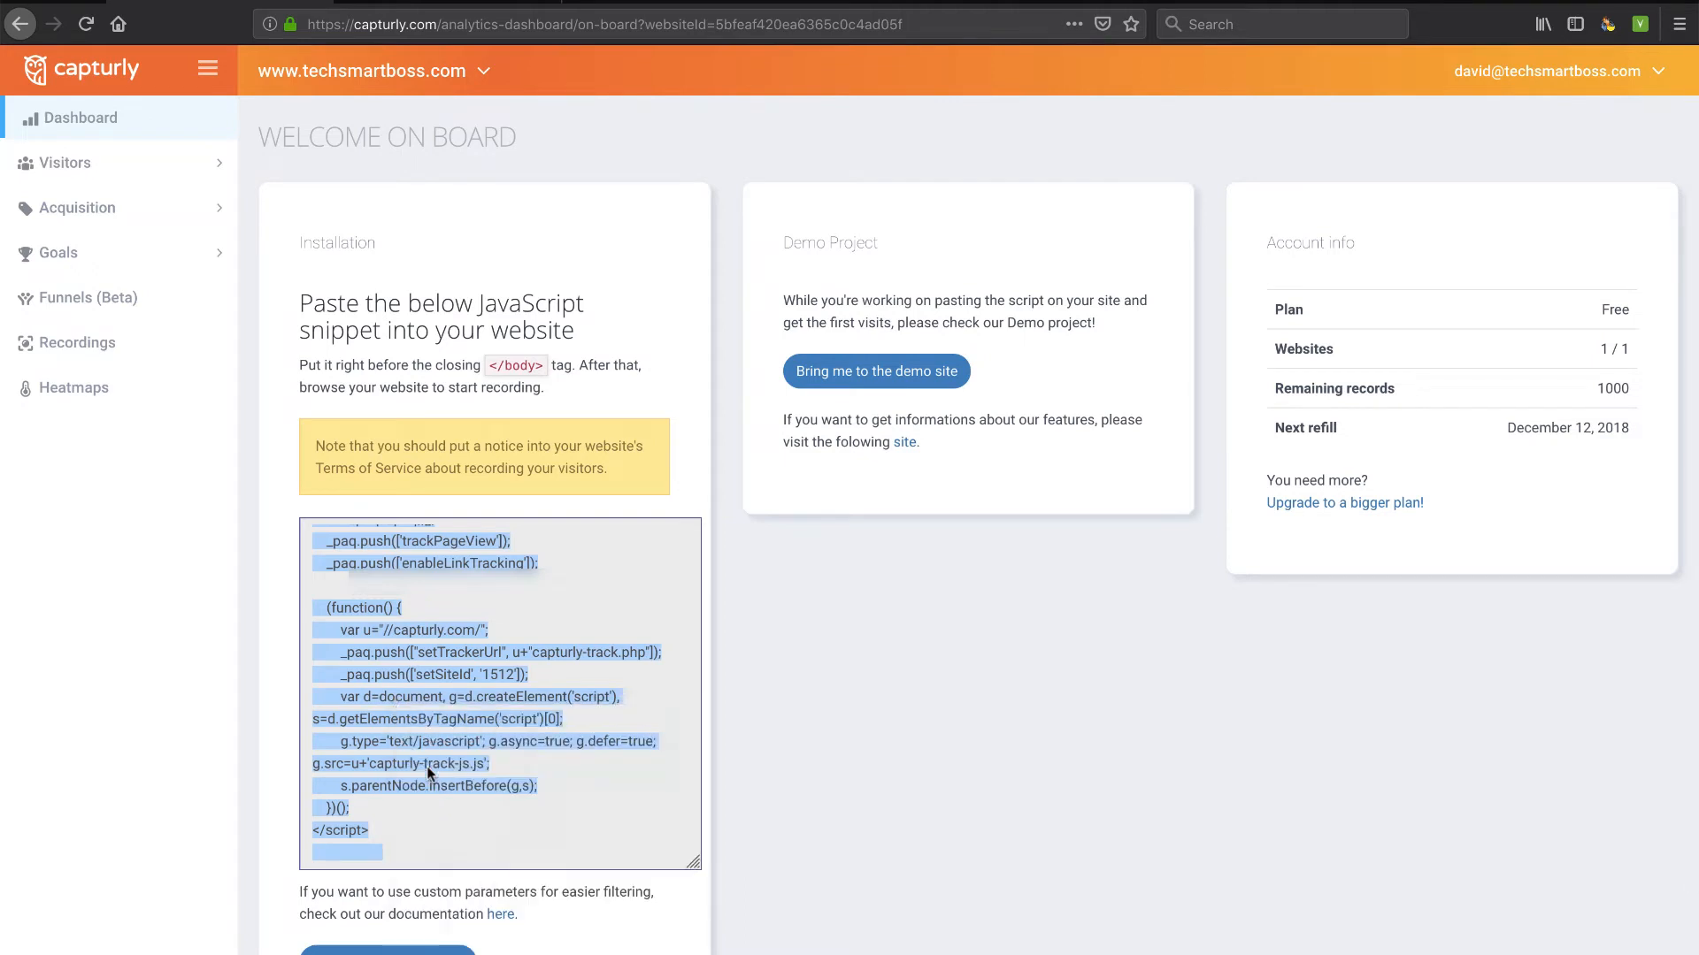
pyautogui.scroll(-2, 427, 693)
pyautogui.scroll(3, 426, 693)
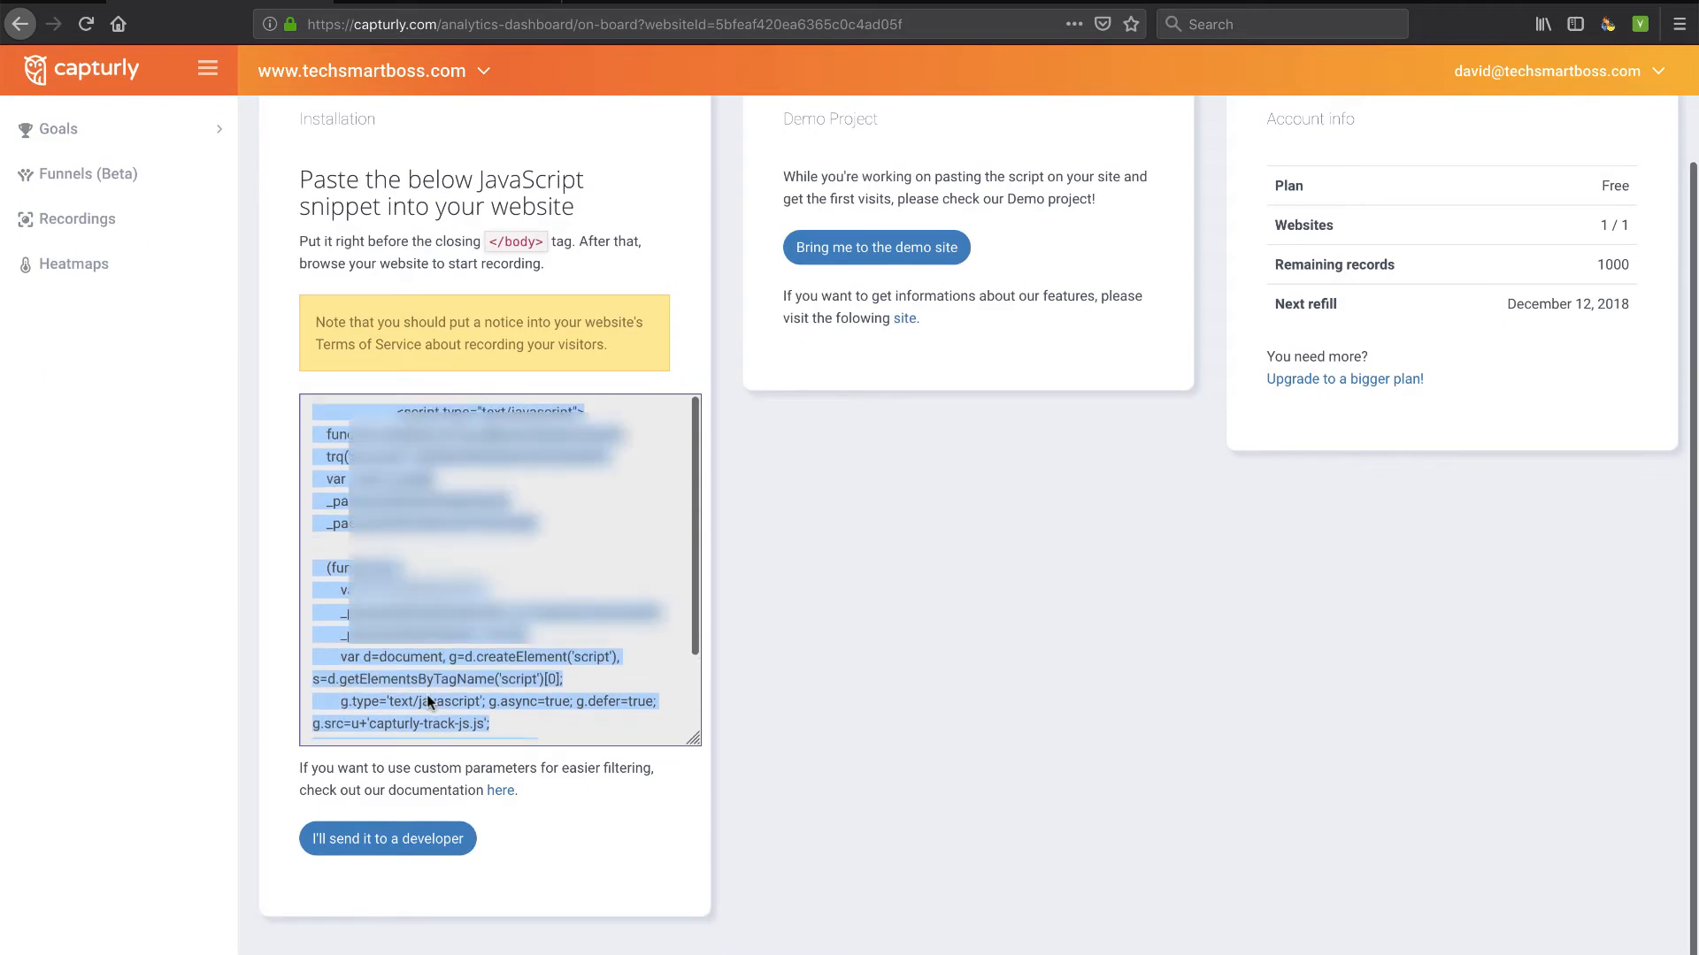
pyautogui.scroll(2, 501, 808)
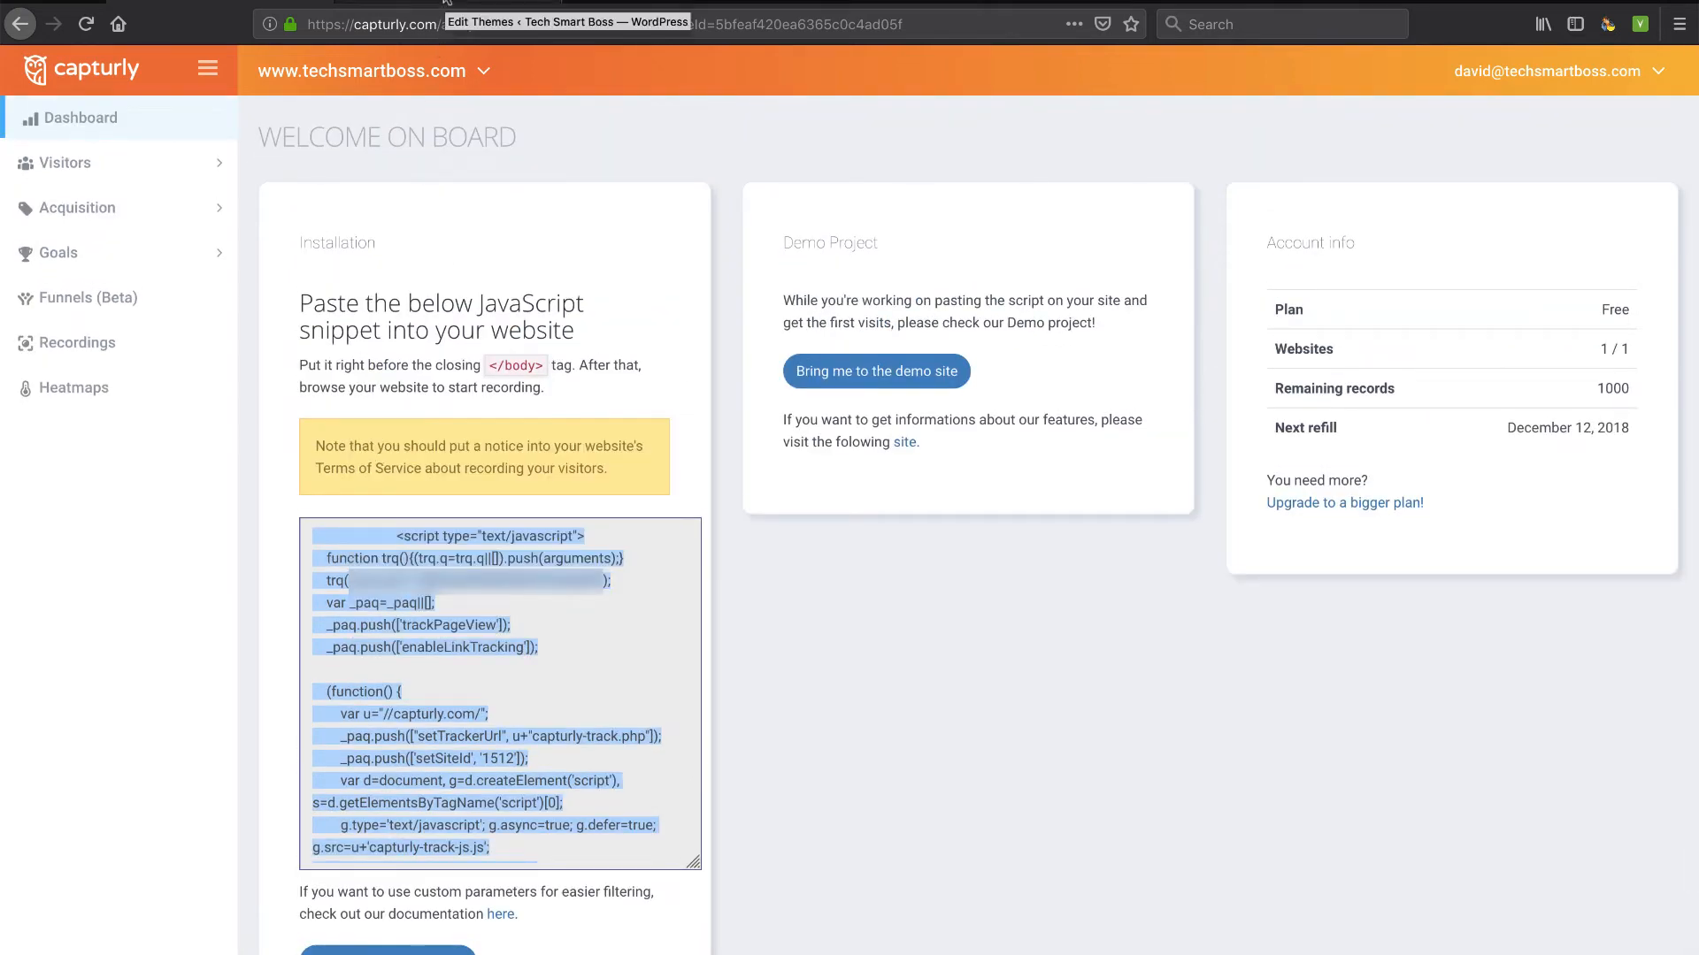
# Open the theme's footer.php in the WordPress theme editor
pyautogui.click(446, 2)
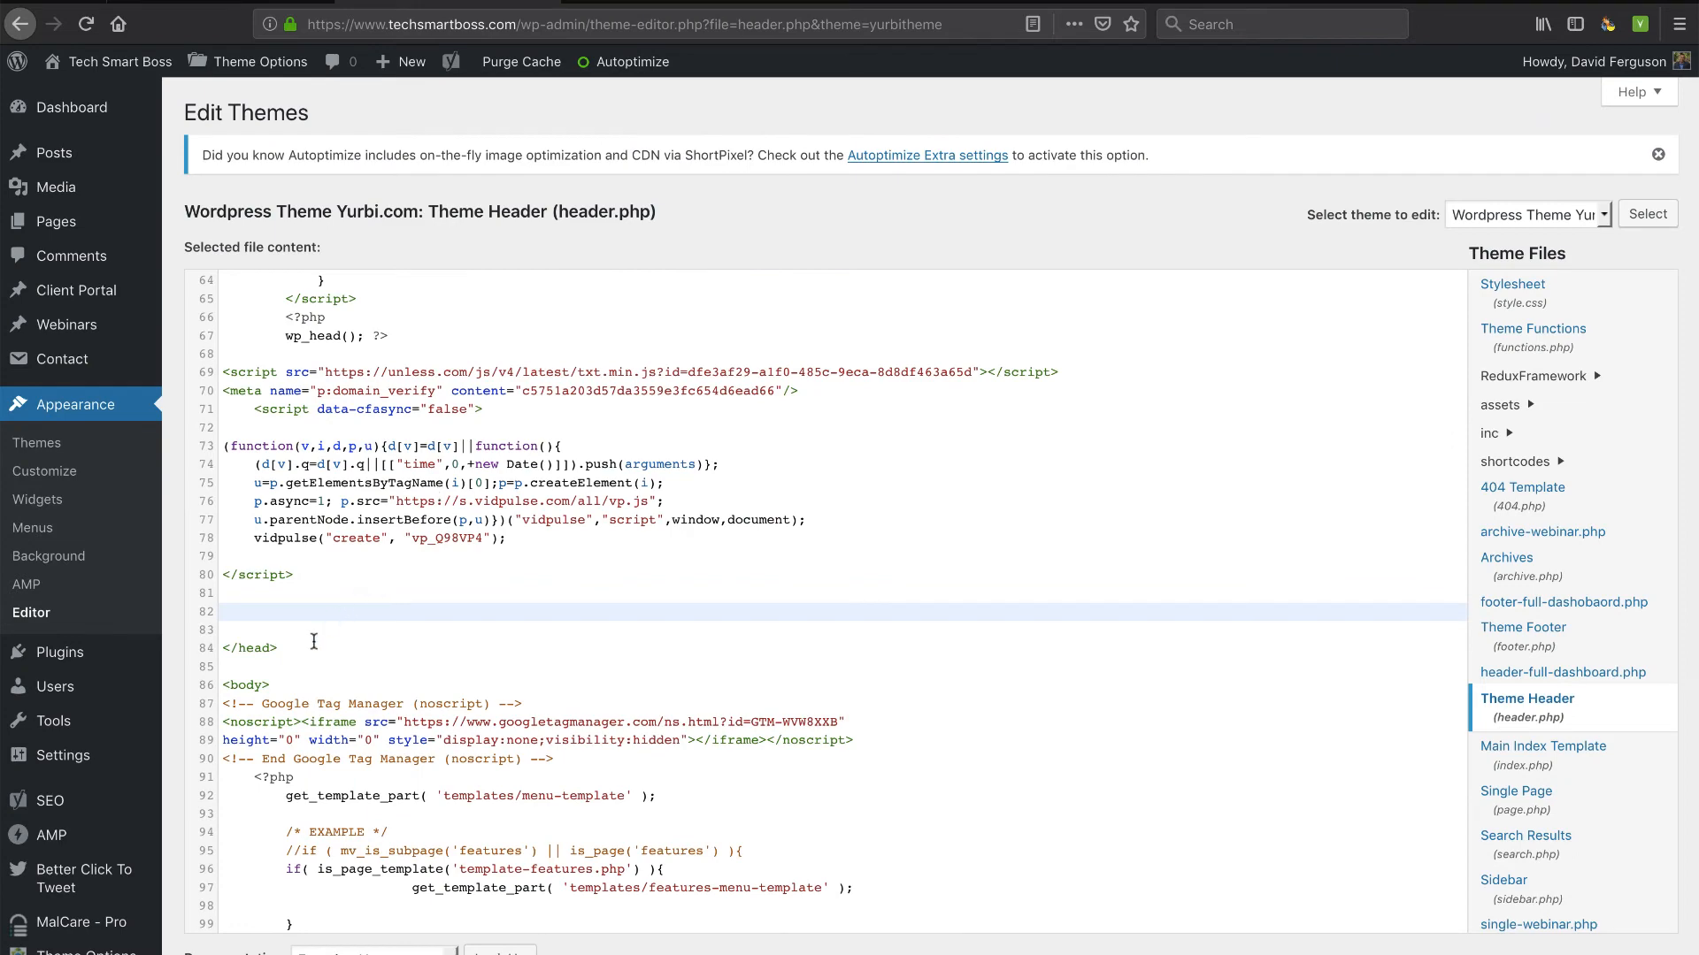
pyautogui.scroll(-4, 314, 641)
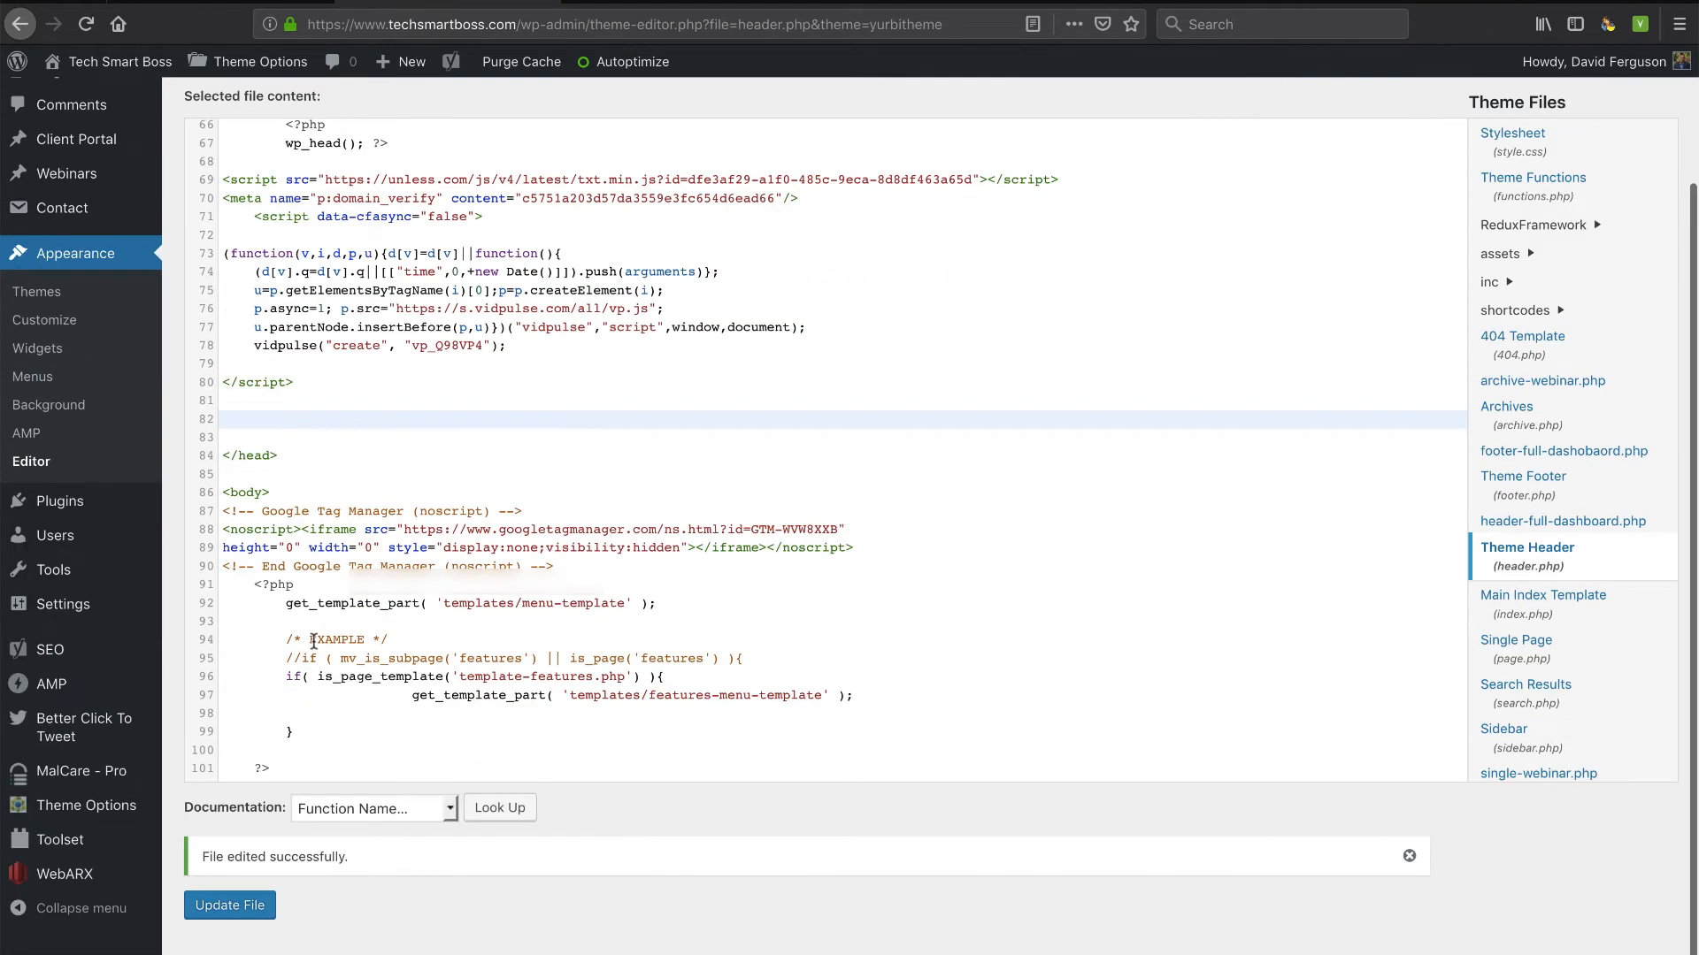
pyautogui.click(1522, 482)
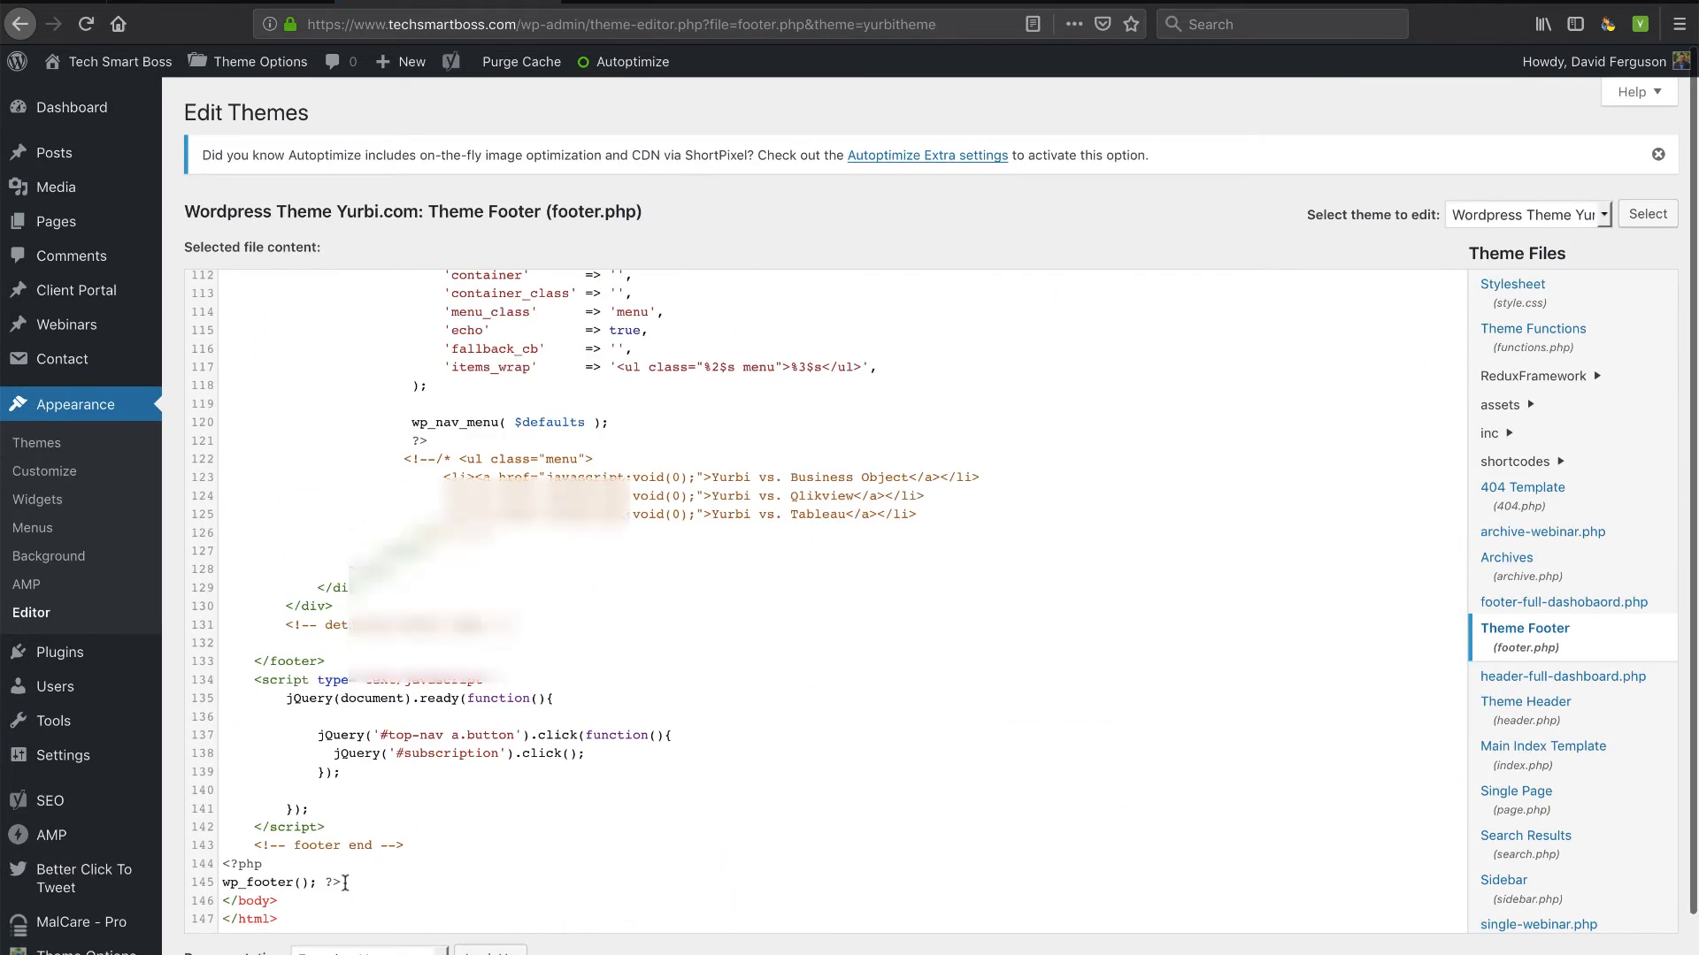
# Paste the Capturly tracking script after line 145 of footer.php, then return to Capturly
pyautogui.click(345, 883)
pyautogui.press('Return')
pyautogui.press('Return')
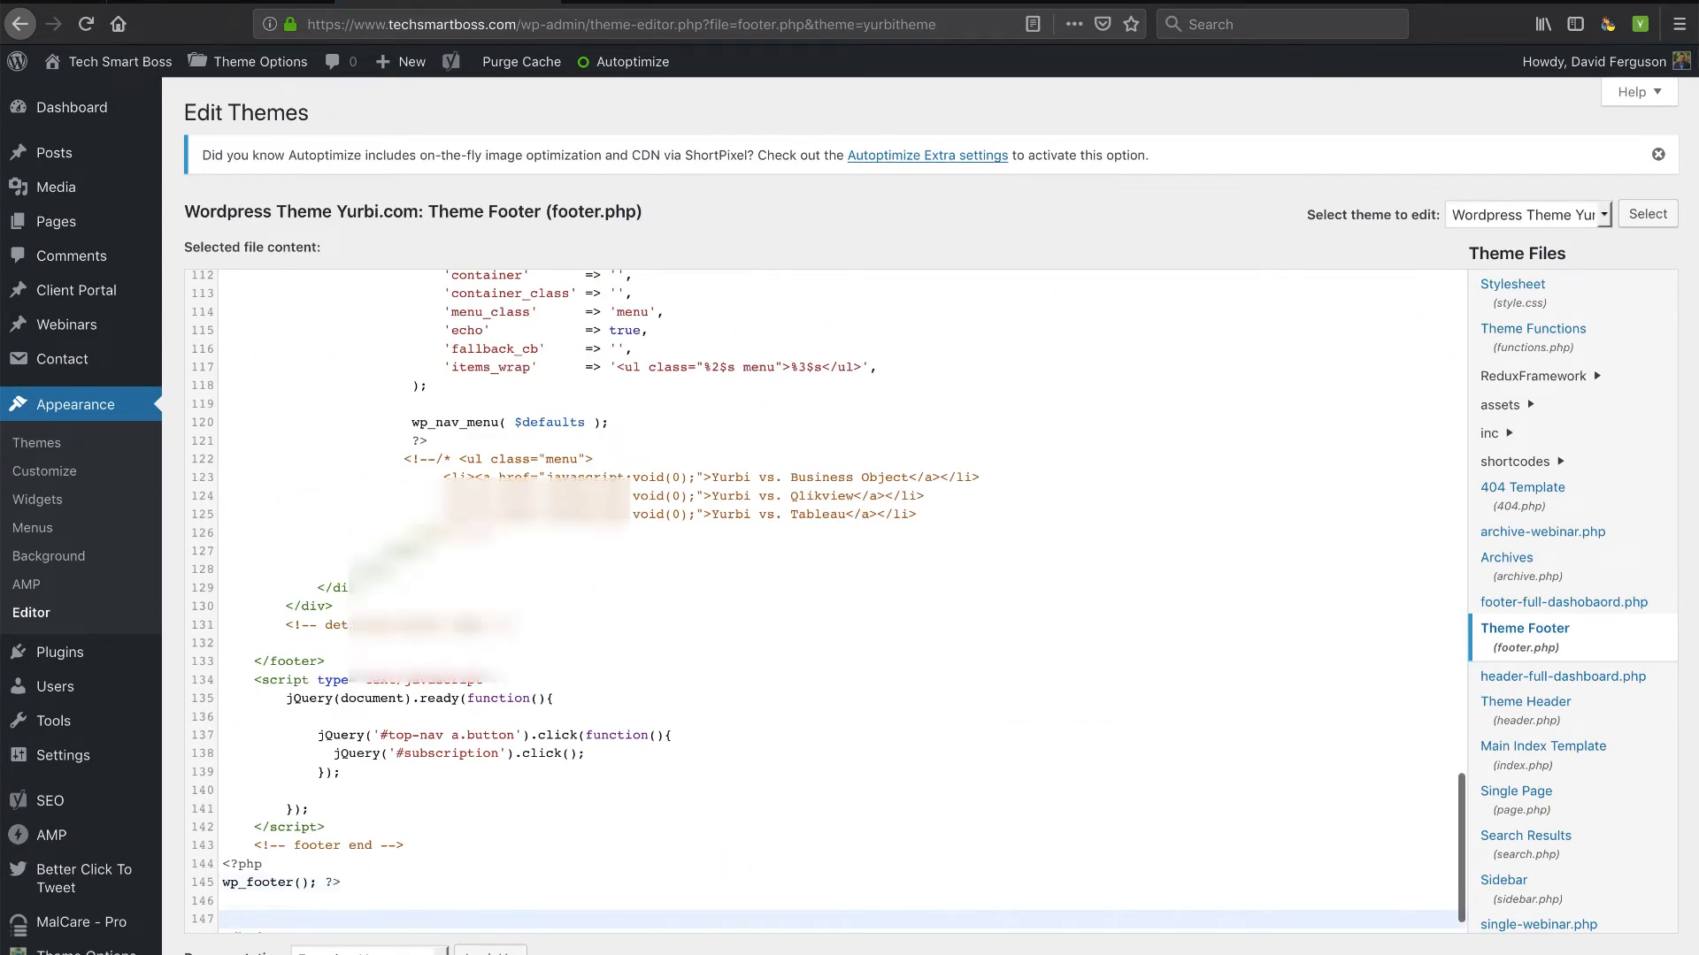
pyautogui.press('super+v')
pyautogui.scroll(-1, 380, 924)
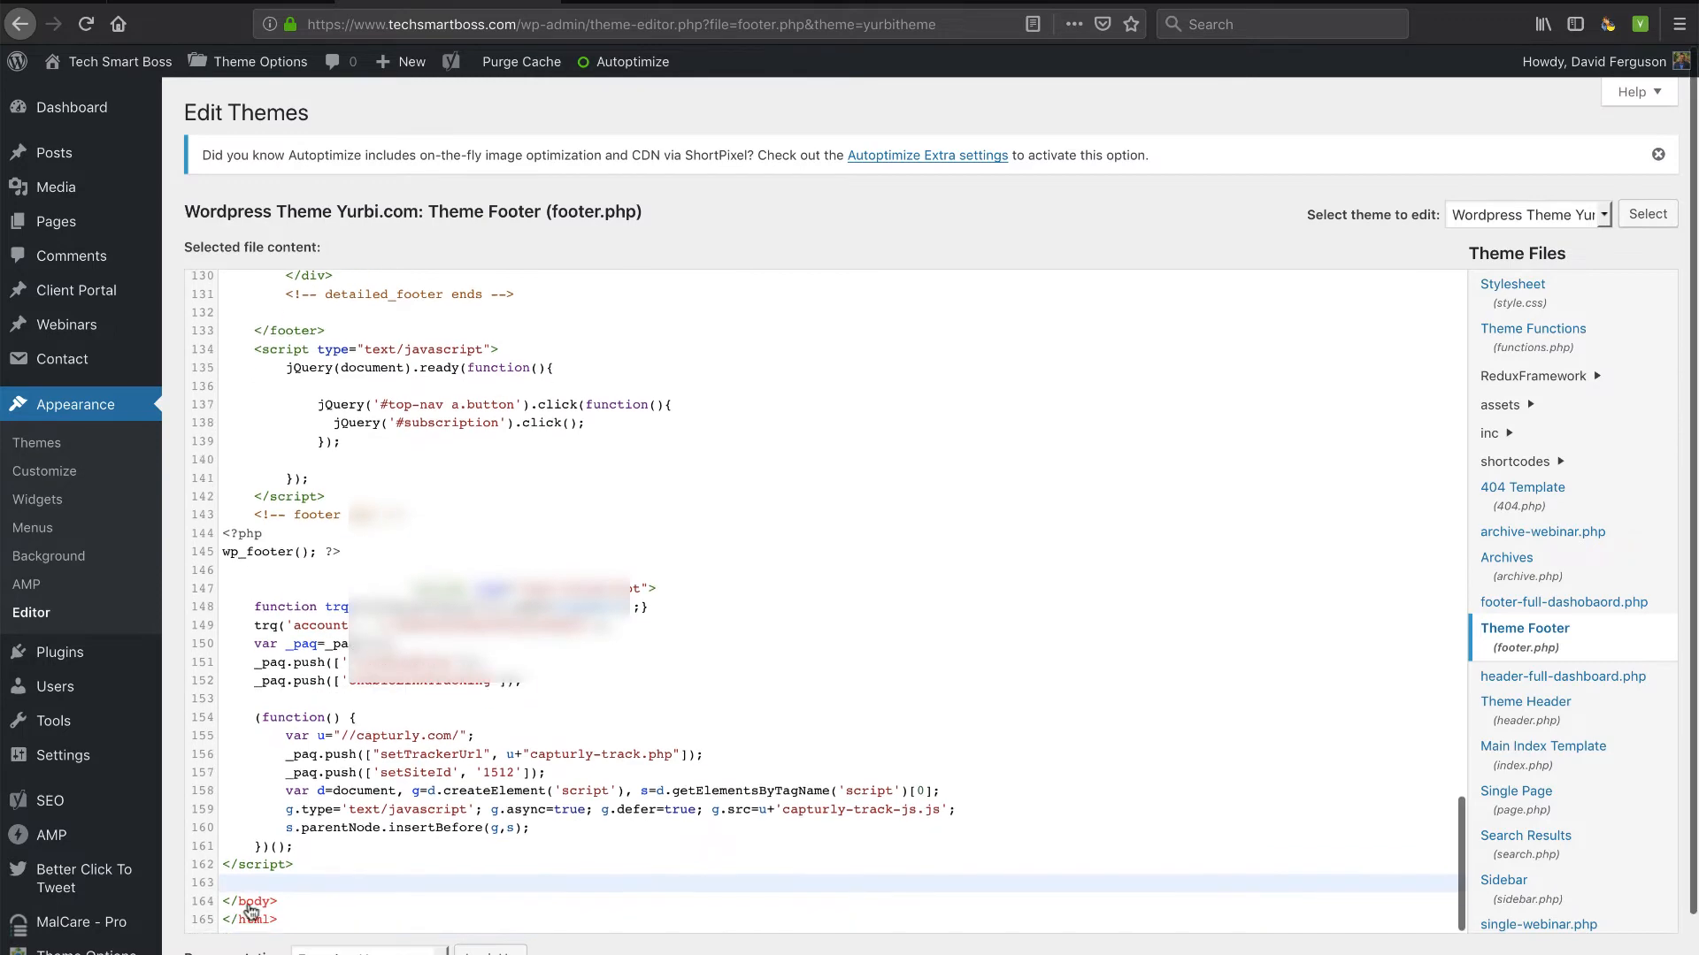
pyautogui.scroll(-2, 228, 920)
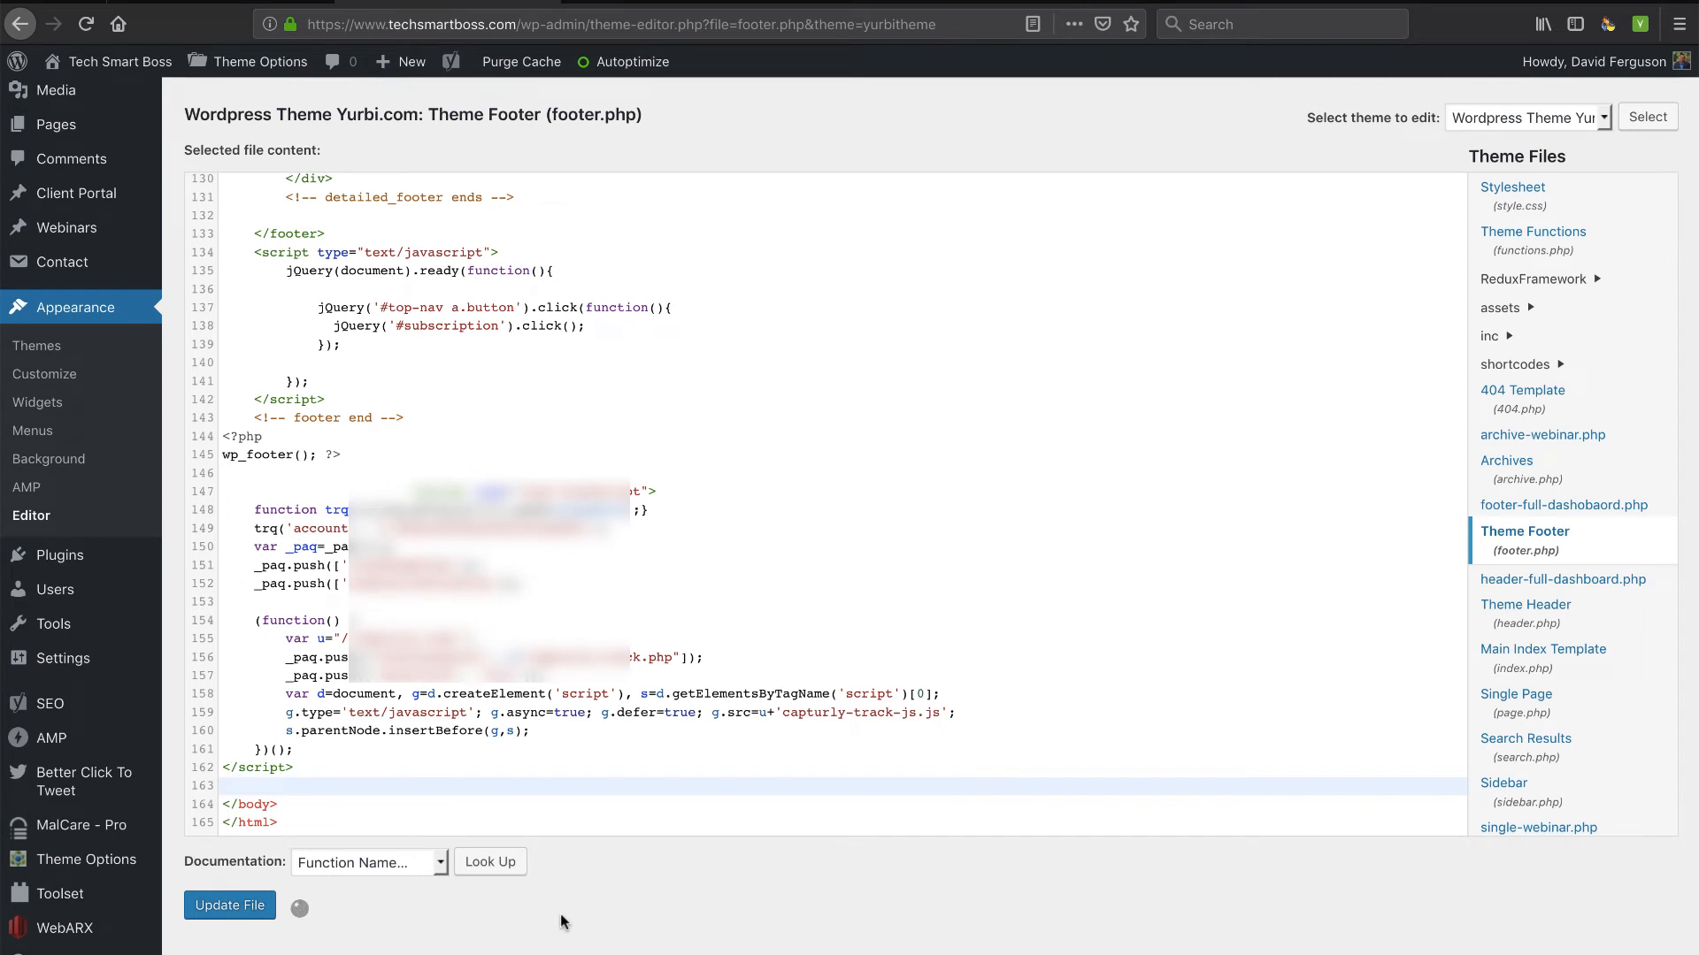
pyautogui.click(241, 2)
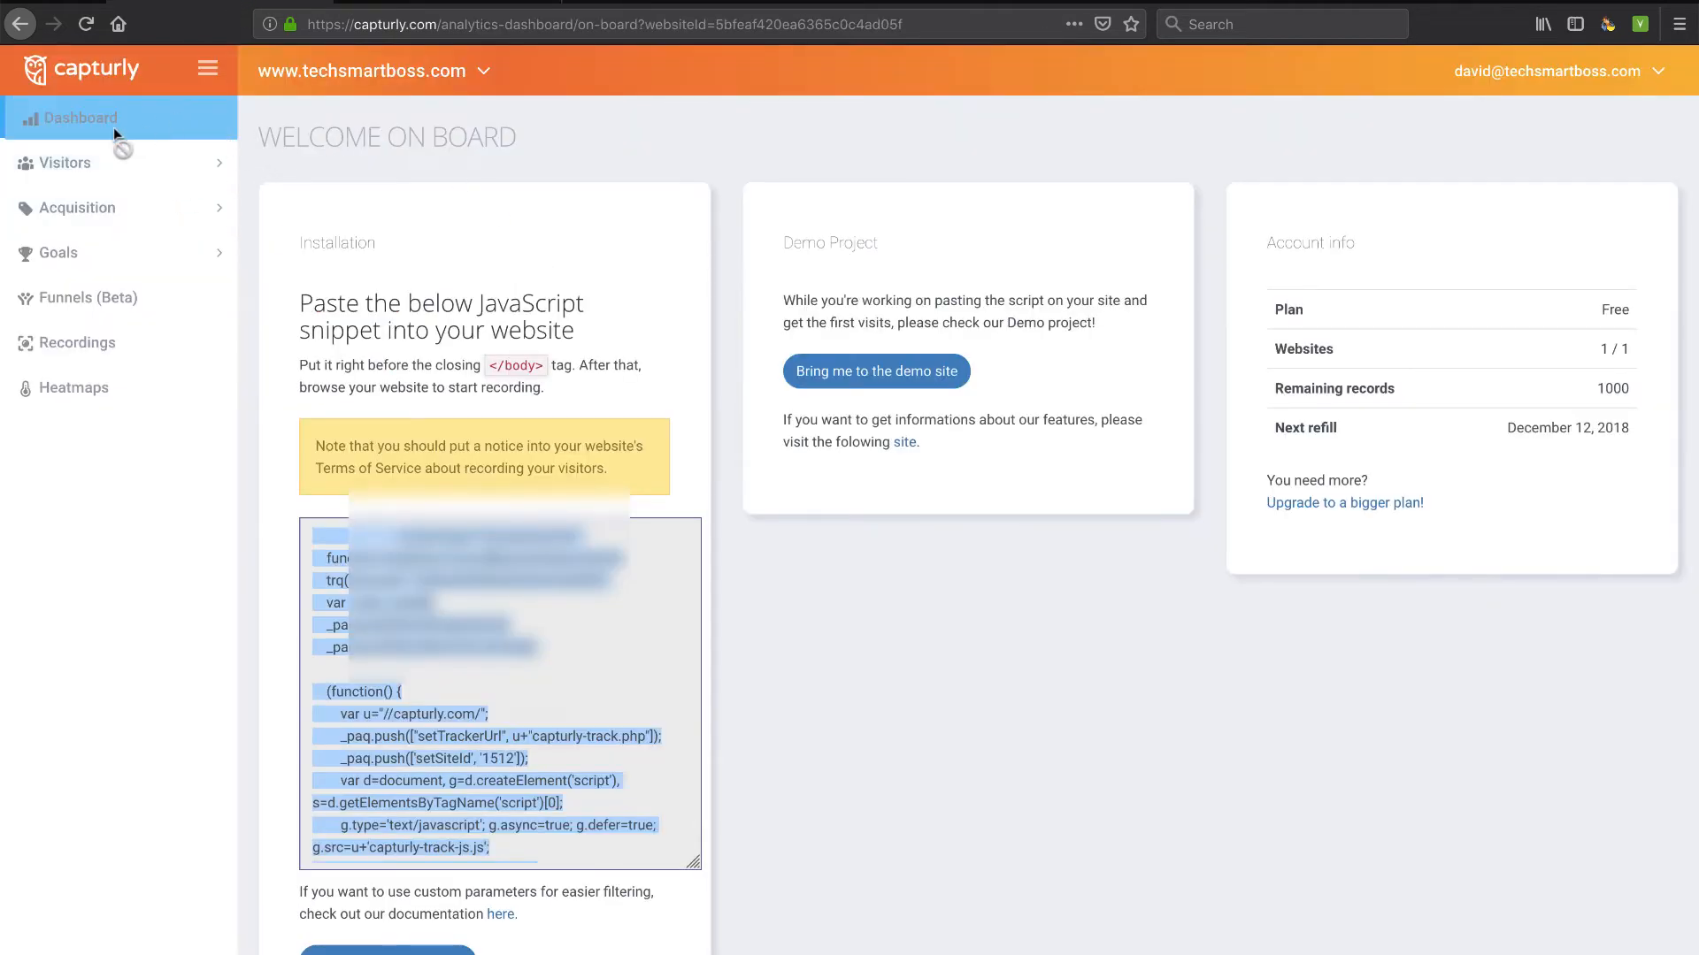
pyautogui.click(71, 157)
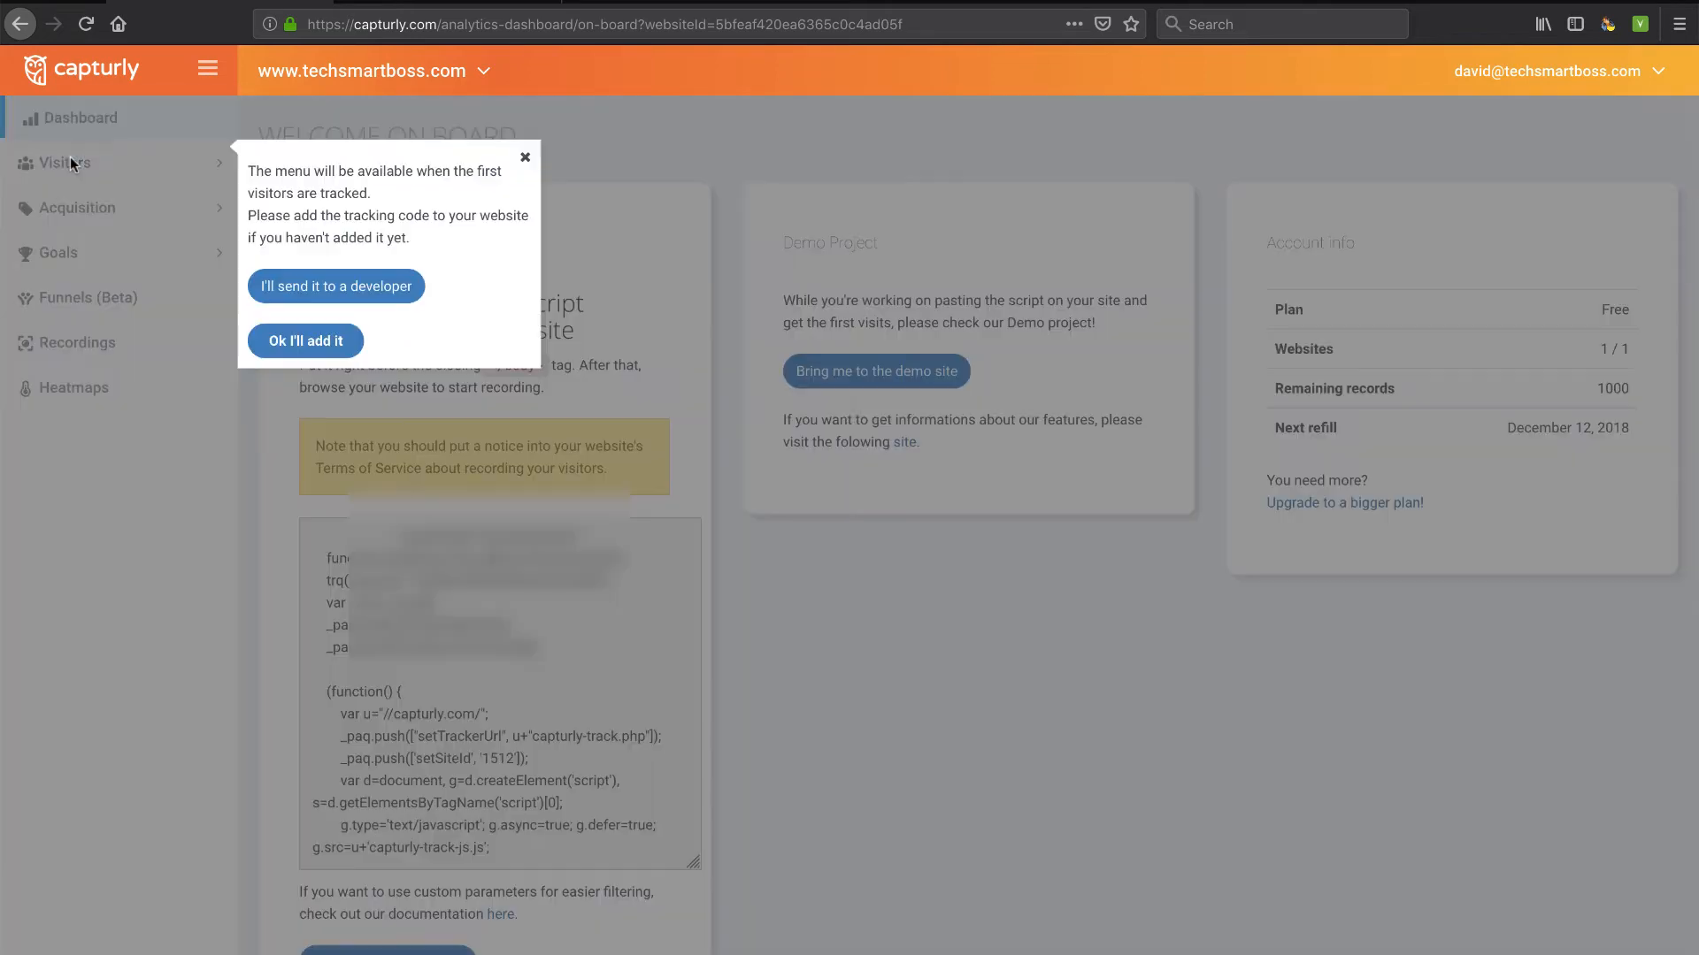
pyautogui.click(333, 336)
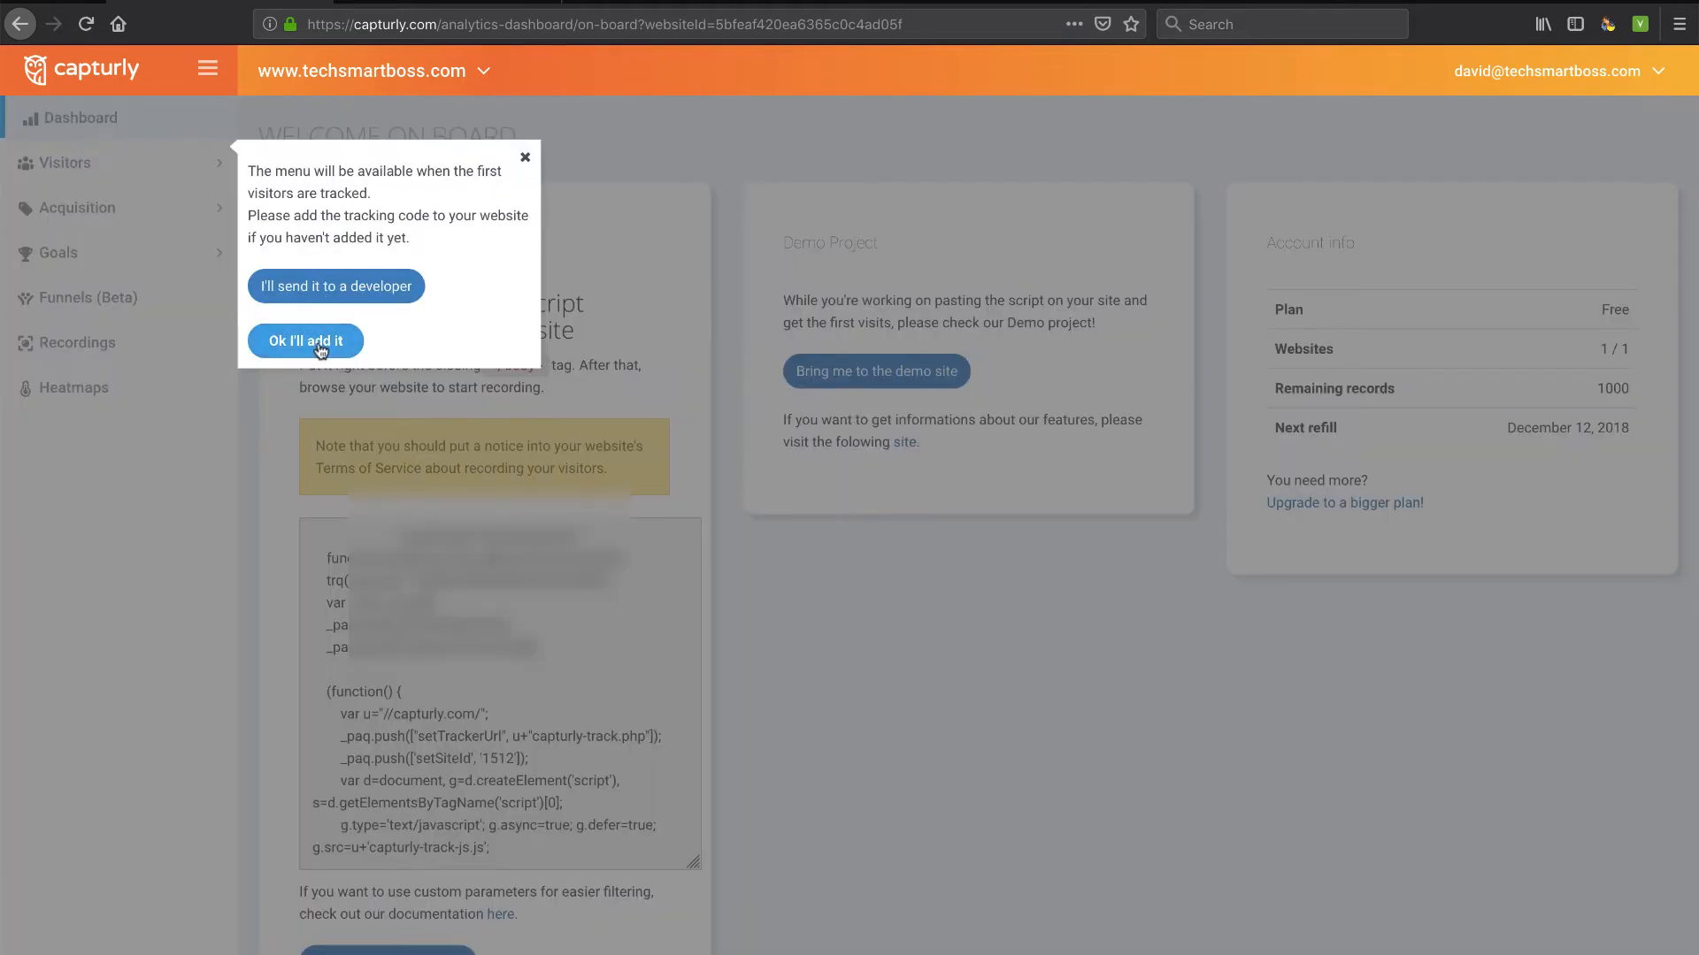
pyautogui.scroll(-3, 635, 531)
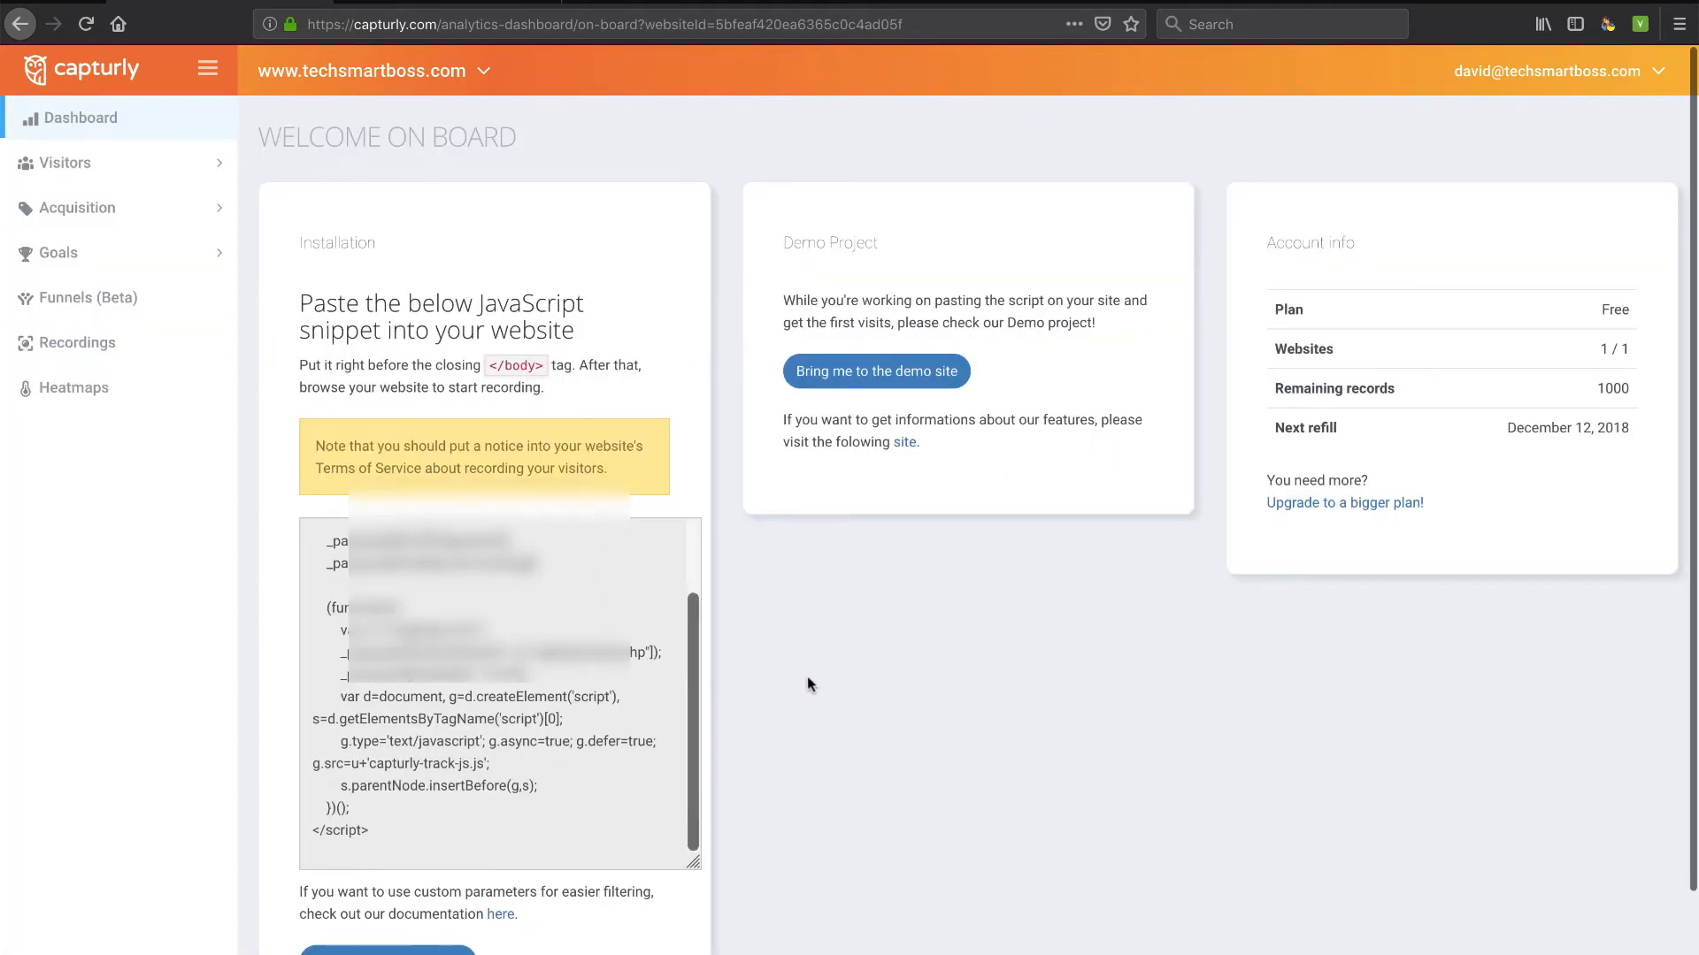
pyautogui.scroll(-3, 807, 676)
pyautogui.scroll(3, 807, 676)
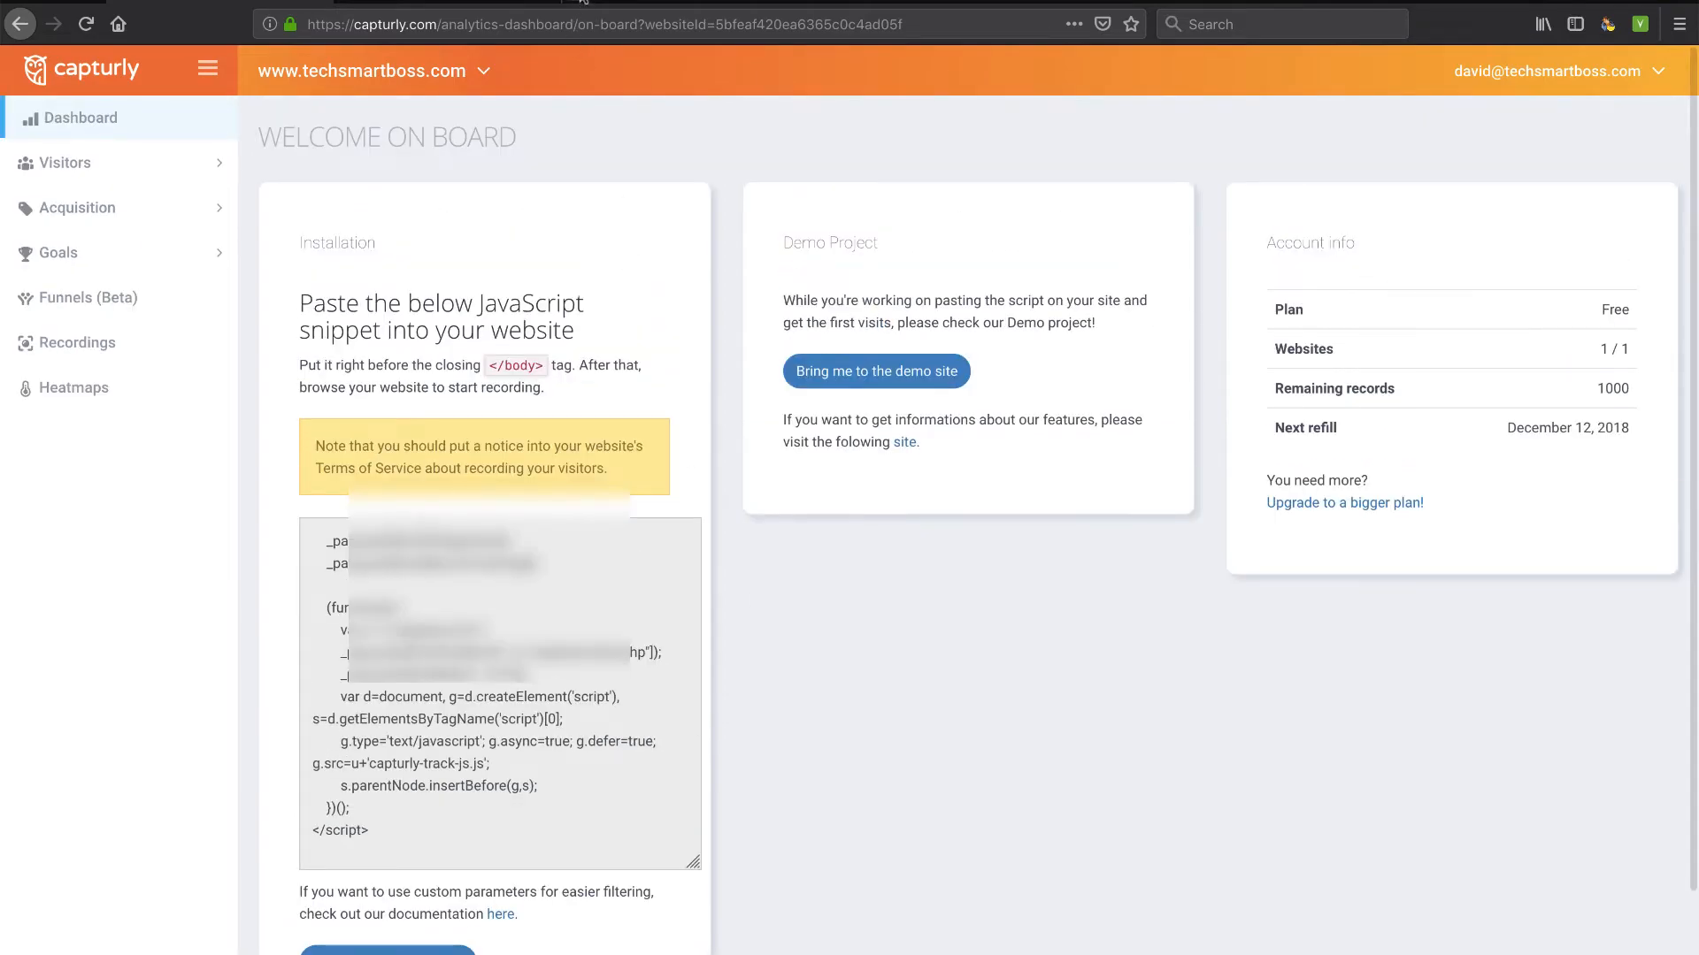
pyautogui.hotkey('ctrl', 't')
pyautogui.write('www.tec')
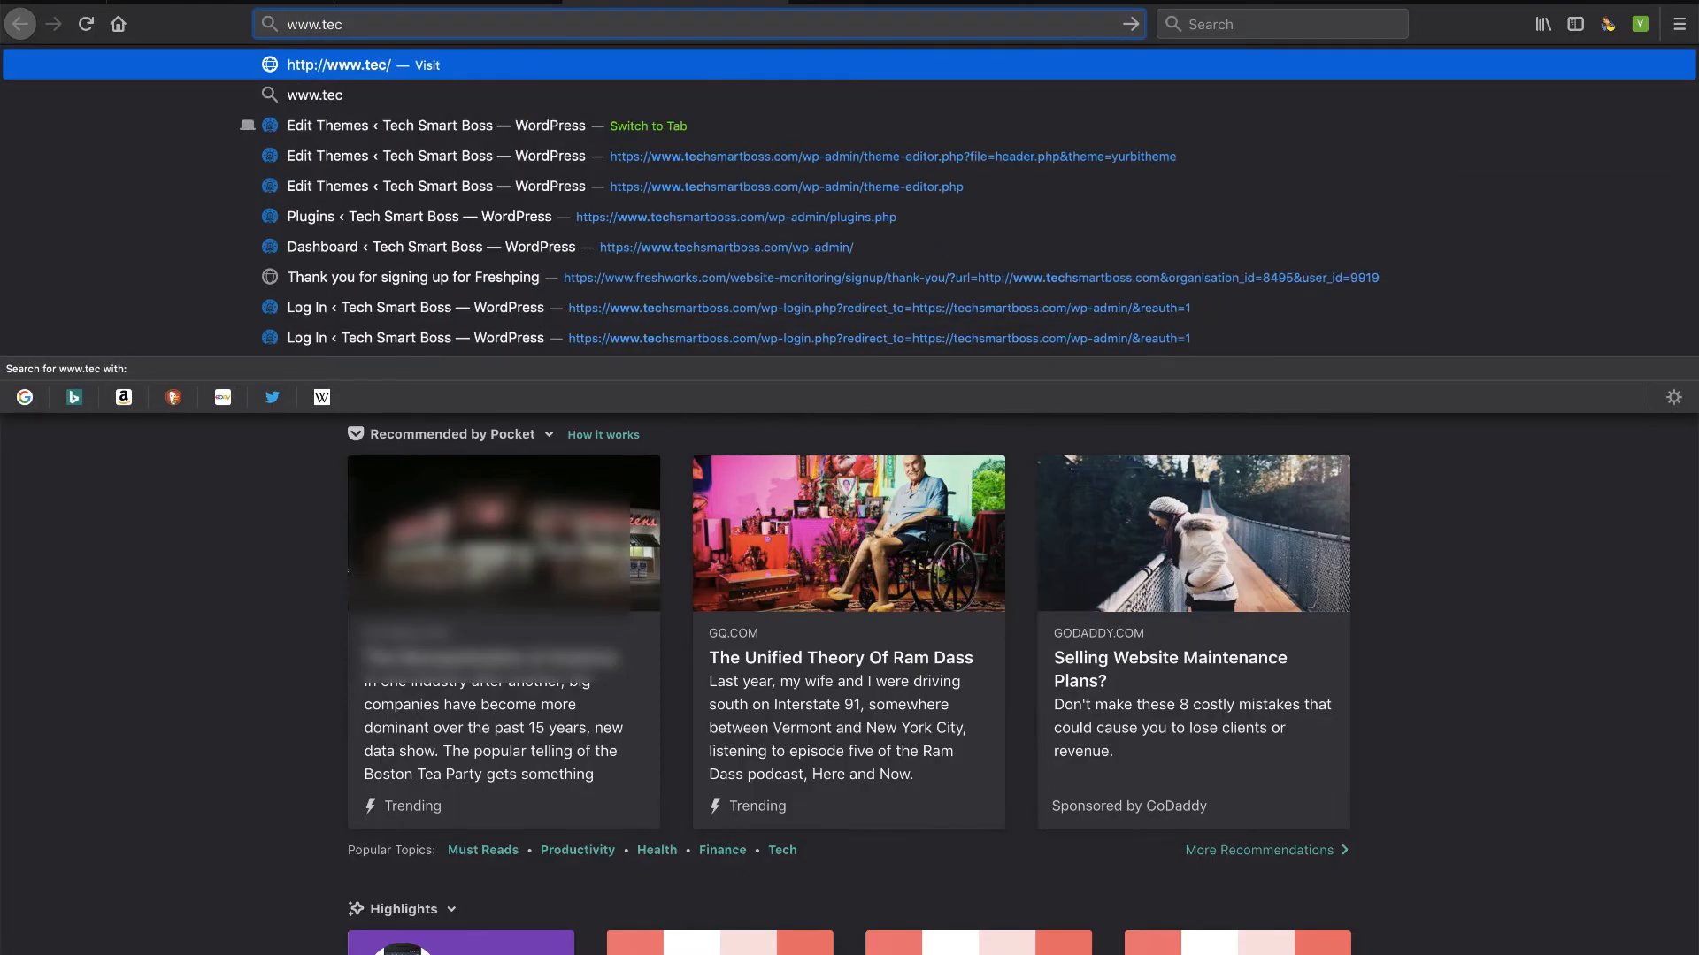
pyautogui.write('hsmartboss.com')
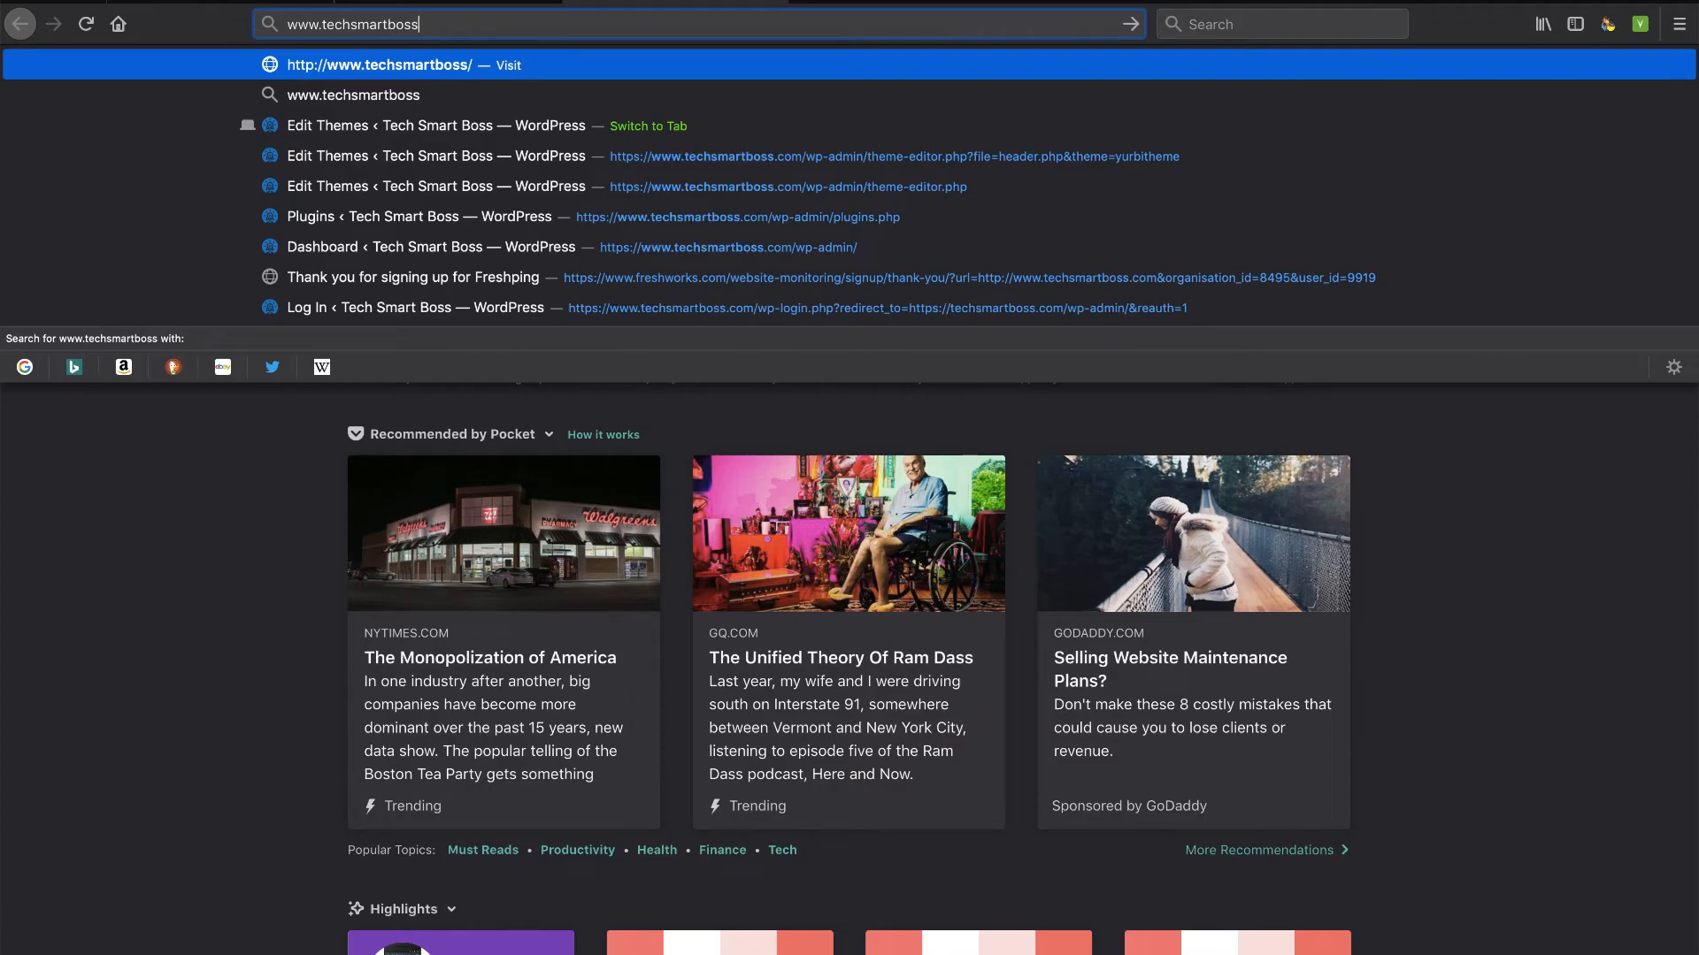
pyautogui.press('Return')
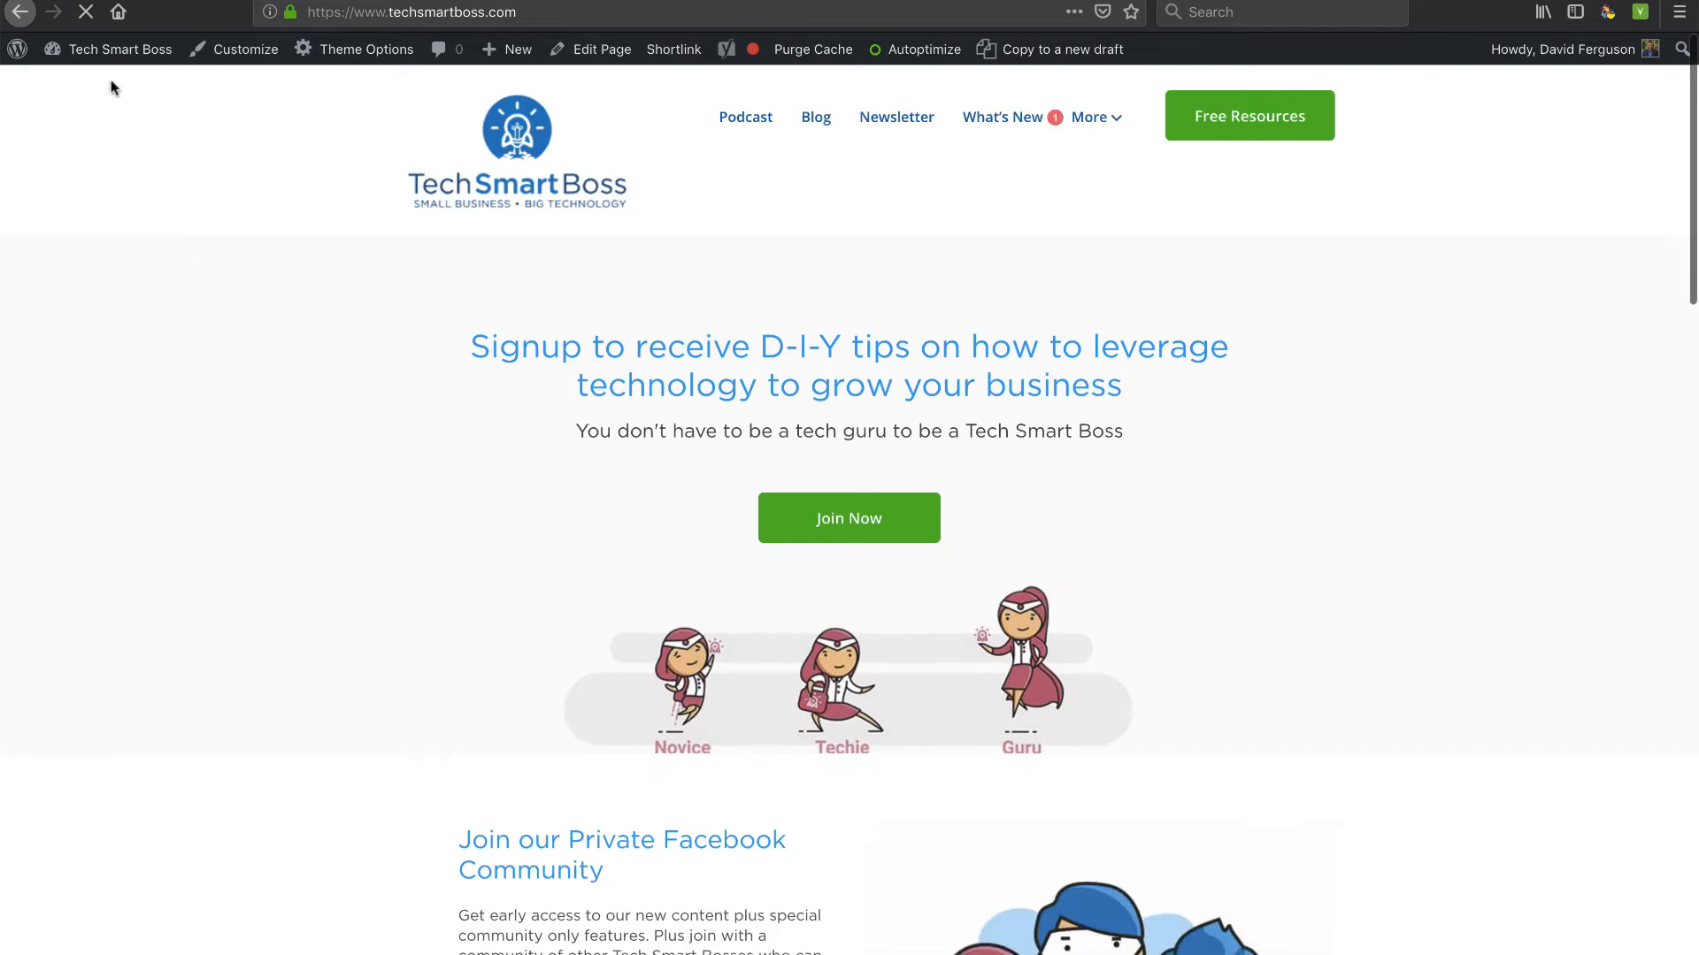
pyautogui.scroll(-15, 221, 365)
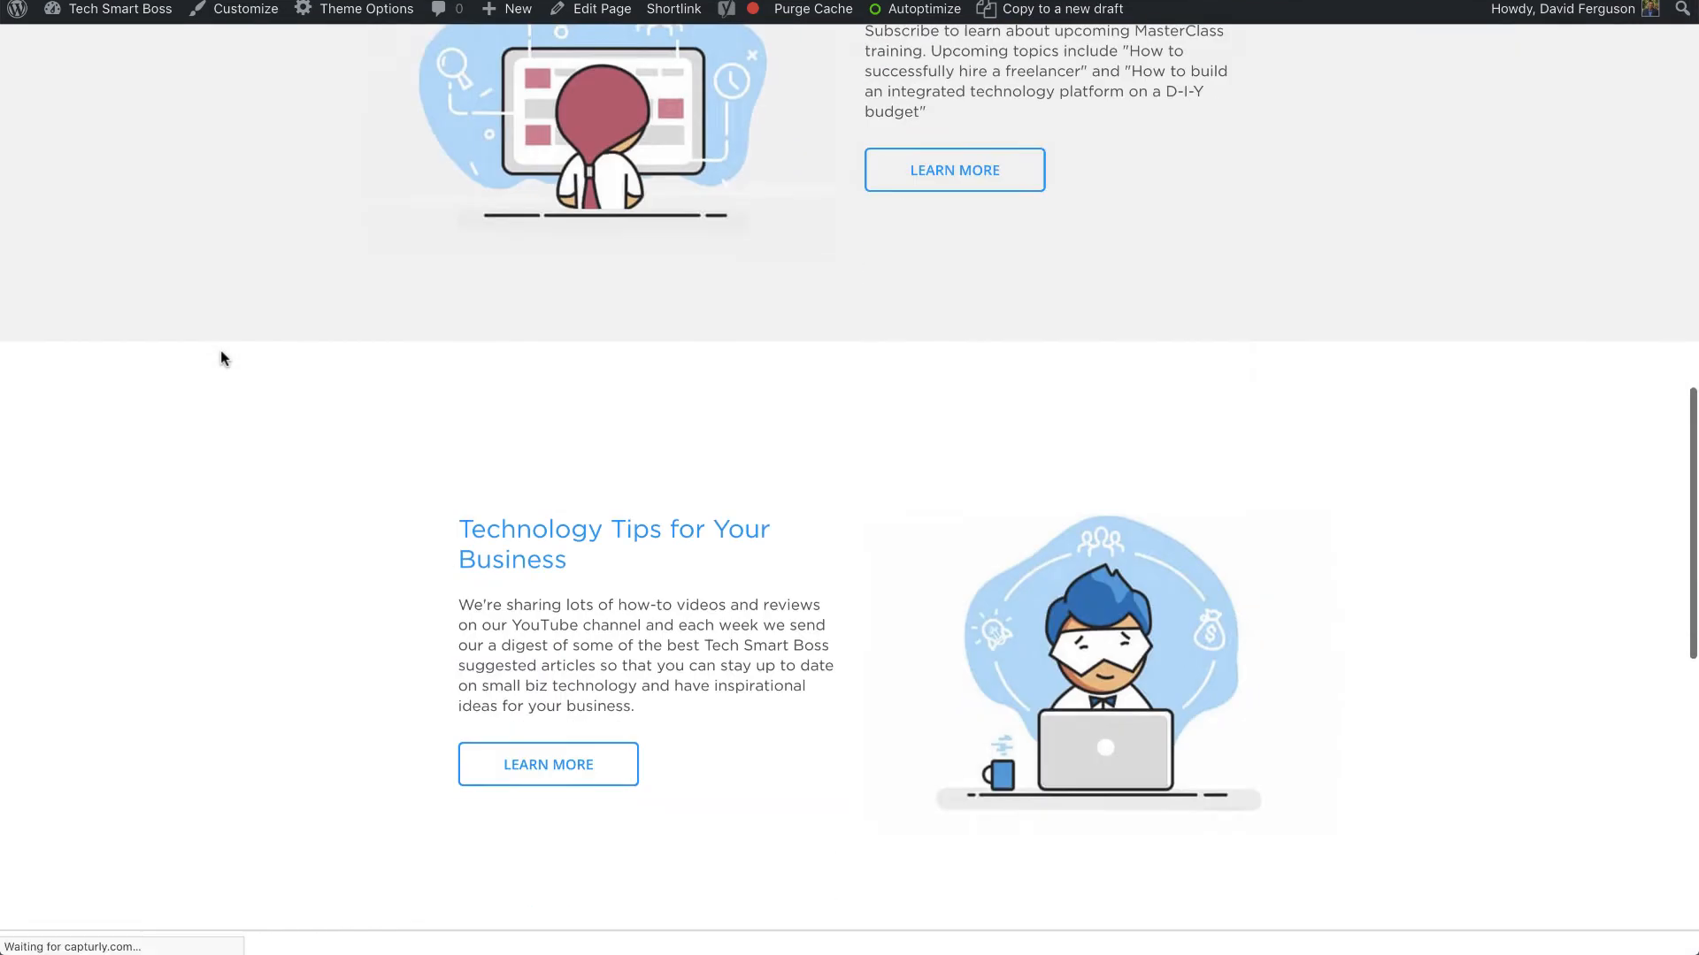
pyautogui.scroll(15, 221, 365)
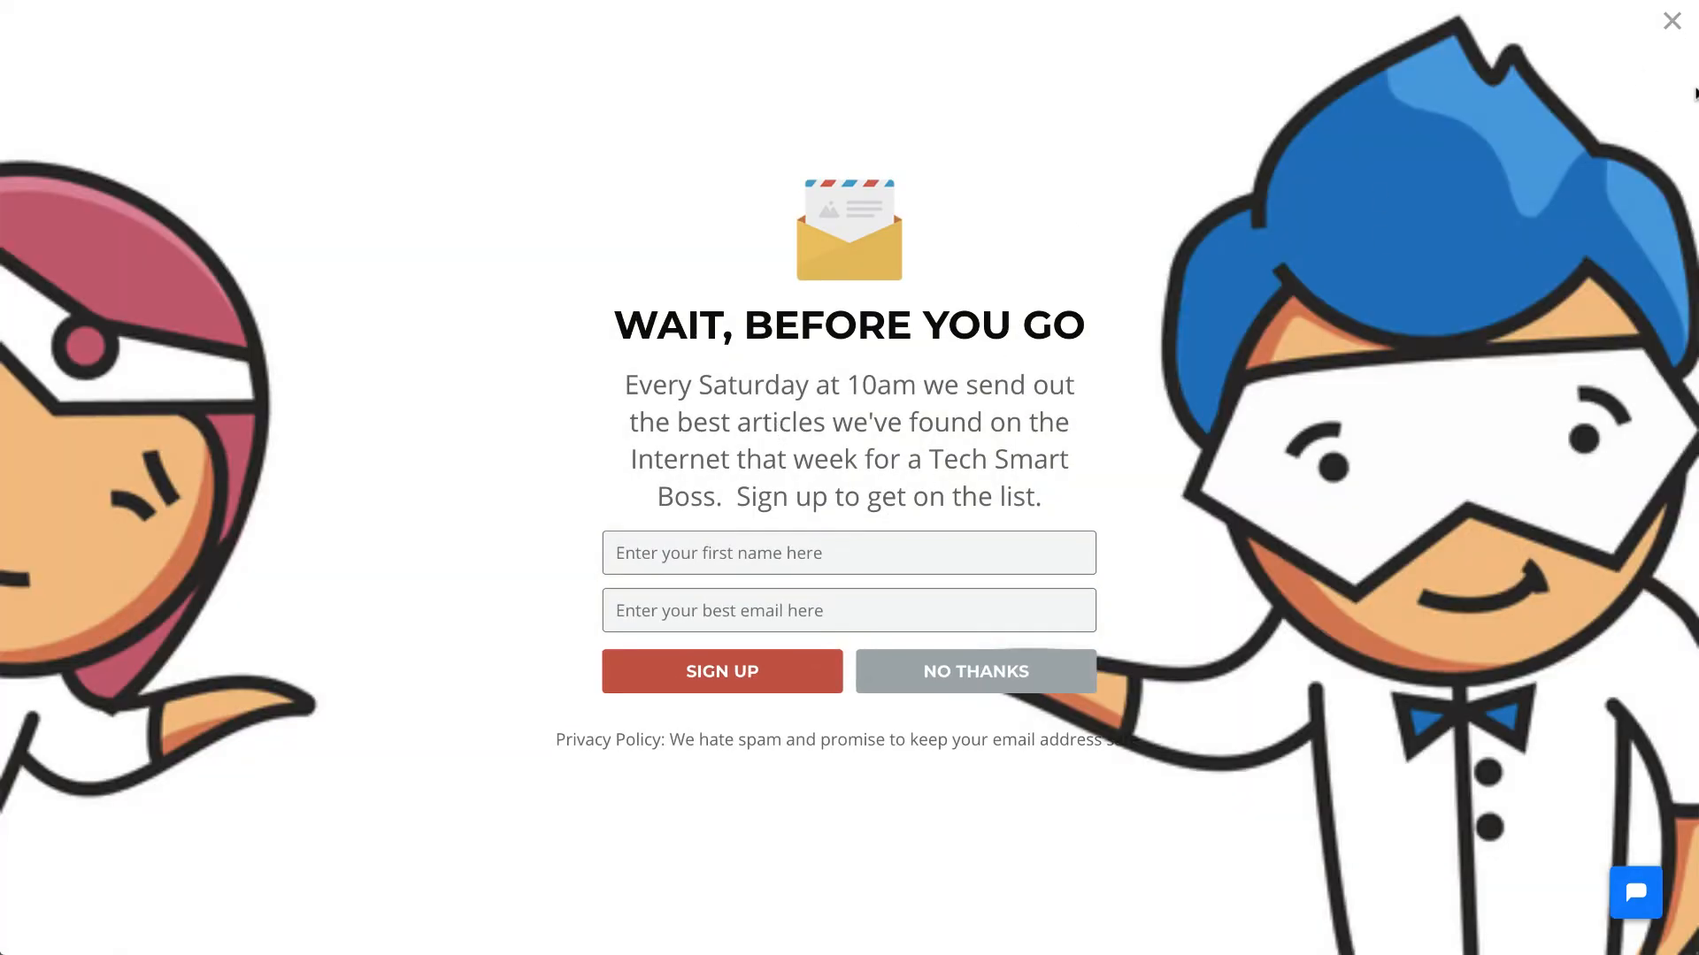
pyautogui.click(1671, 20)
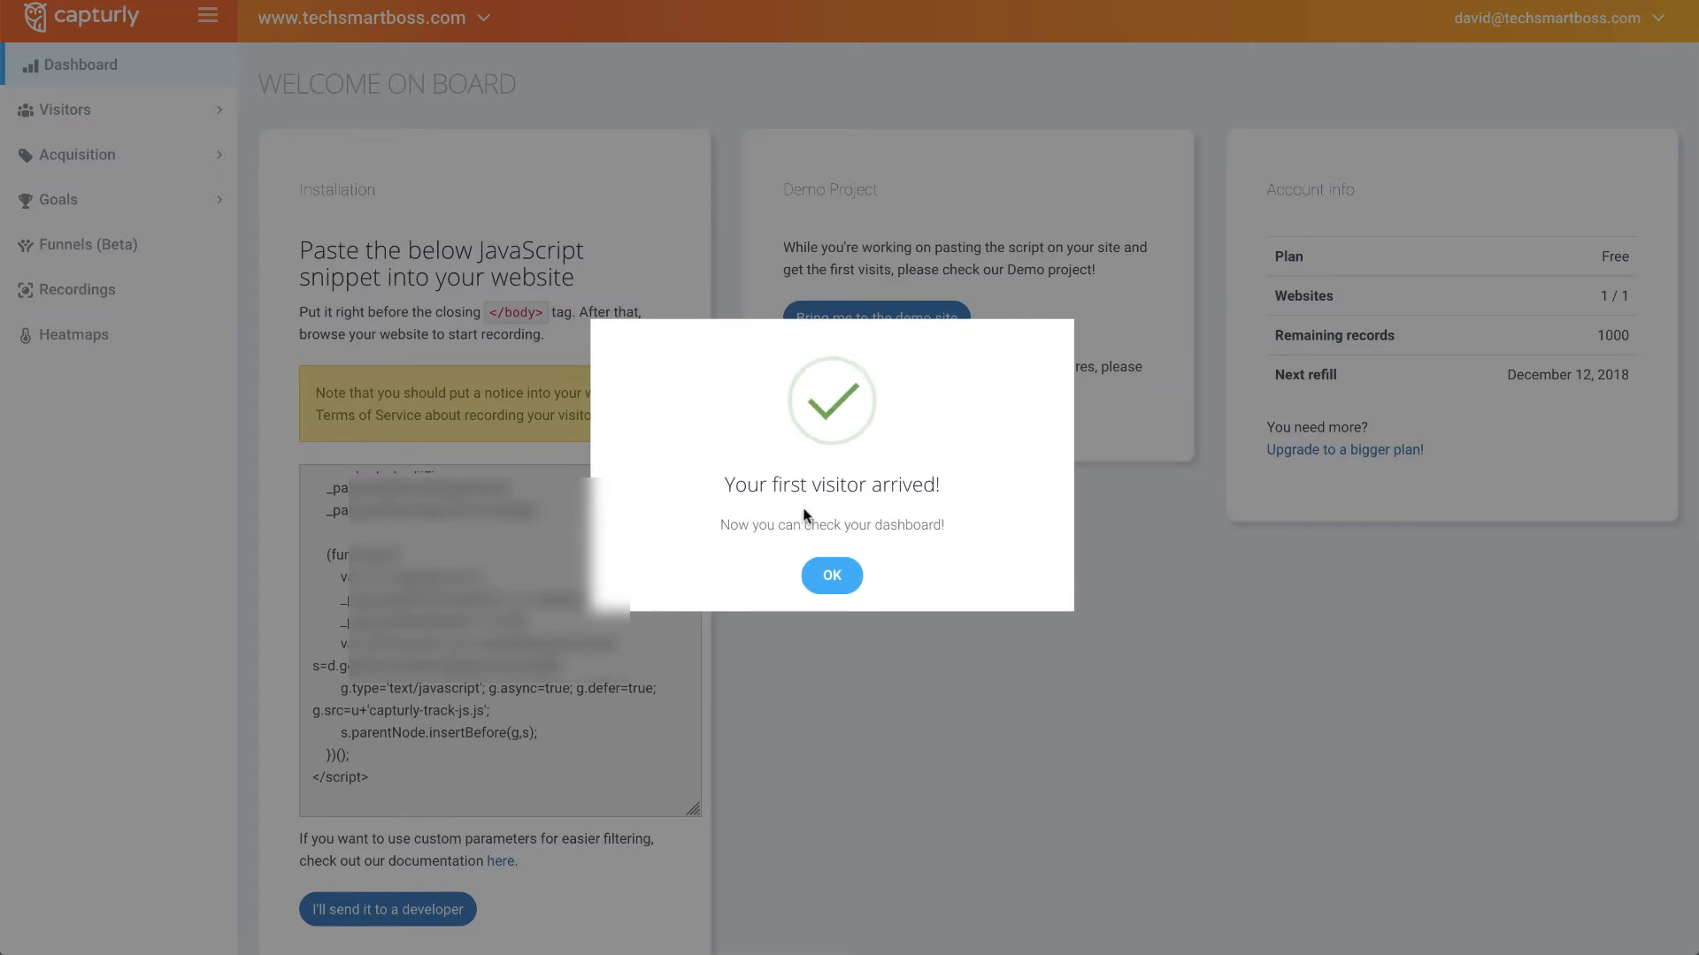
# Dismiss the 'Your first visitor arrived!' alert, review the dashboard, and open the Recordings list
pyautogui.click(829, 578)
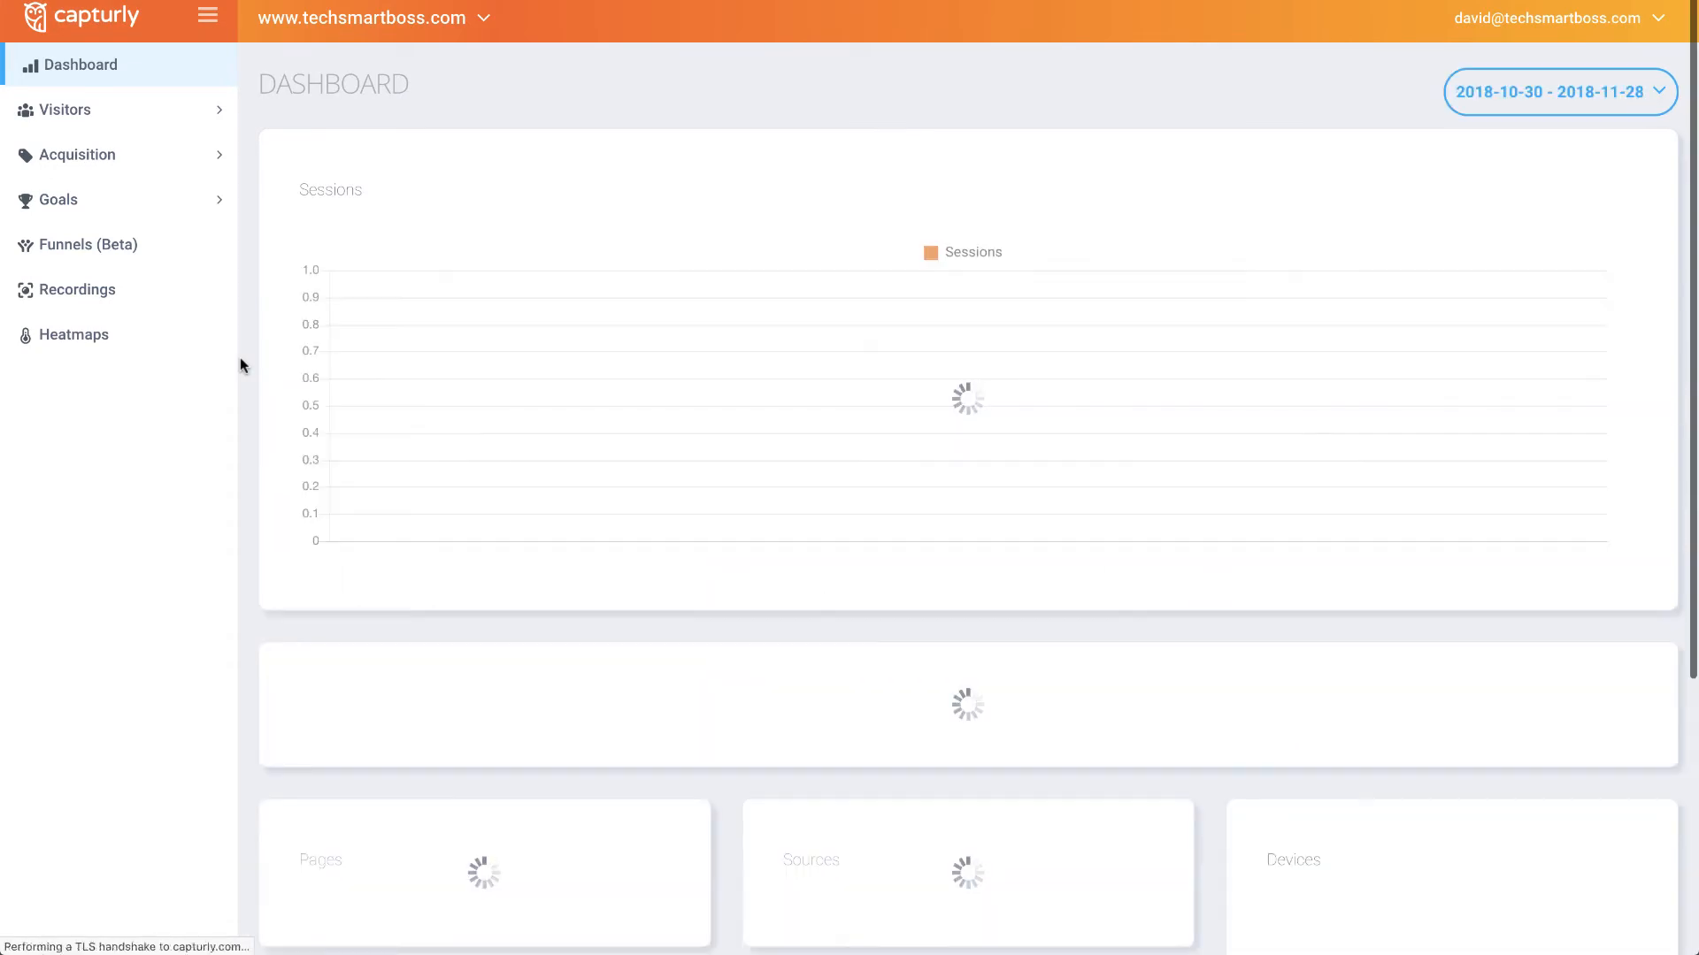
pyautogui.scroll(-4, 240, 357)
pyautogui.scroll(3, 159, 284)
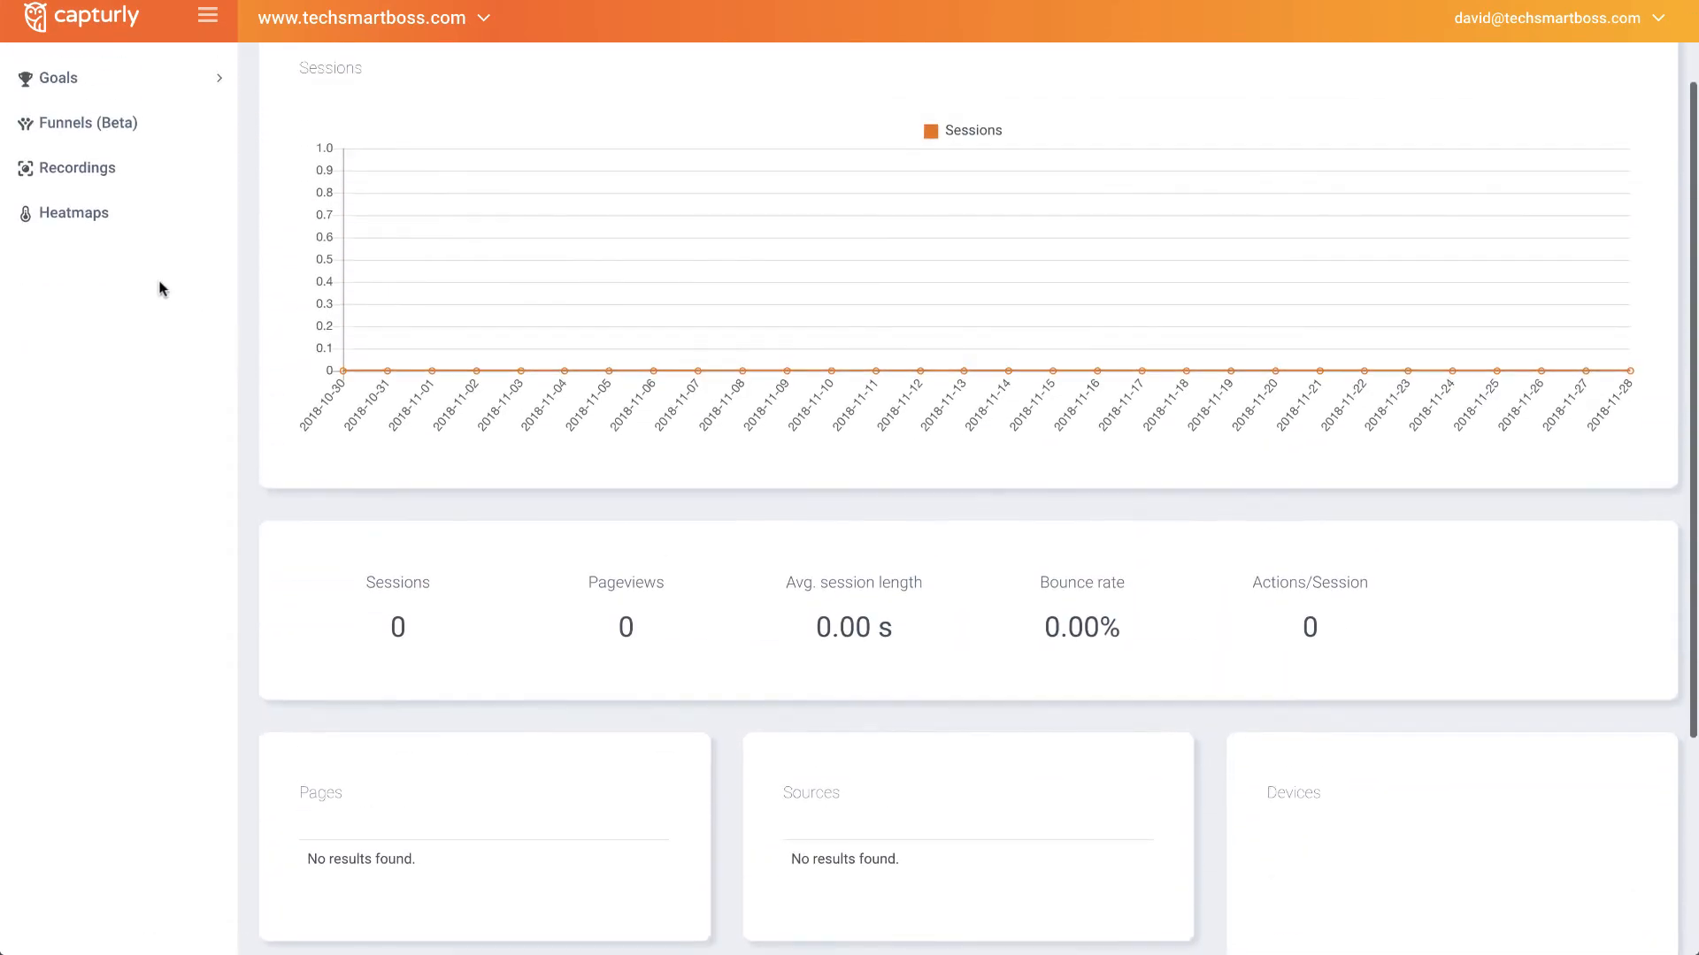
pyautogui.scroll(2, 223, 283)
pyautogui.click(224, 283)
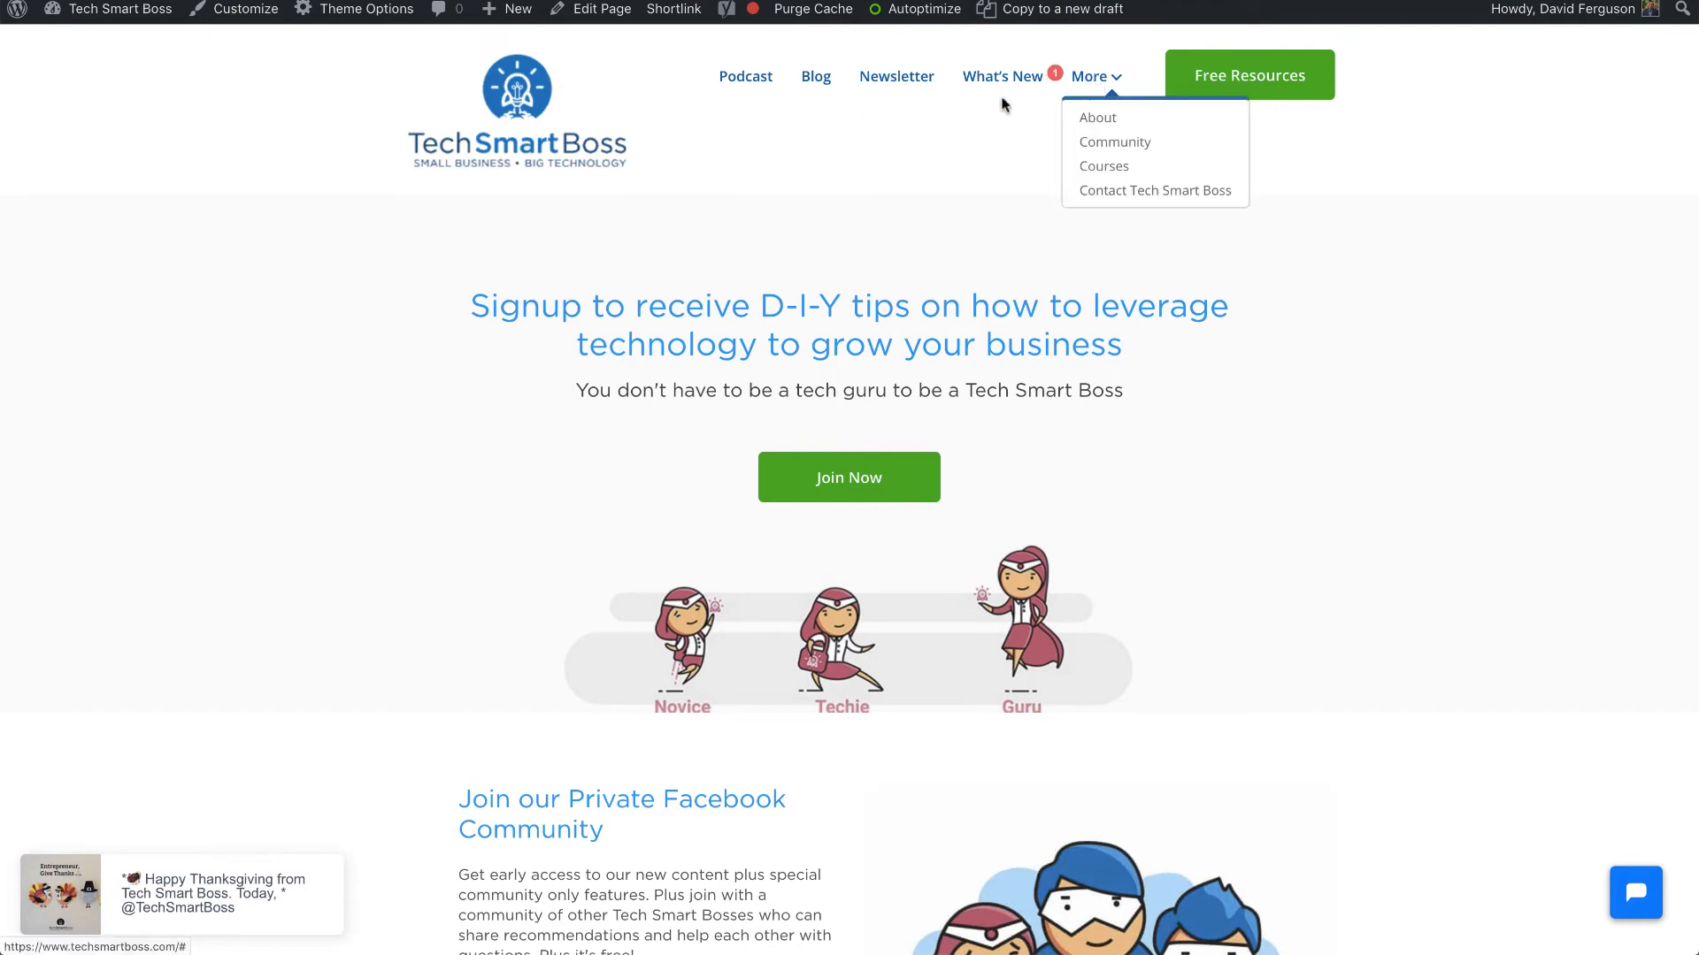
# Go to the Blog, open the Episode 103 post and scroll through it
pyautogui.click(815, 80)
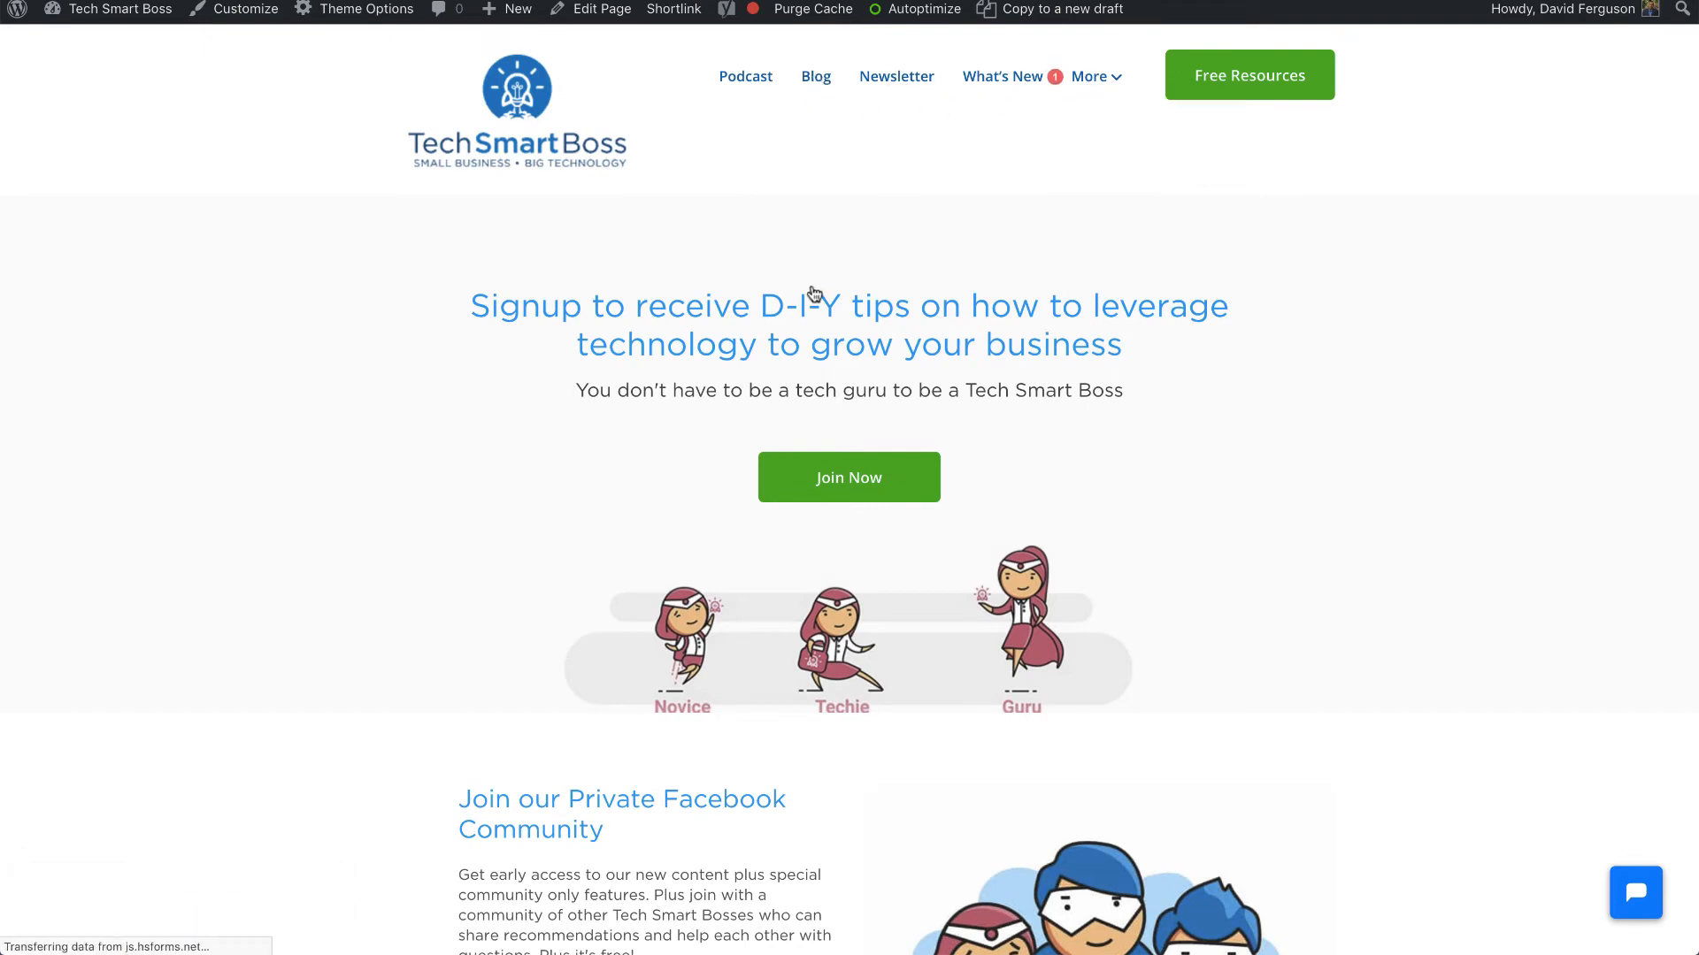
pyautogui.scroll(-2, 637, 625)
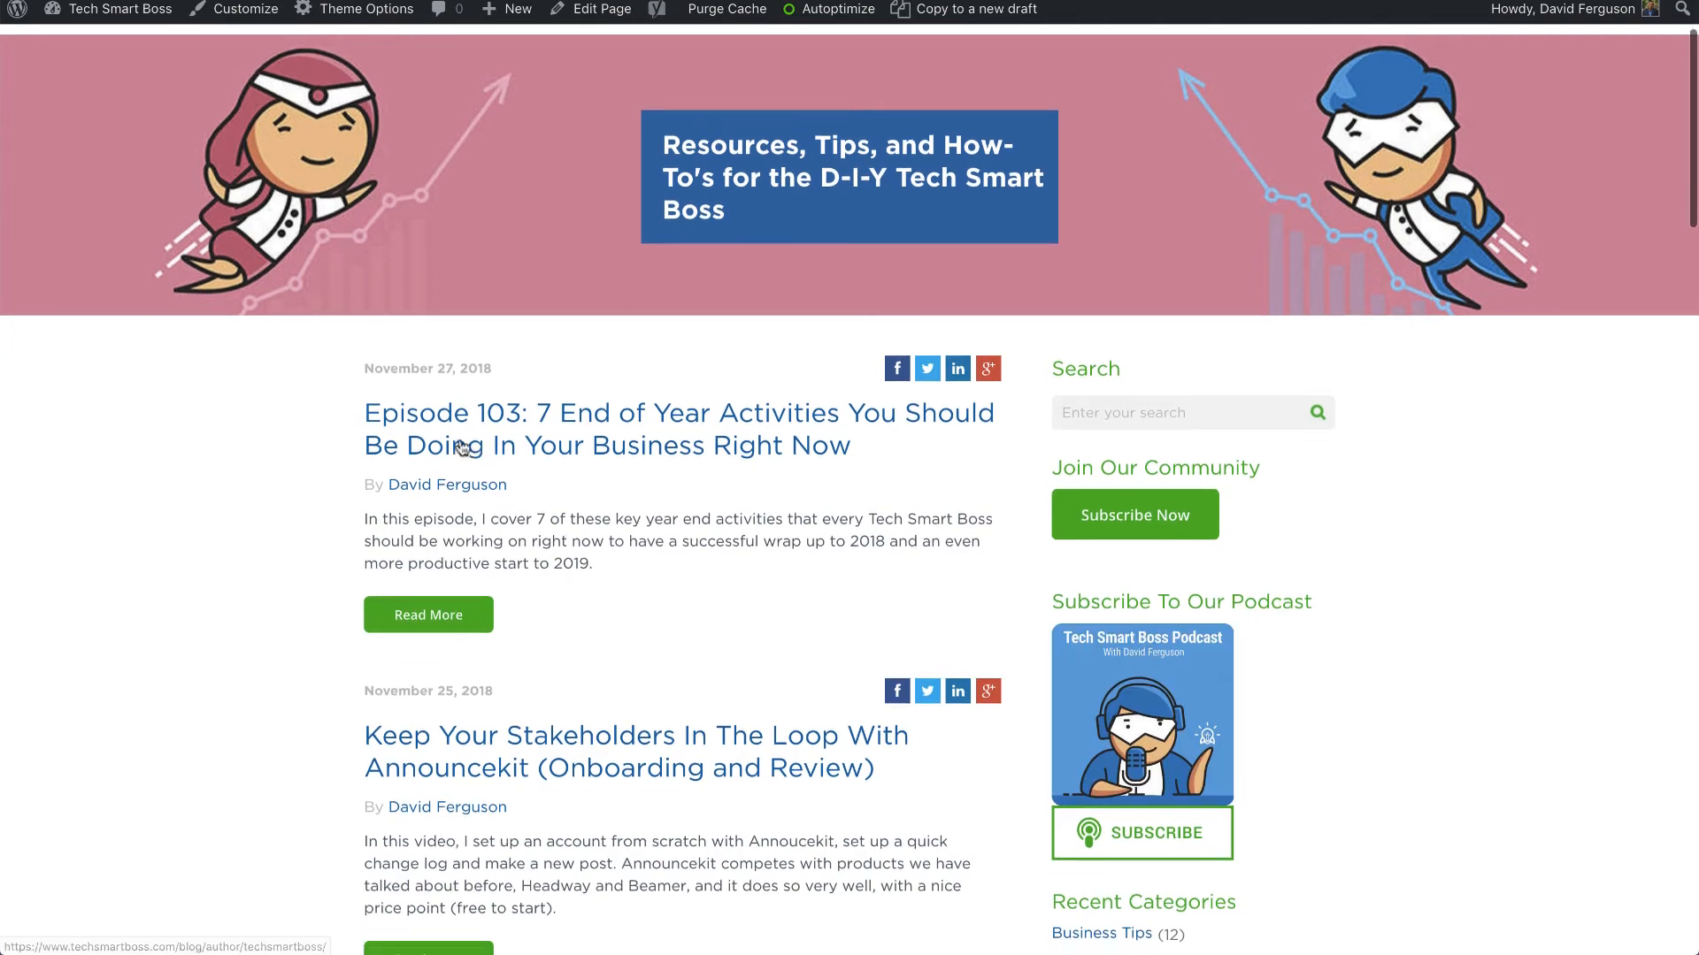
pyautogui.click(655, 427)
pyautogui.scroll(-4, 288, 651)
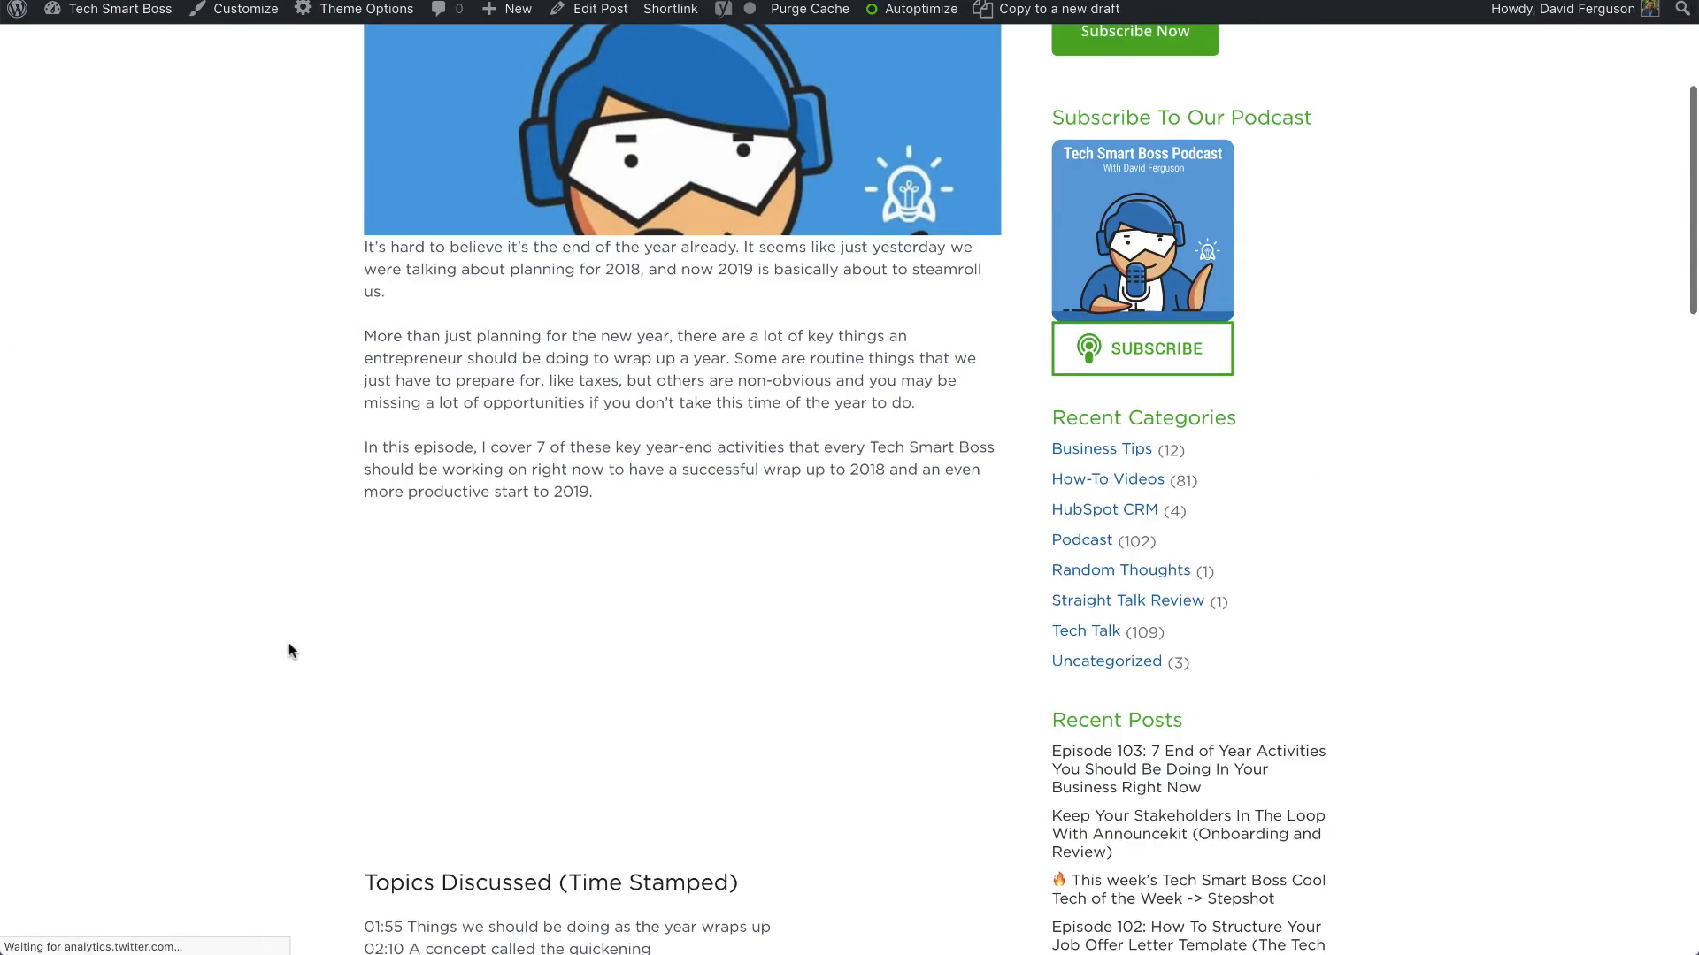
pyautogui.scroll(-3, 288, 651)
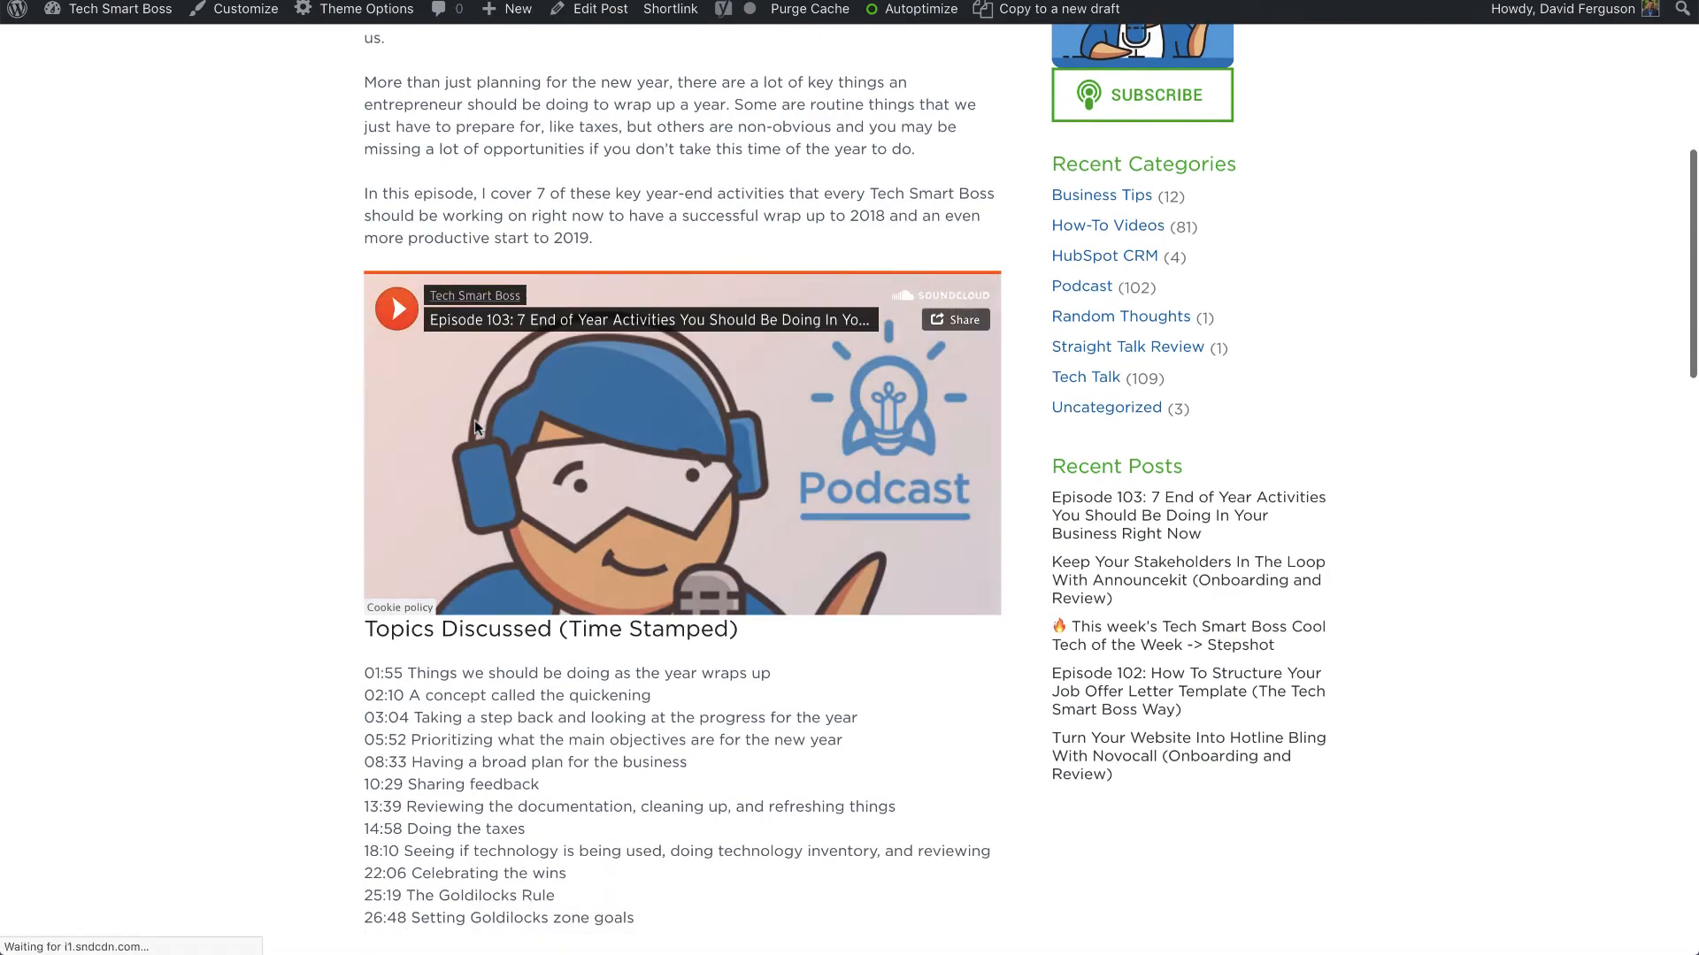
pyautogui.scroll(-1, 295, 685)
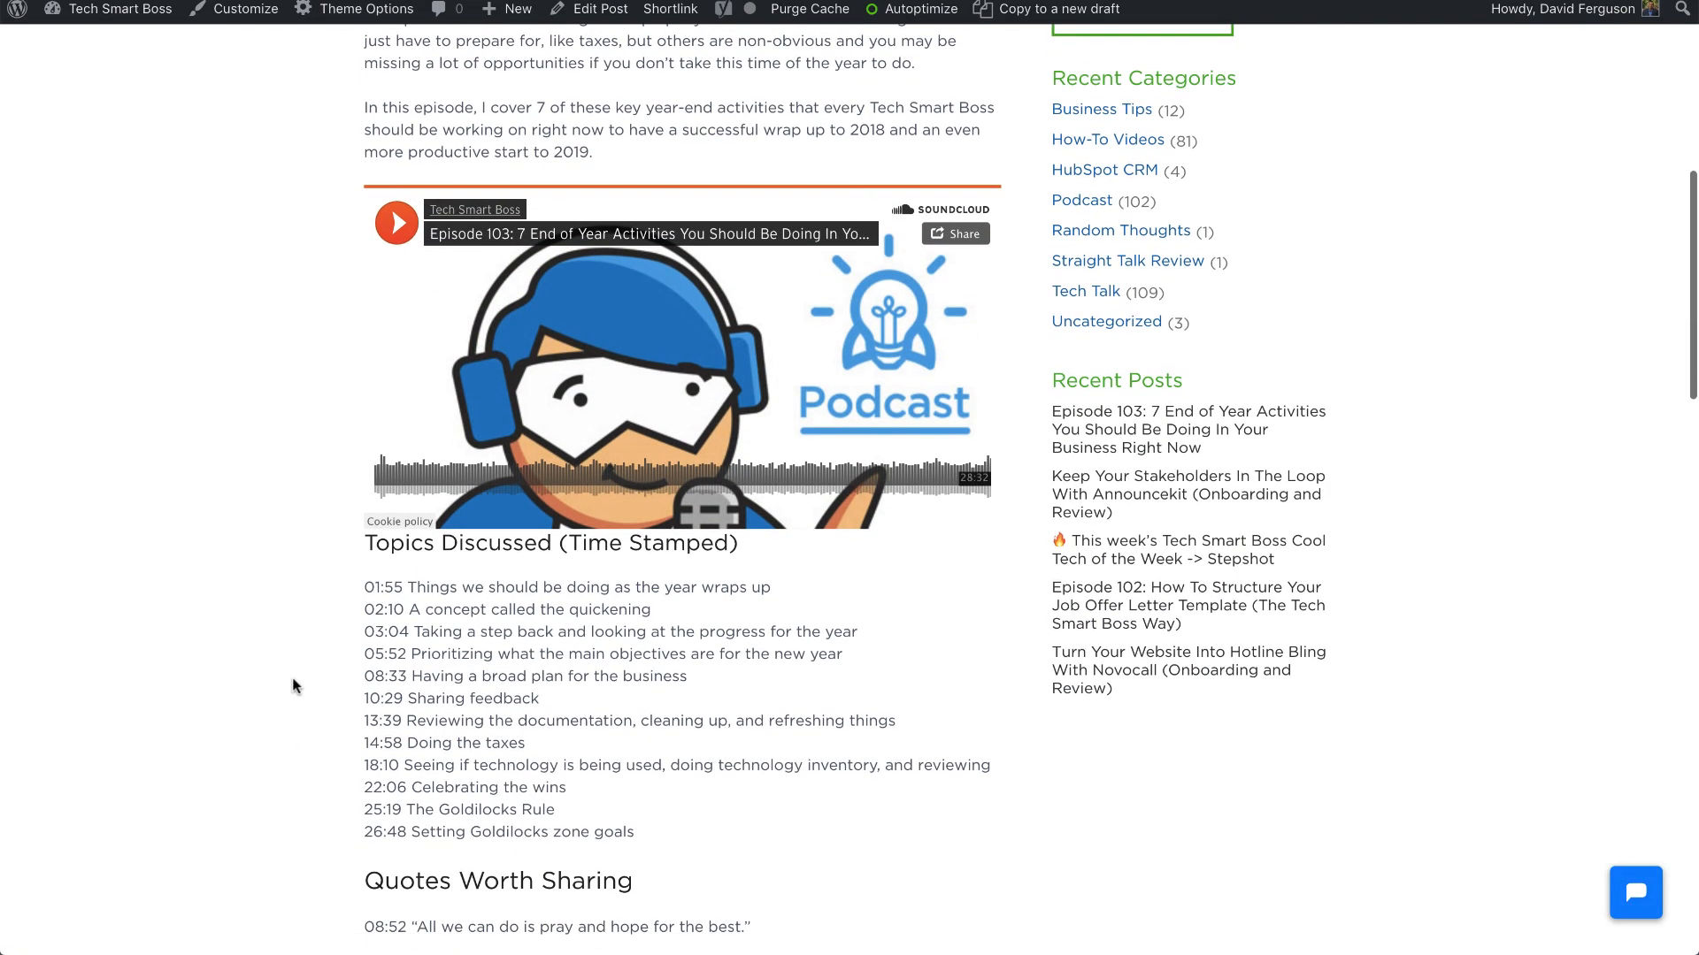
pyautogui.scroll(-9, 294, 686)
pyautogui.scroll(-5, 458, 572)
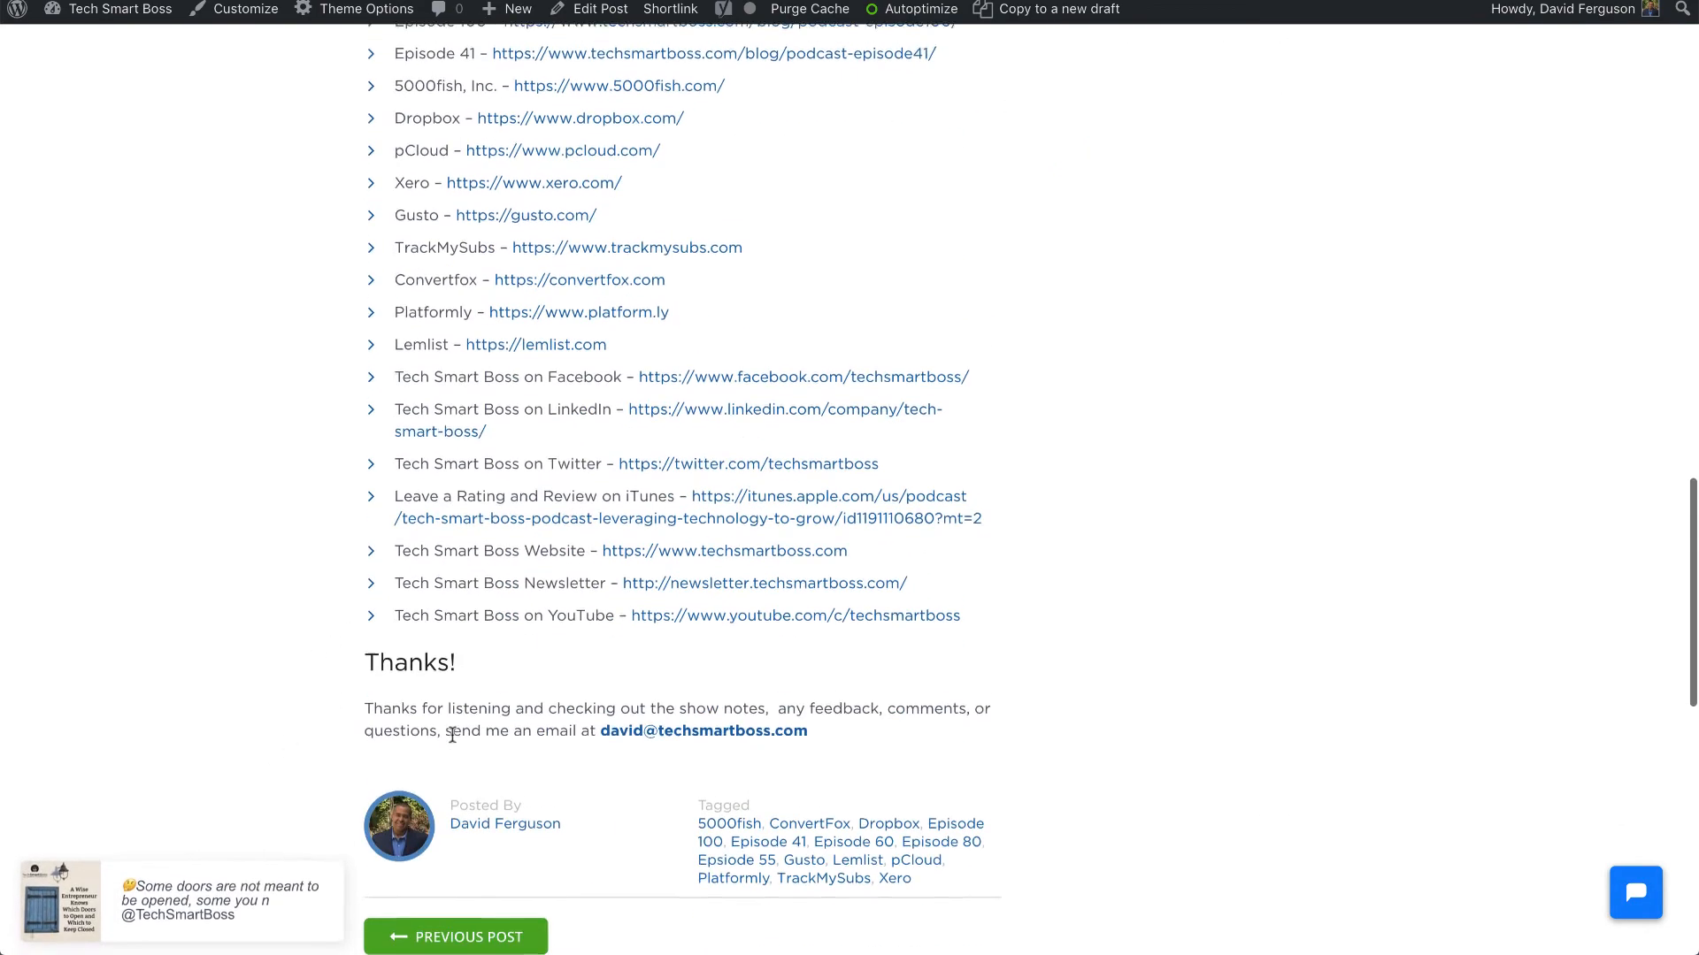
pyautogui.scroll(14, 558, 460)
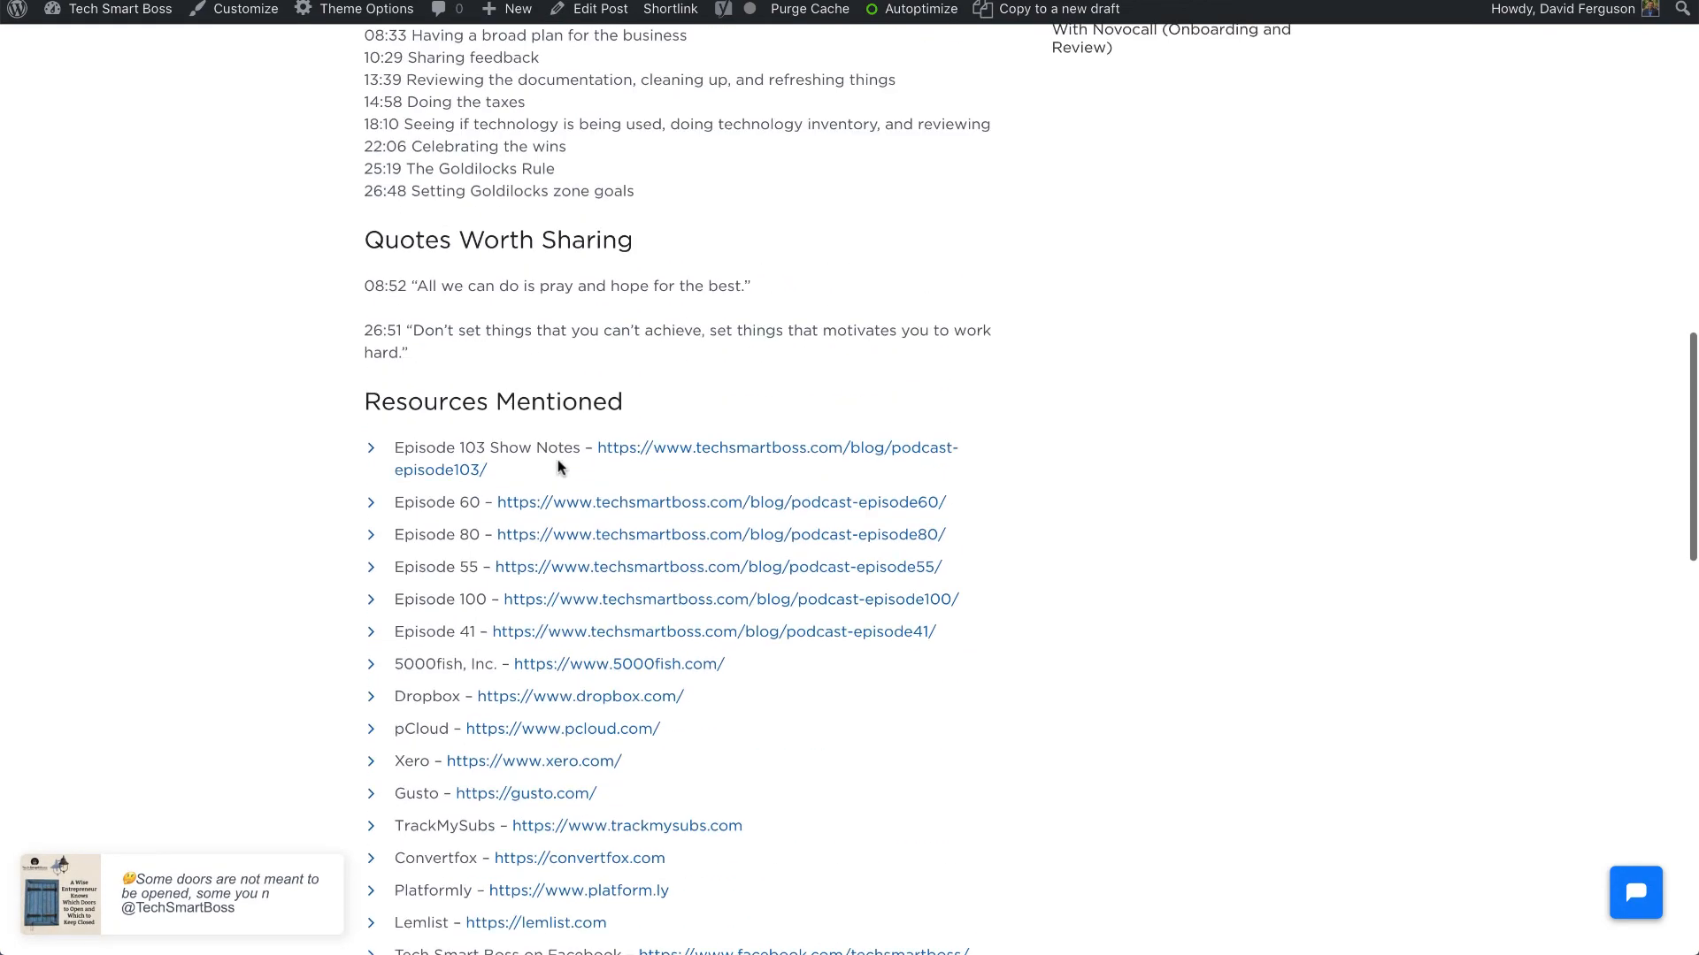
# Briefly play the embedded SoundCloud podcast, pause it, and scroll back up
pyautogui.click(557, 454)
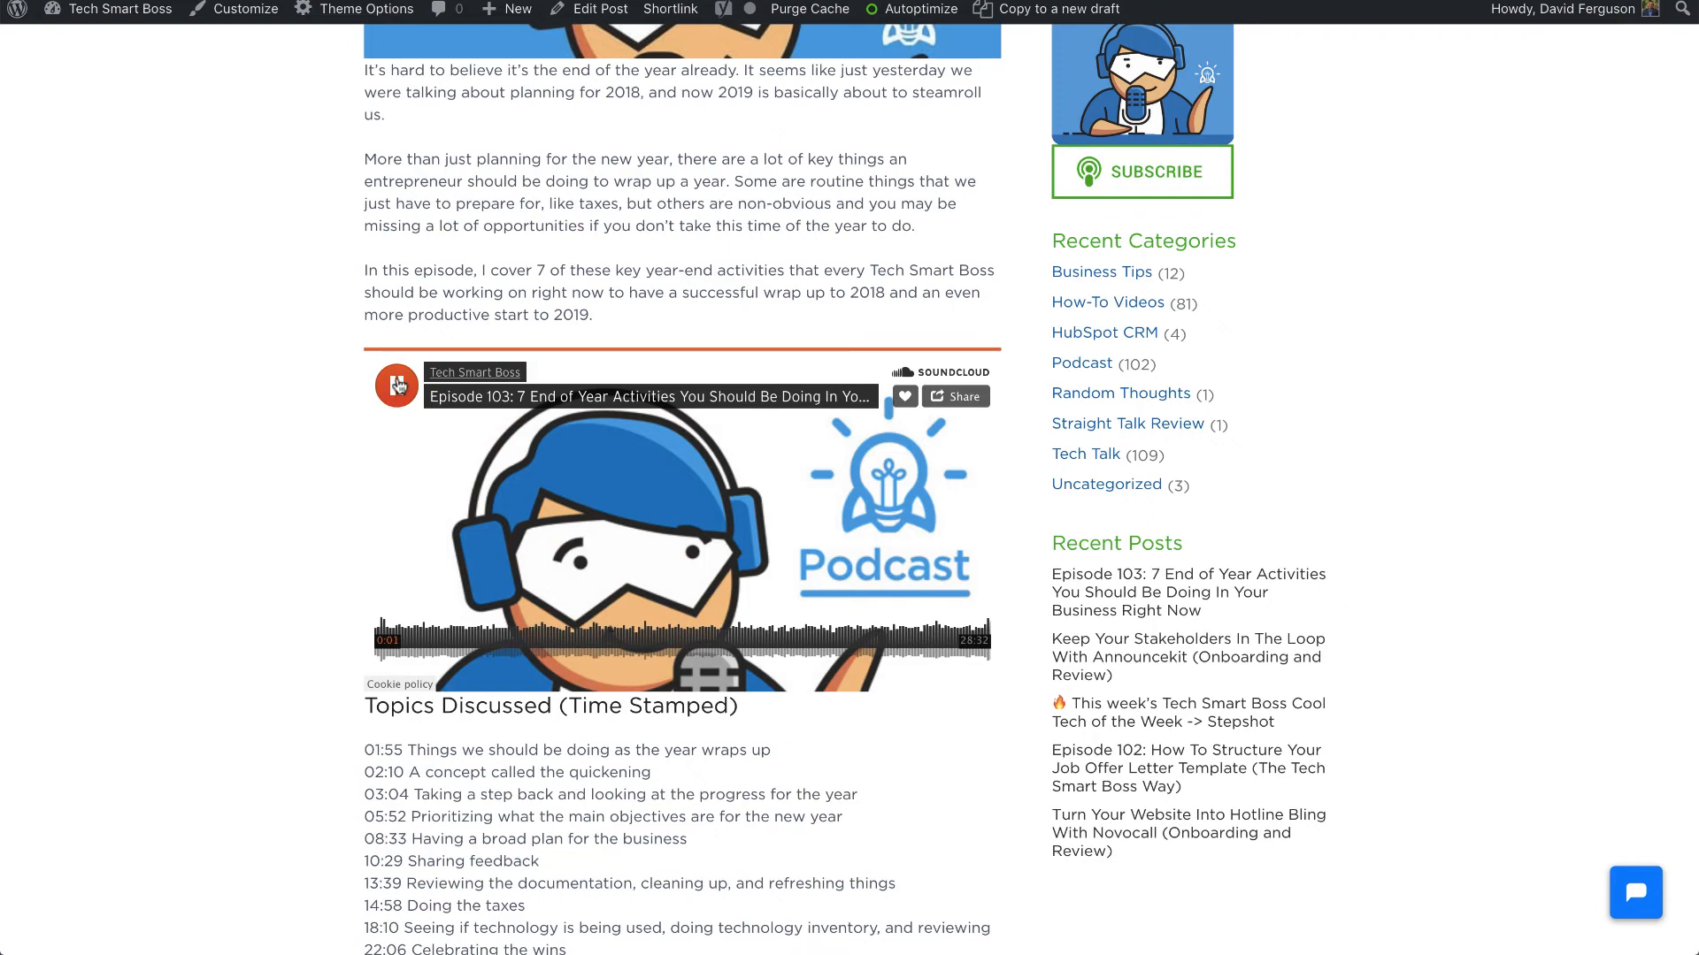
pyautogui.click(398, 386)
pyautogui.scroll(6, 398, 384)
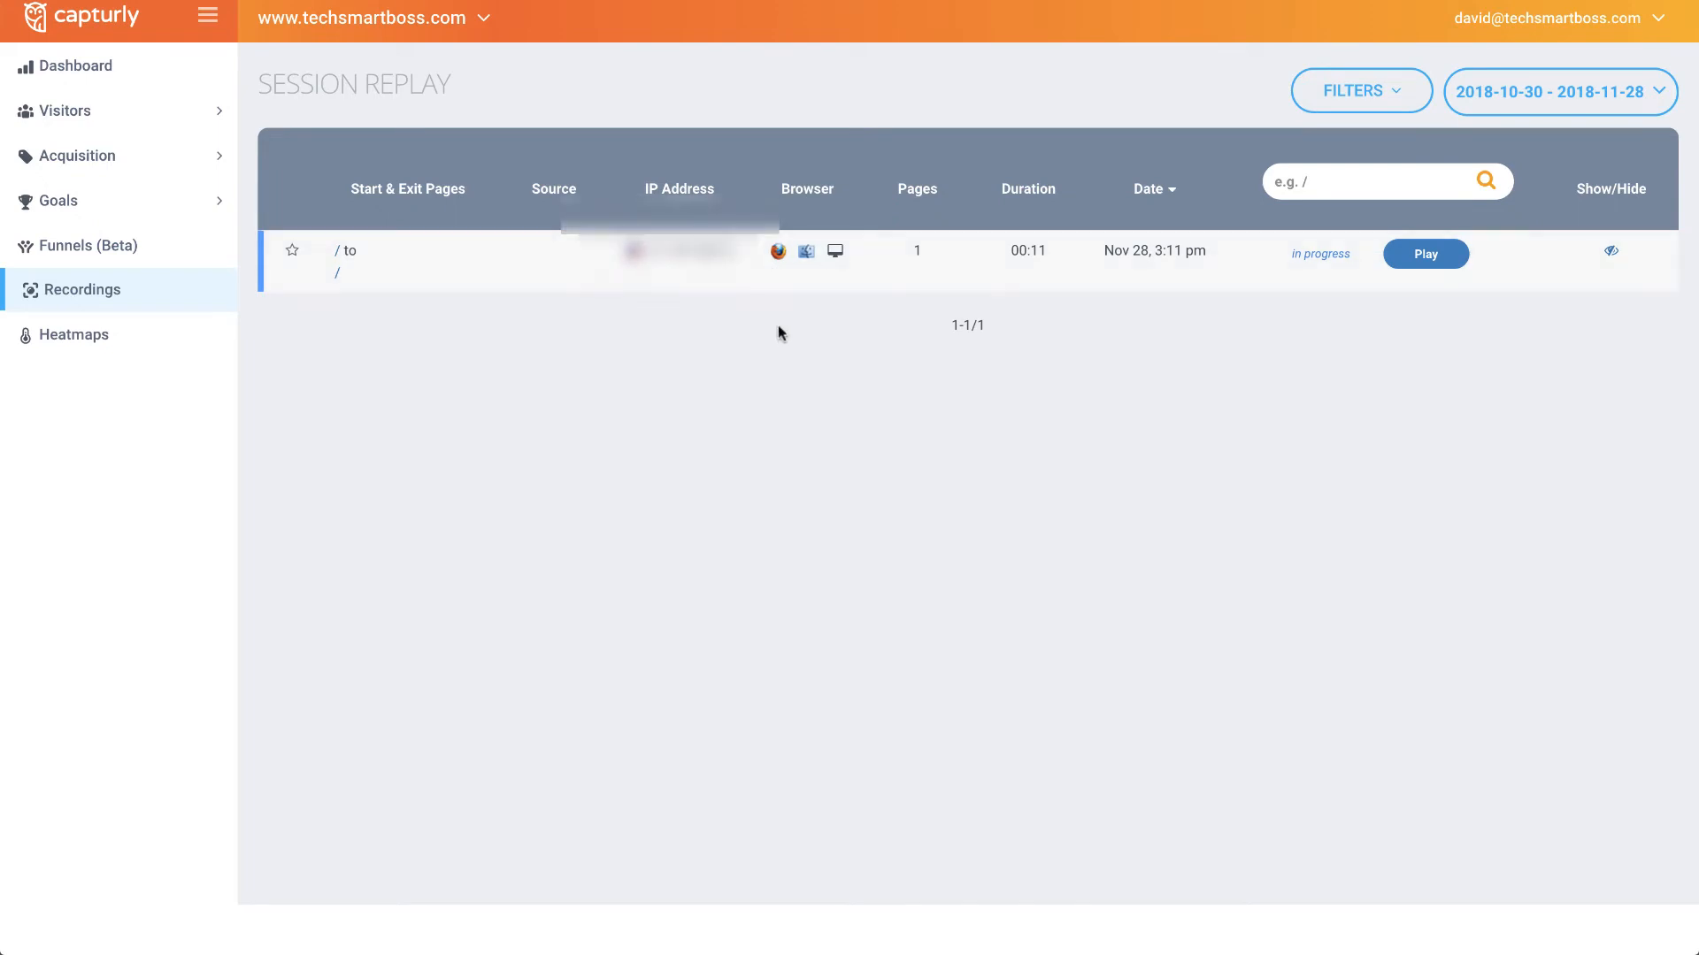
# Play the recorded Episode 103 visit through to 00:54, then close the replay
pyautogui.click(1423, 256)
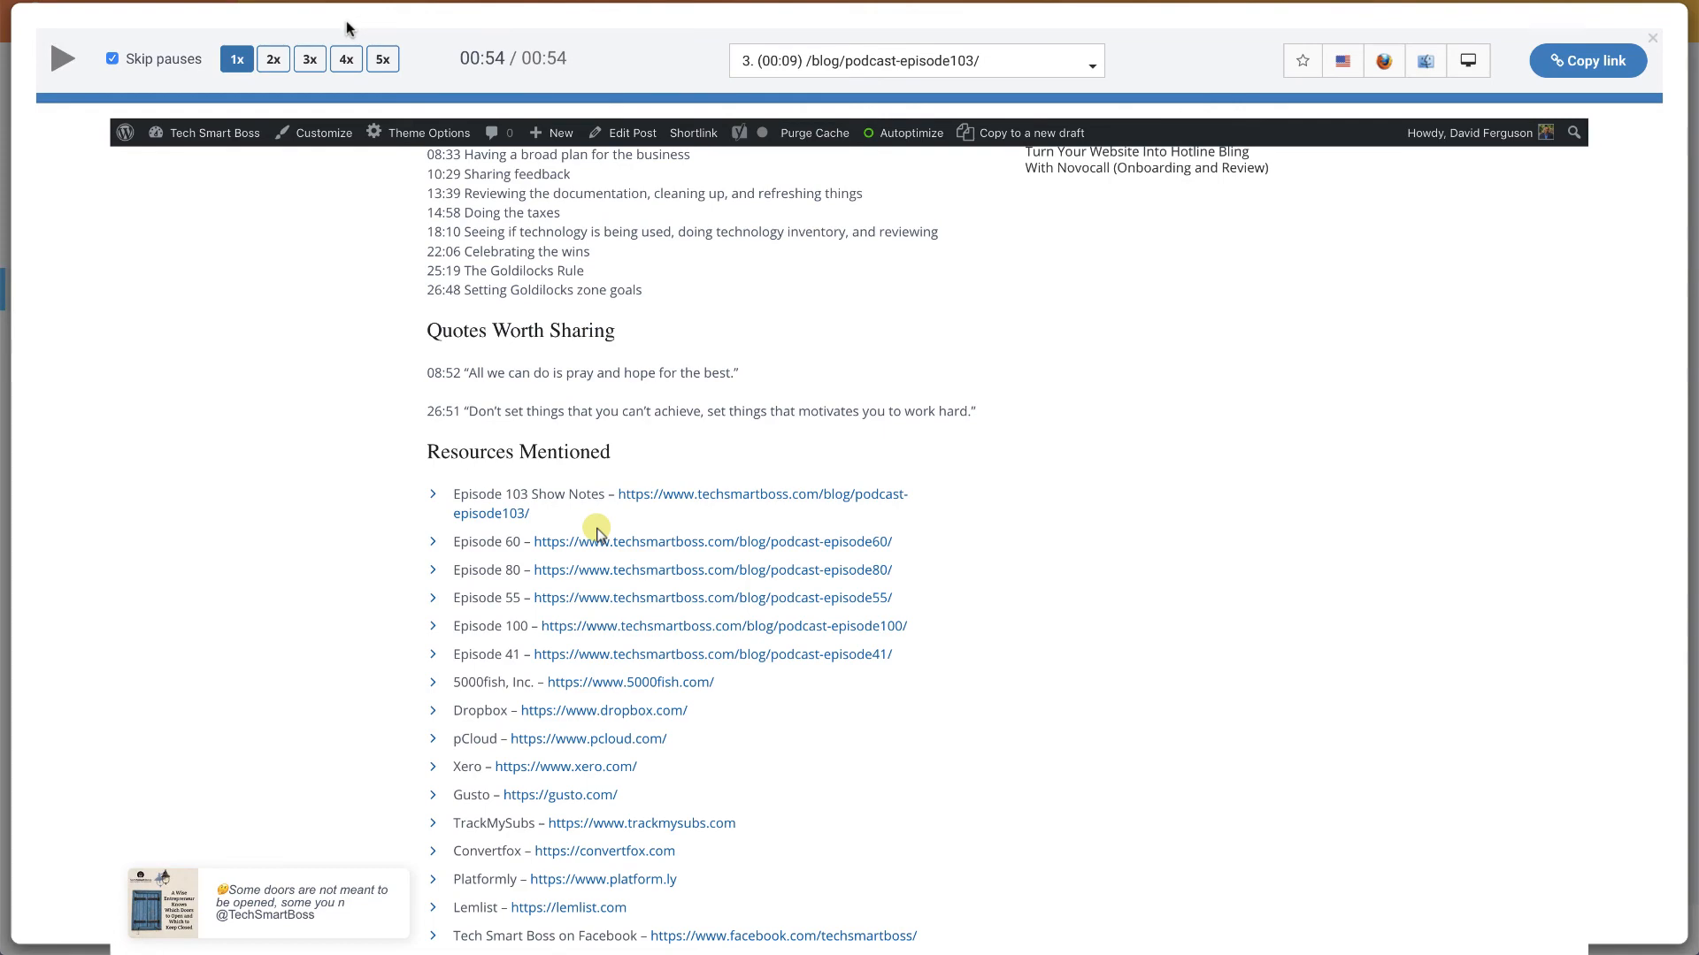
pyautogui.click(1653, 39)
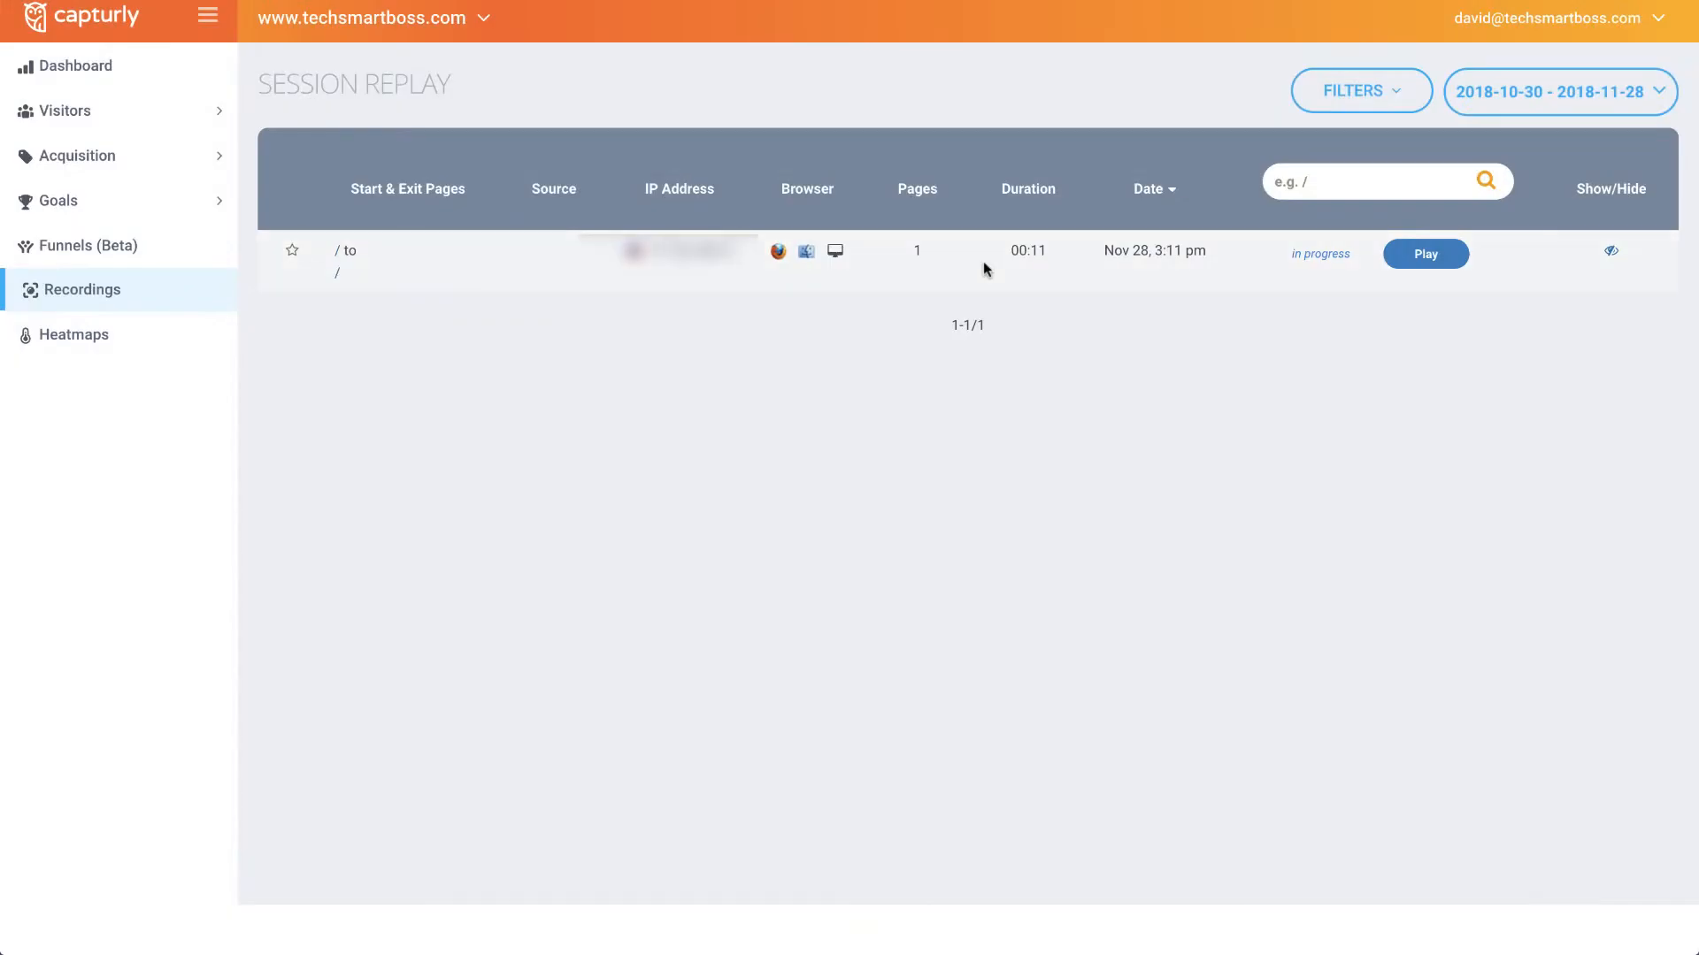
pyautogui.click(92, 344)
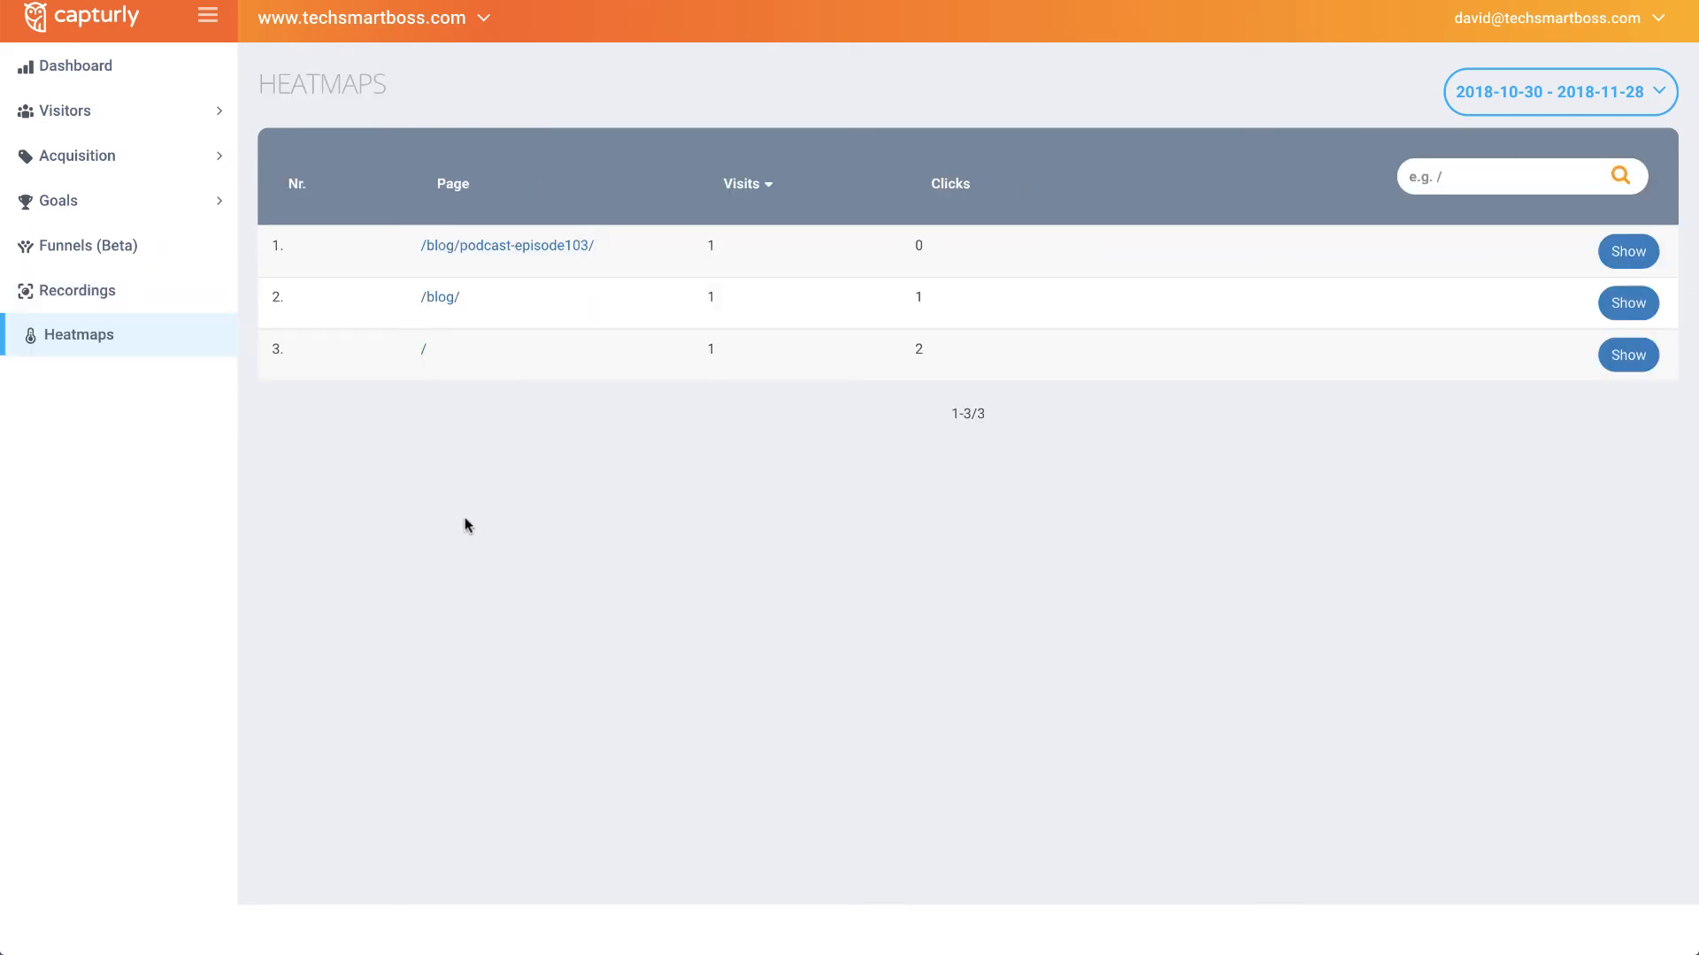
pyautogui.click(1630, 253)
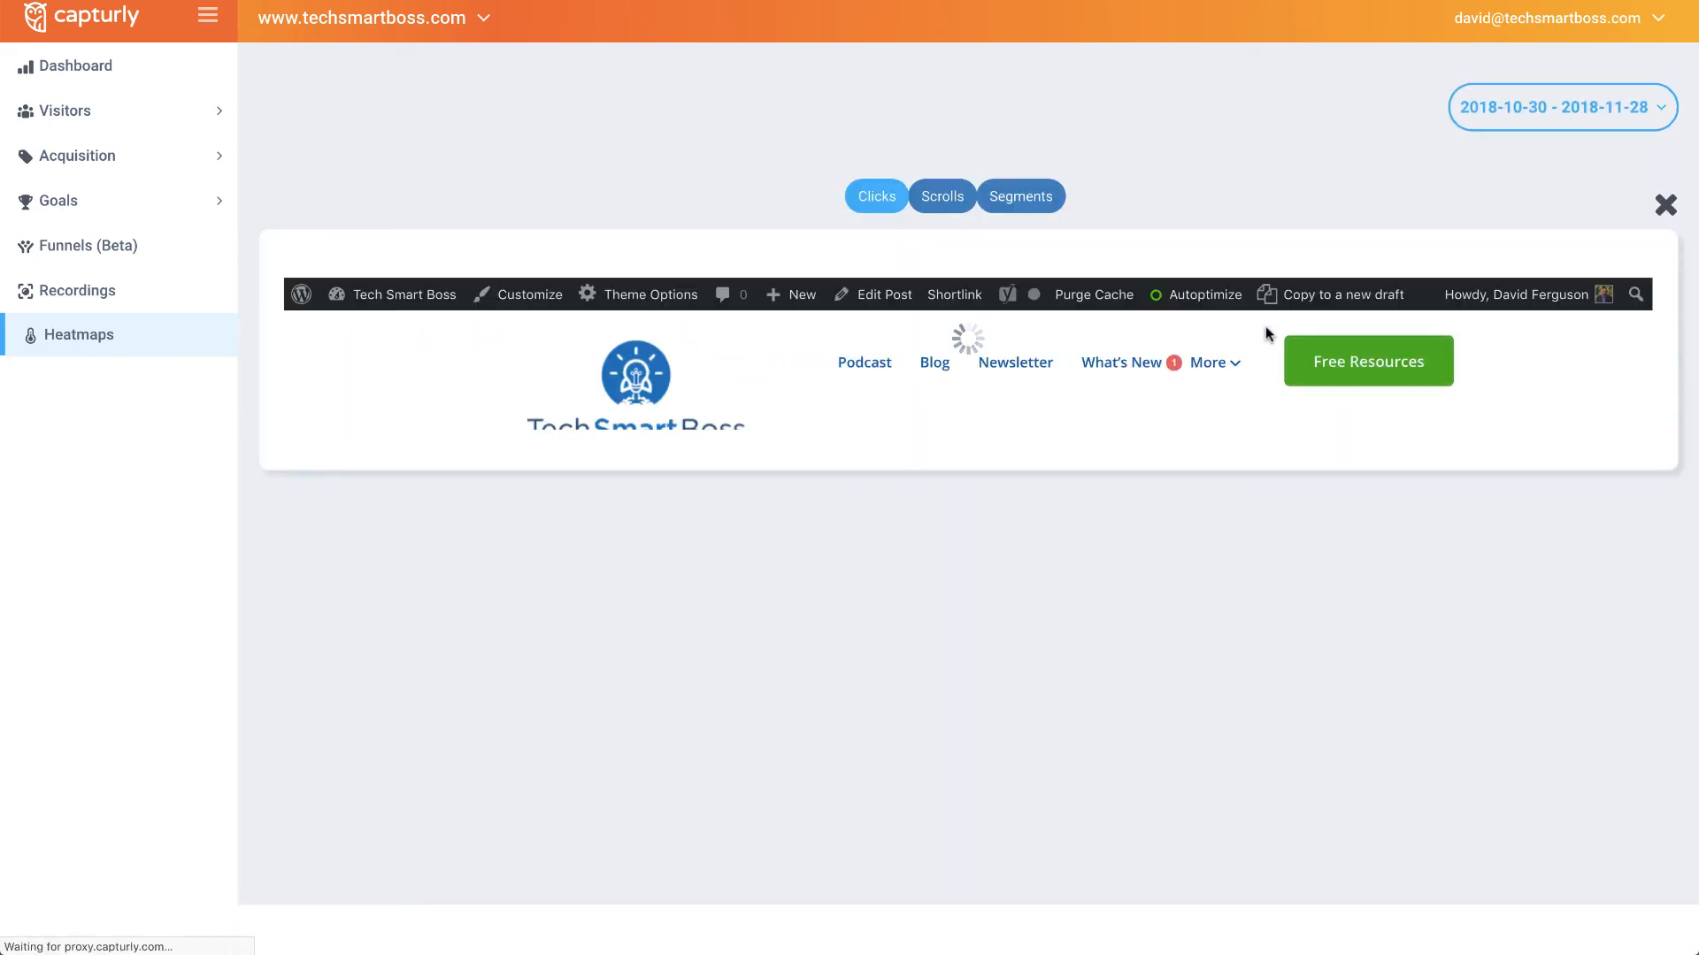
pyautogui.scroll(-2, 1214, 168)
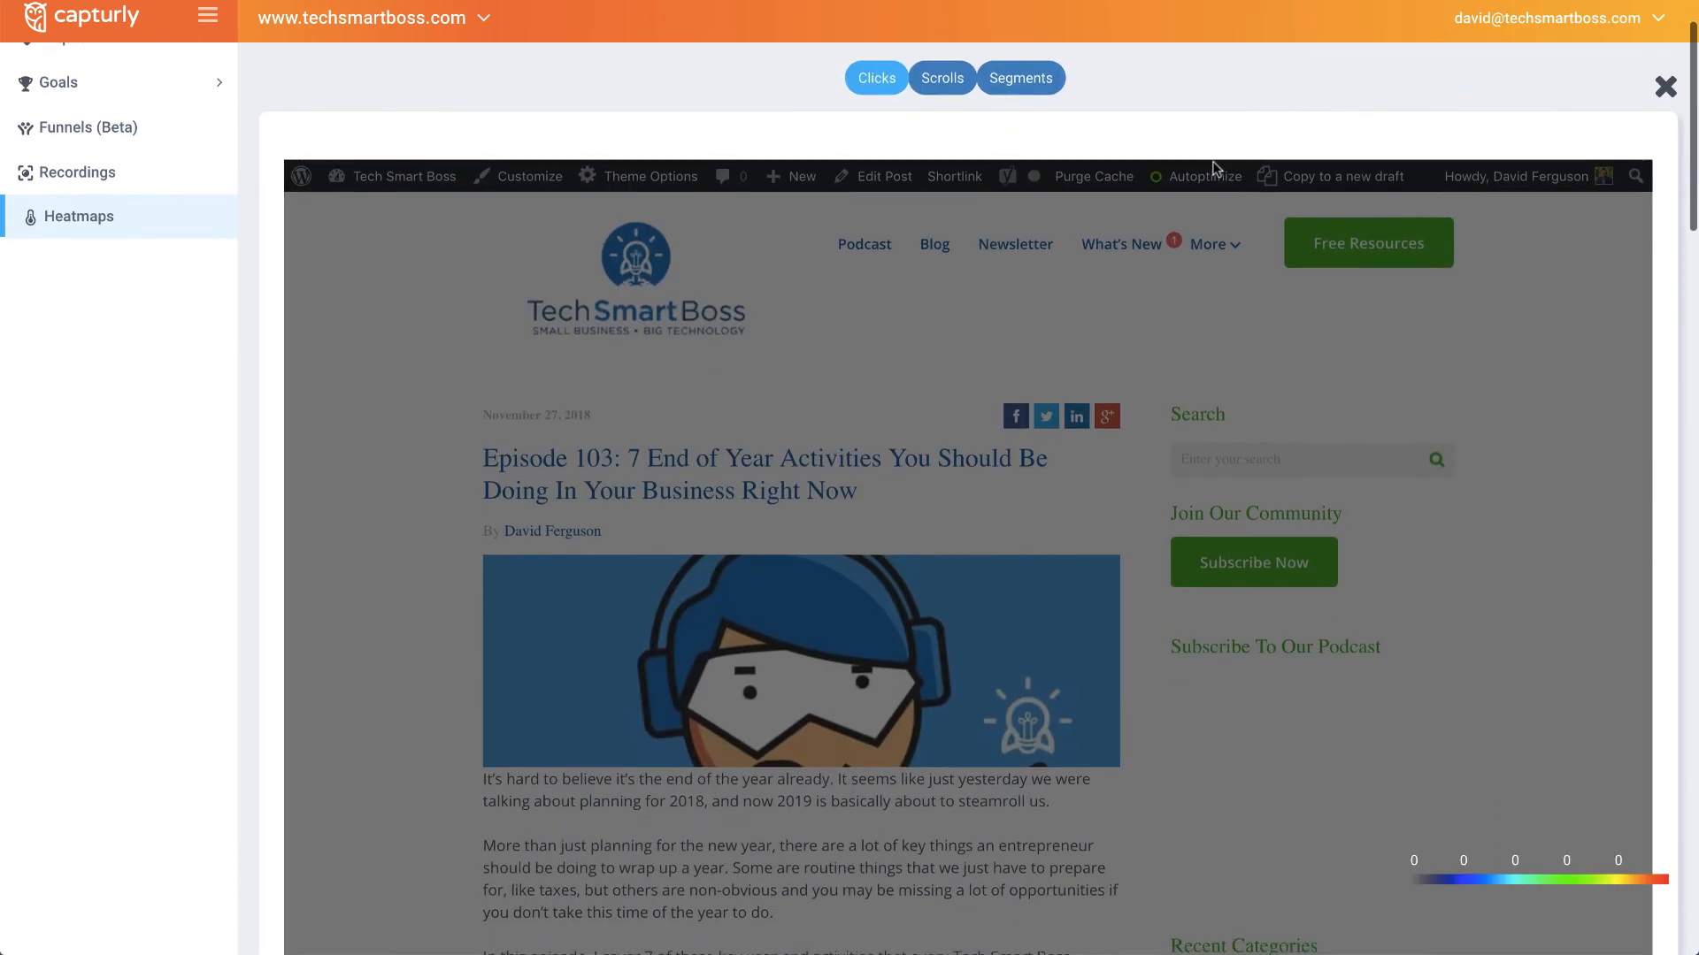
pyautogui.scroll(-10, 1195, 346)
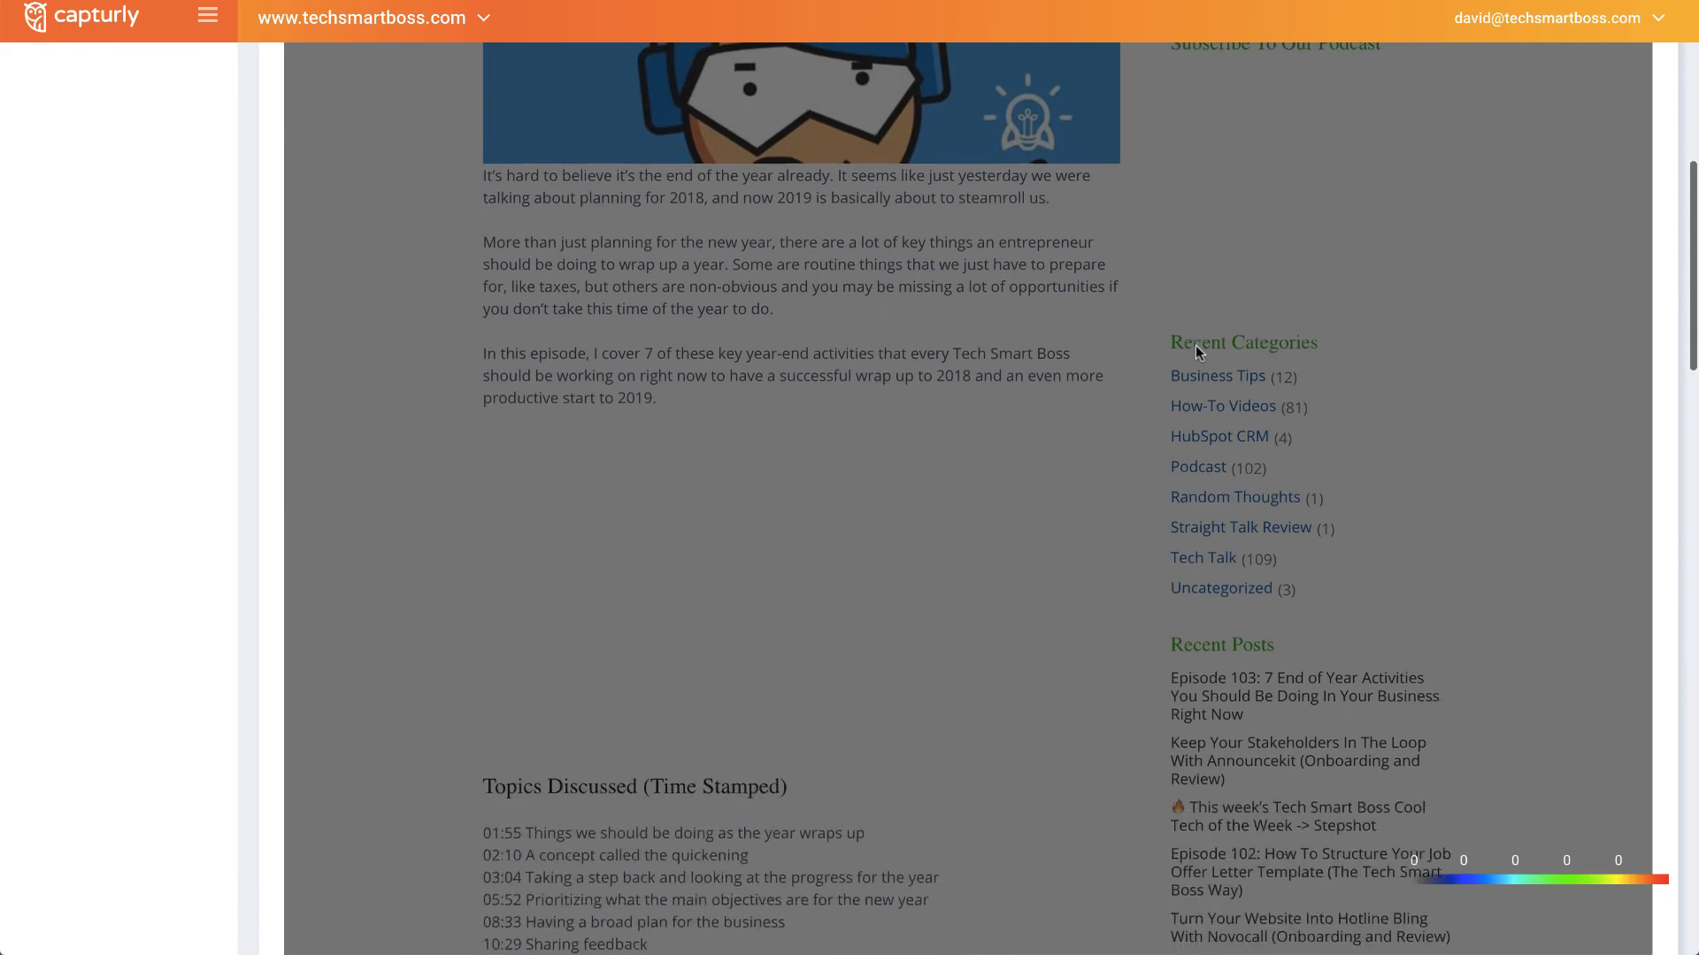
pyautogui.scroll(-20, 1196, 347)
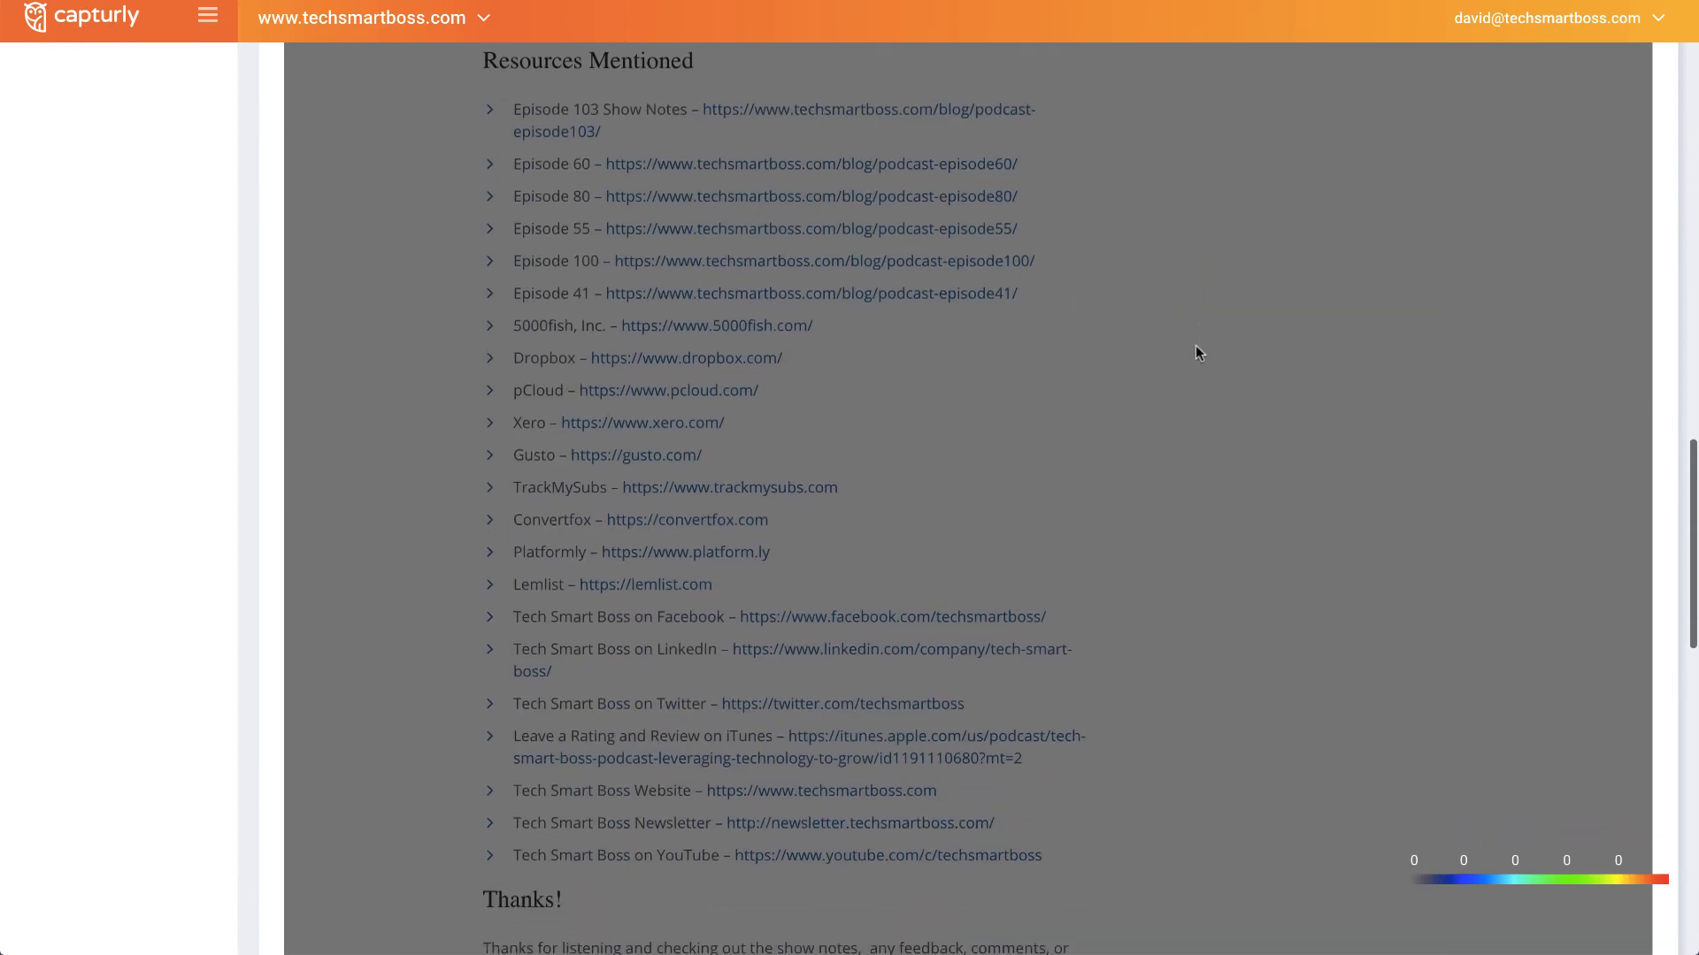
pyautogui.scroll(-2, 1195, 347)
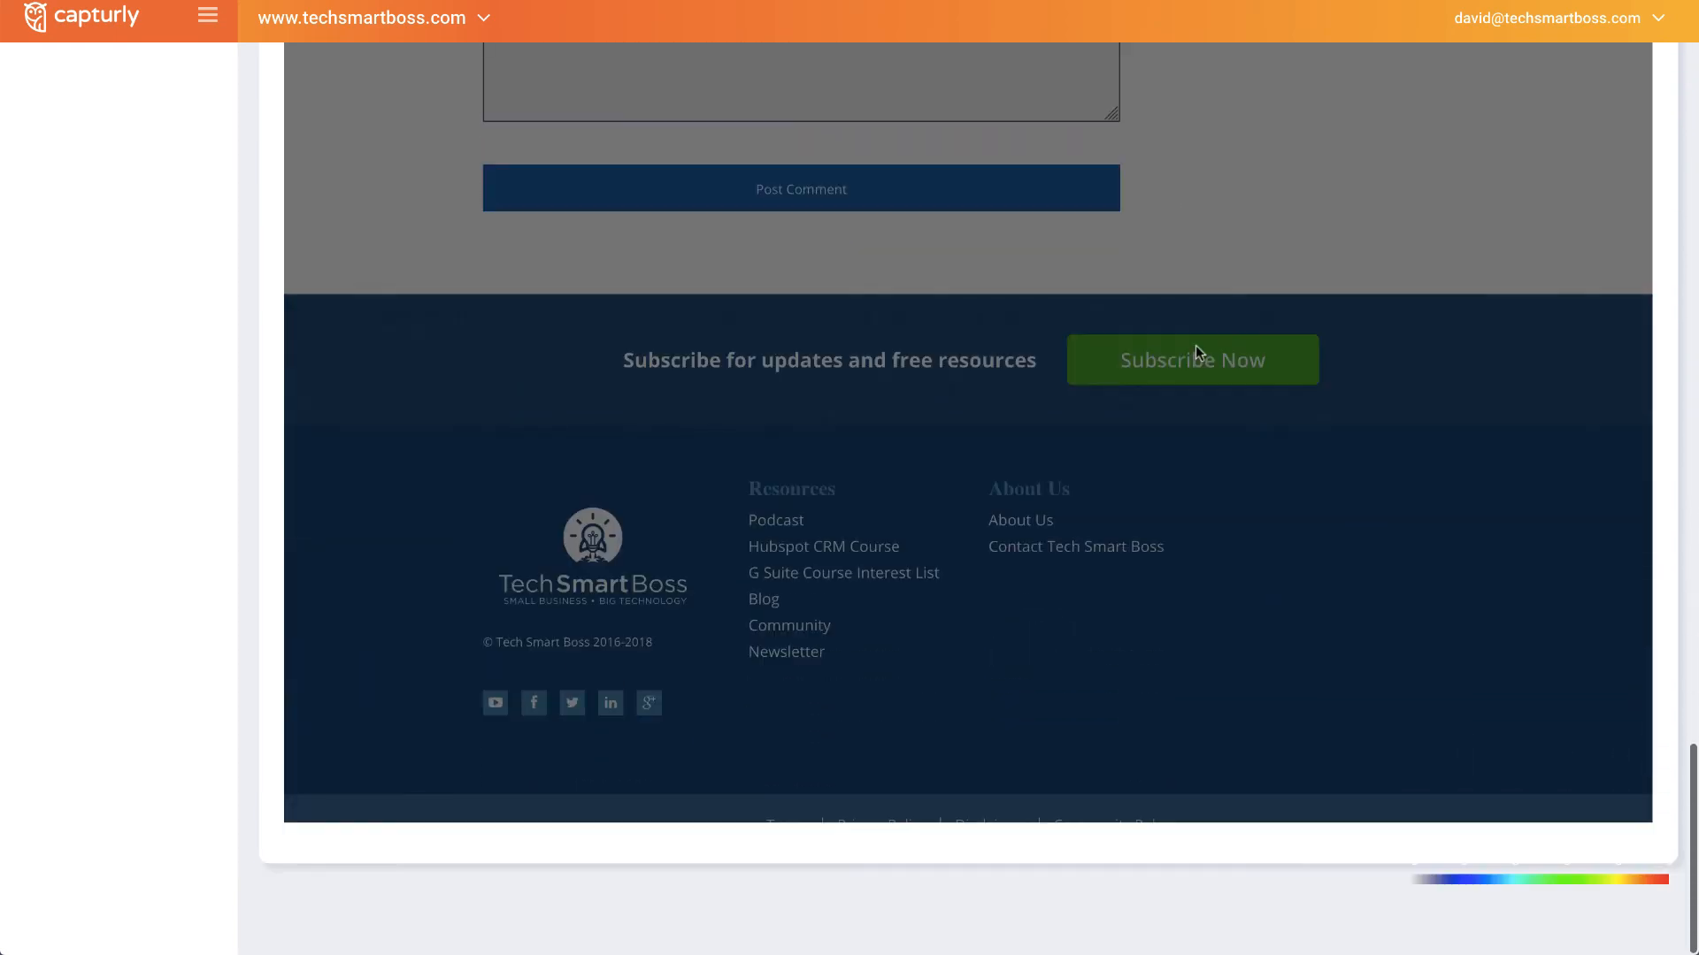
pyautogui.scroll(12, 1195, 347)
pyautogui.scroll(16, 1196, 352)
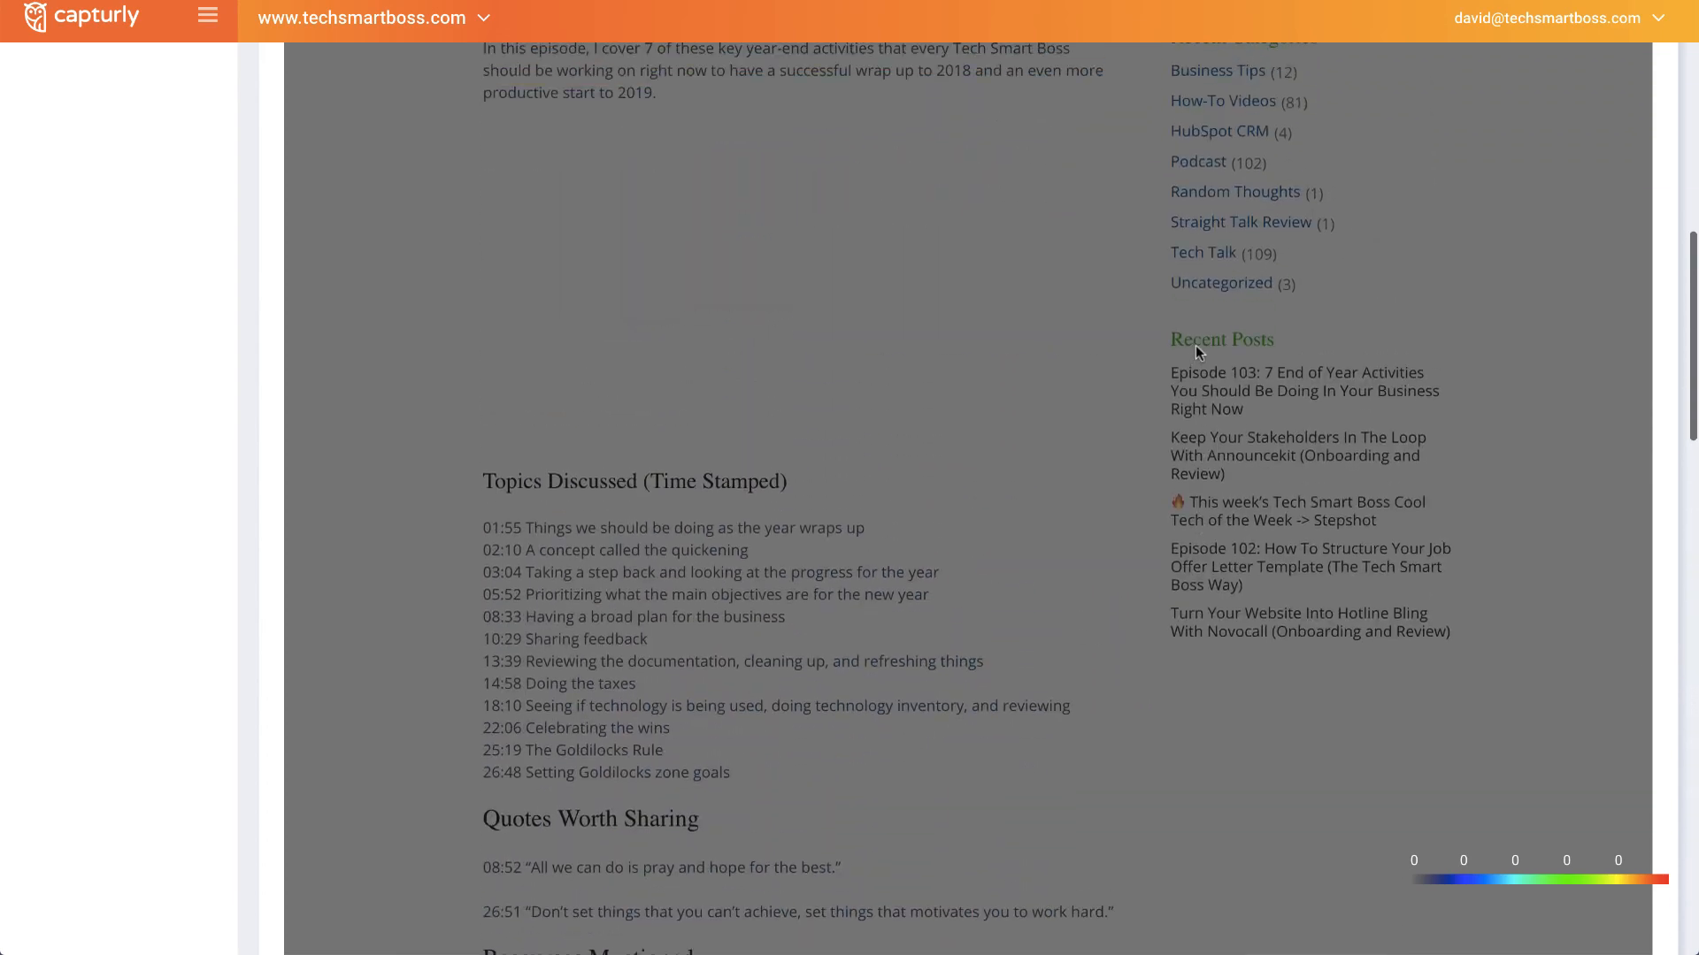
pyautogui.scroll(5, 1069, 527)
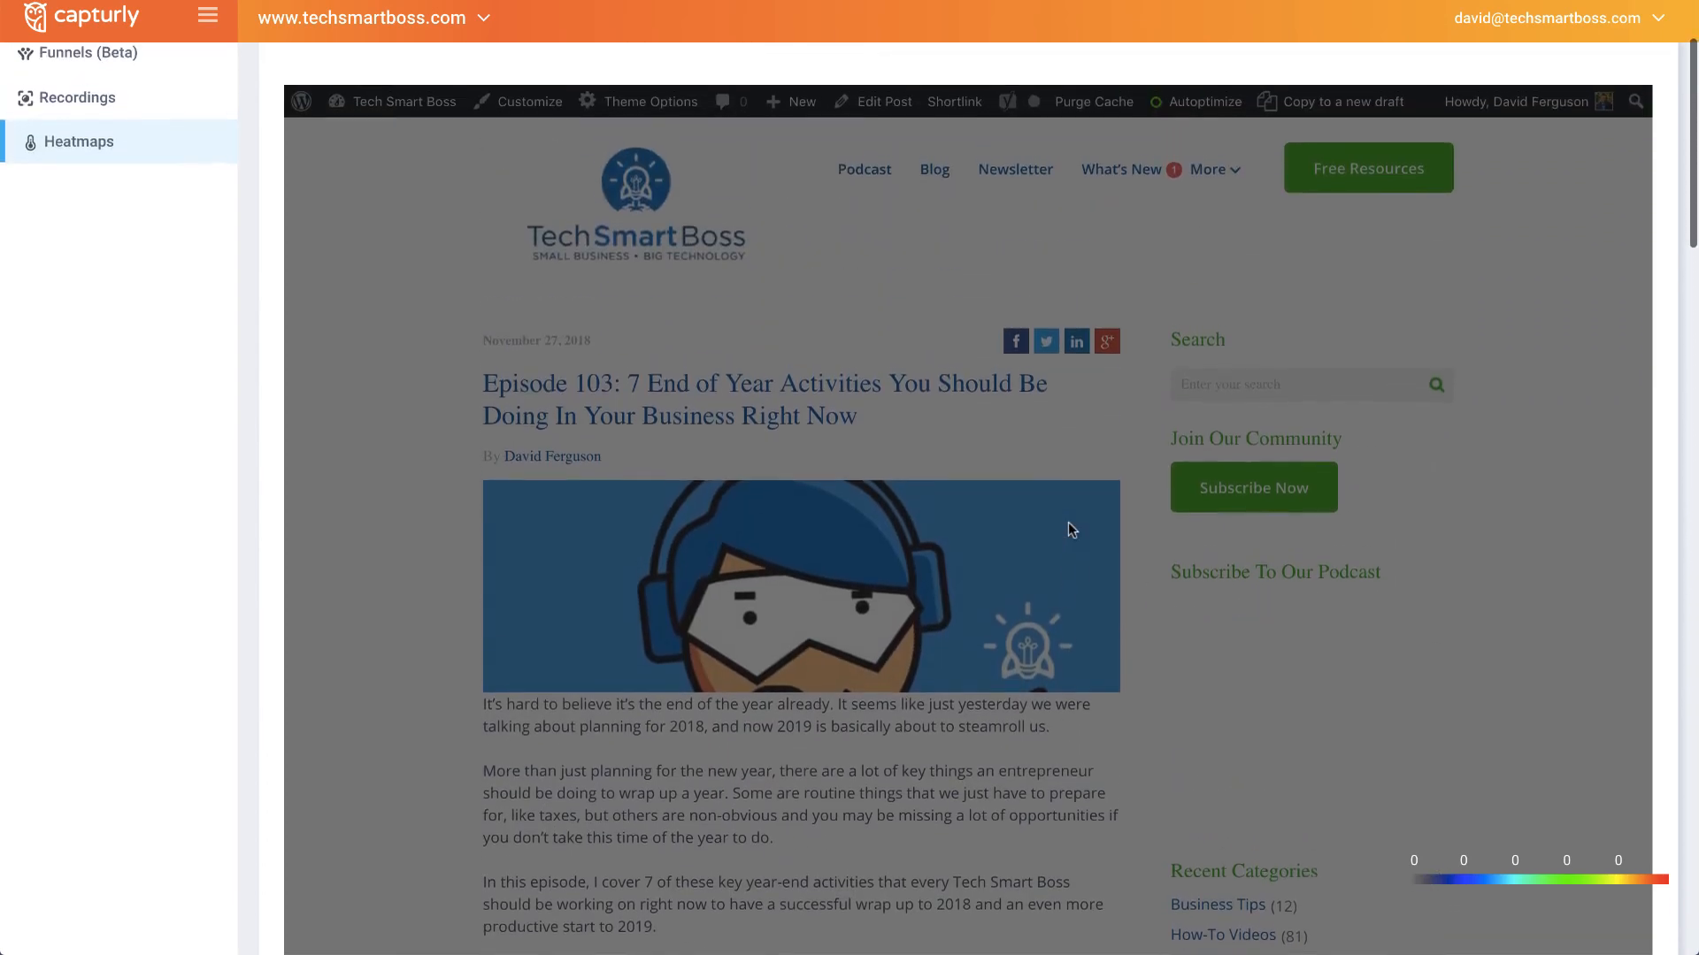
pyautogui.scroll(-6, 1069, 528)
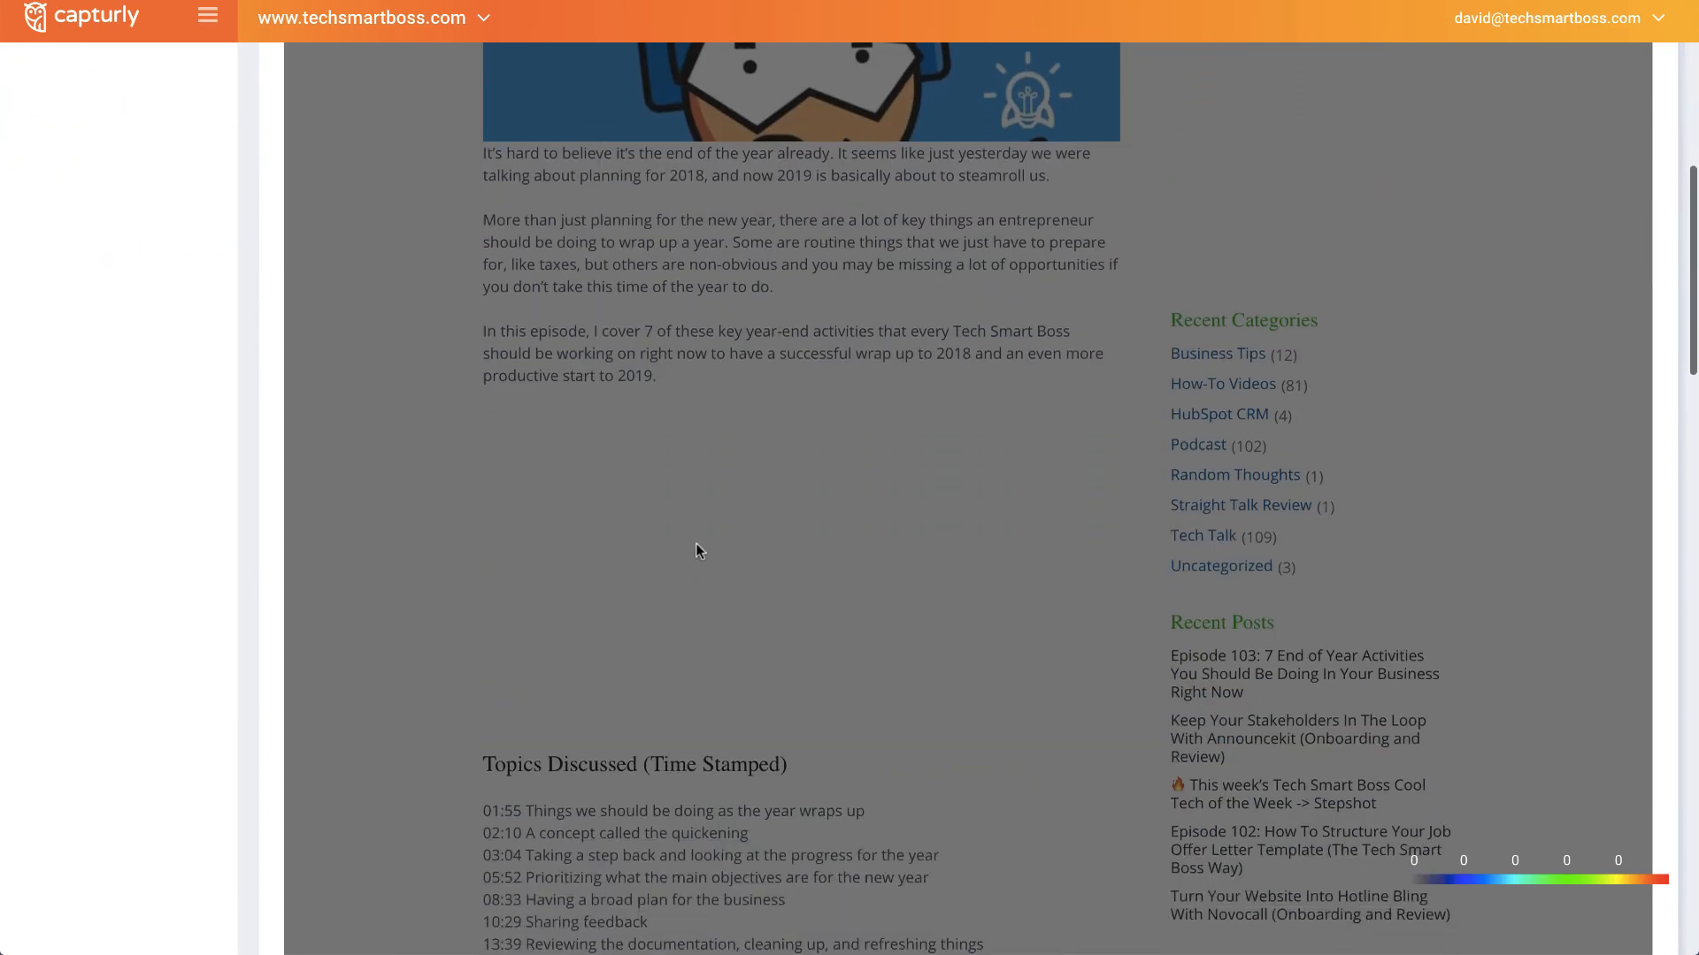
pyautogui.scroll(8, 696, 544)
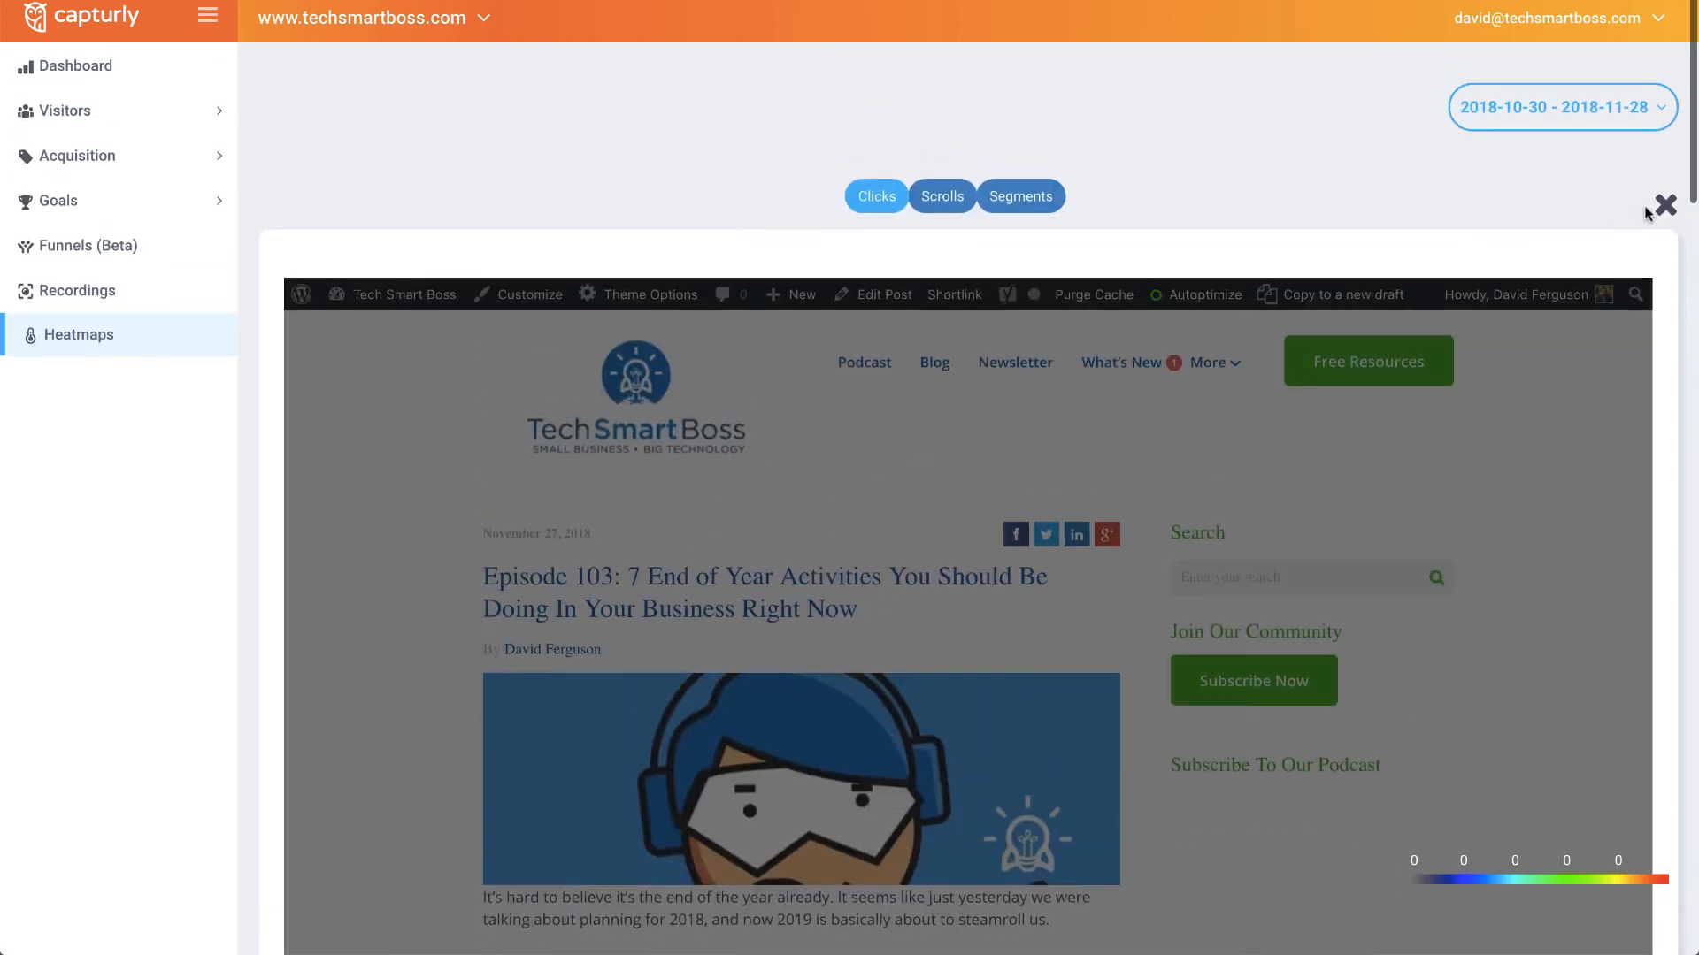
# Show the Episode 103 scroll-depth heatmap and scroll through it
pyautogui.click(943, 196)
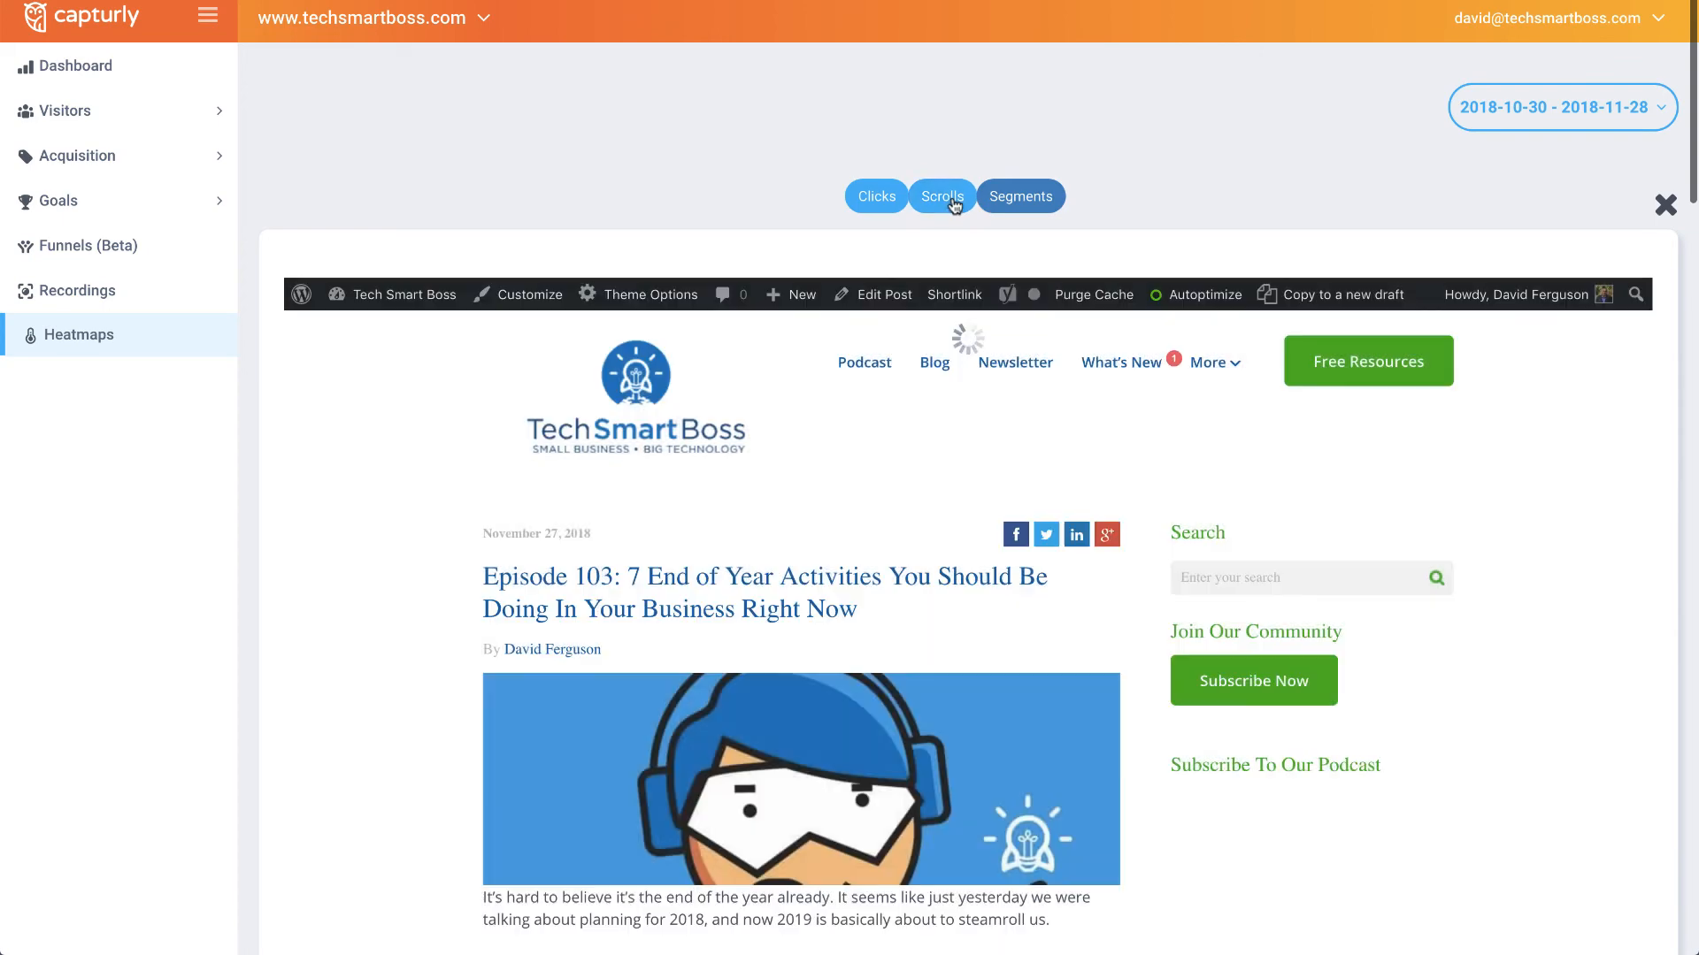
pyautogui.scroll(-2, 920, 535)
pyautogui.scroll(-5, 920, 536)
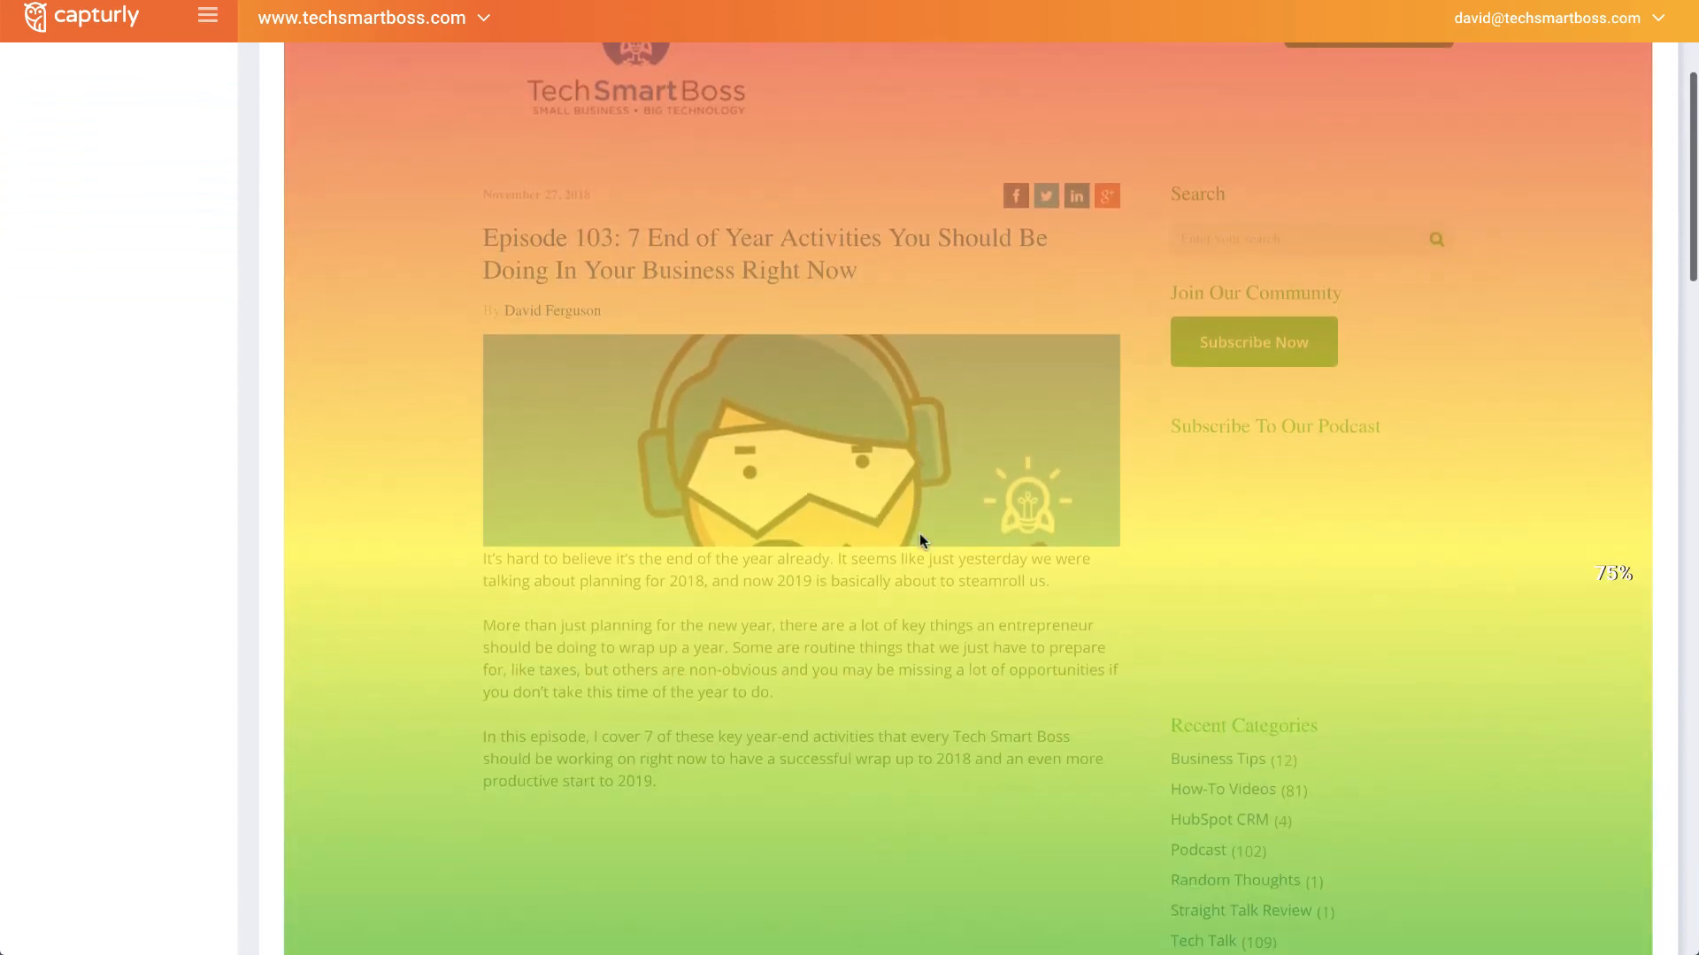
pyautogui.scroll(-10, 1564, 398)
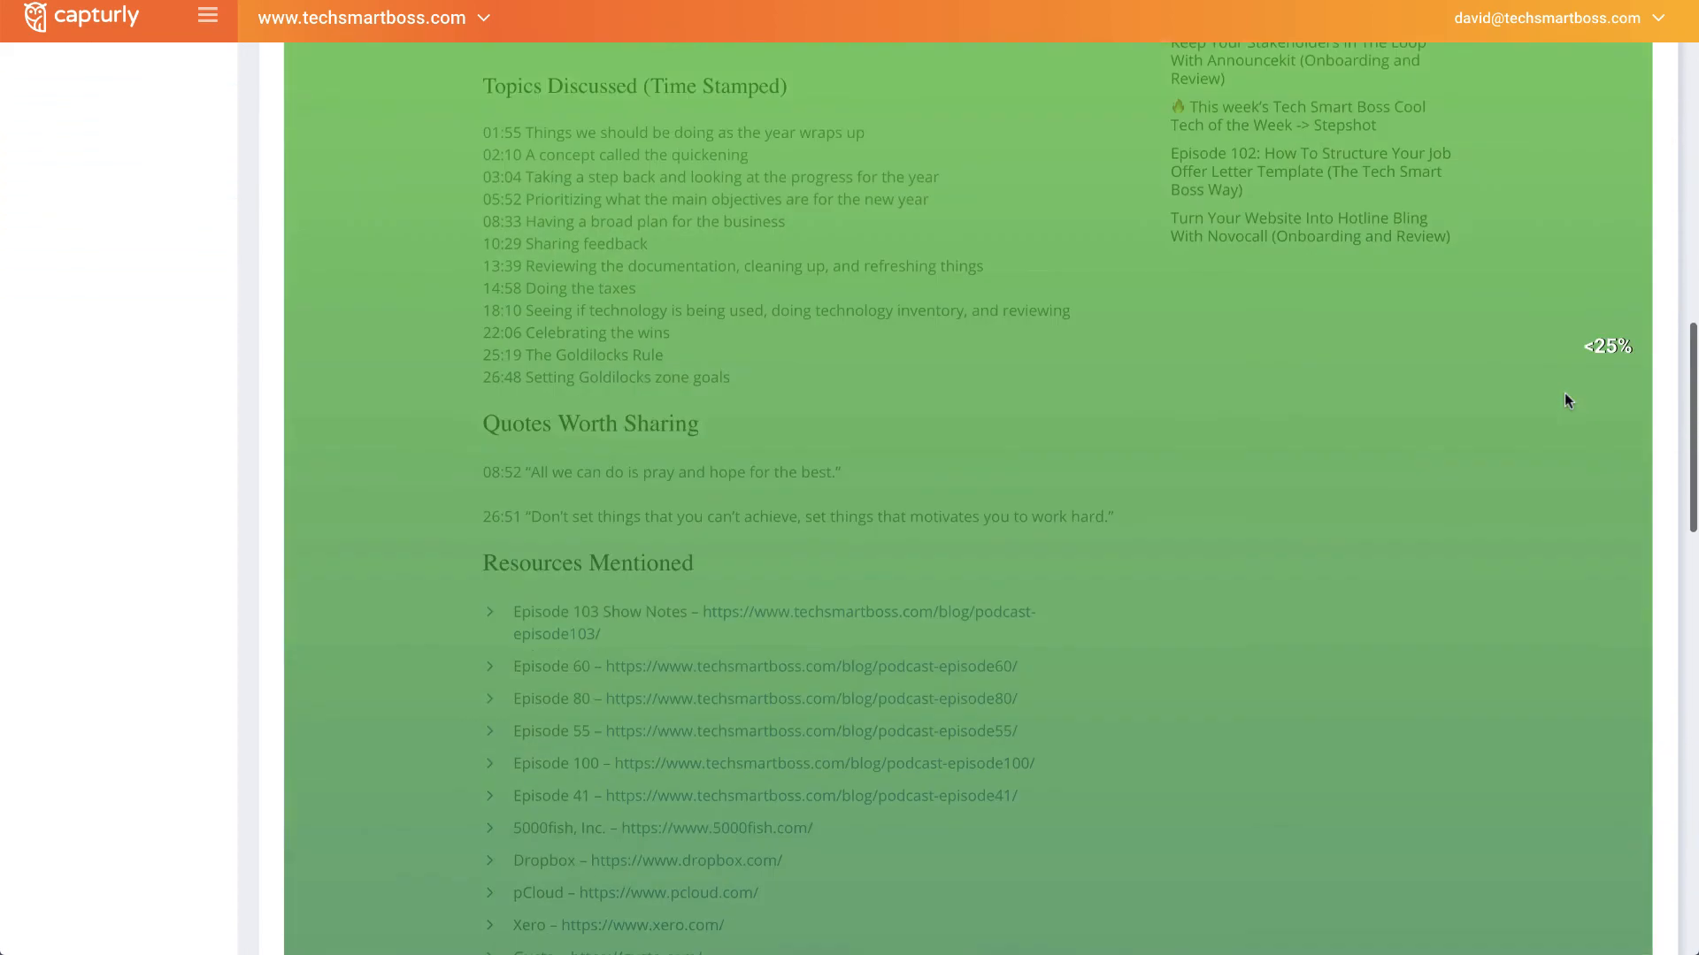
pyautogui.scroll(17, 1564, 398)
# Open the Segments breakdown, keep Referrer as the segment type, and close it
pyautogui.click(1026, 196)
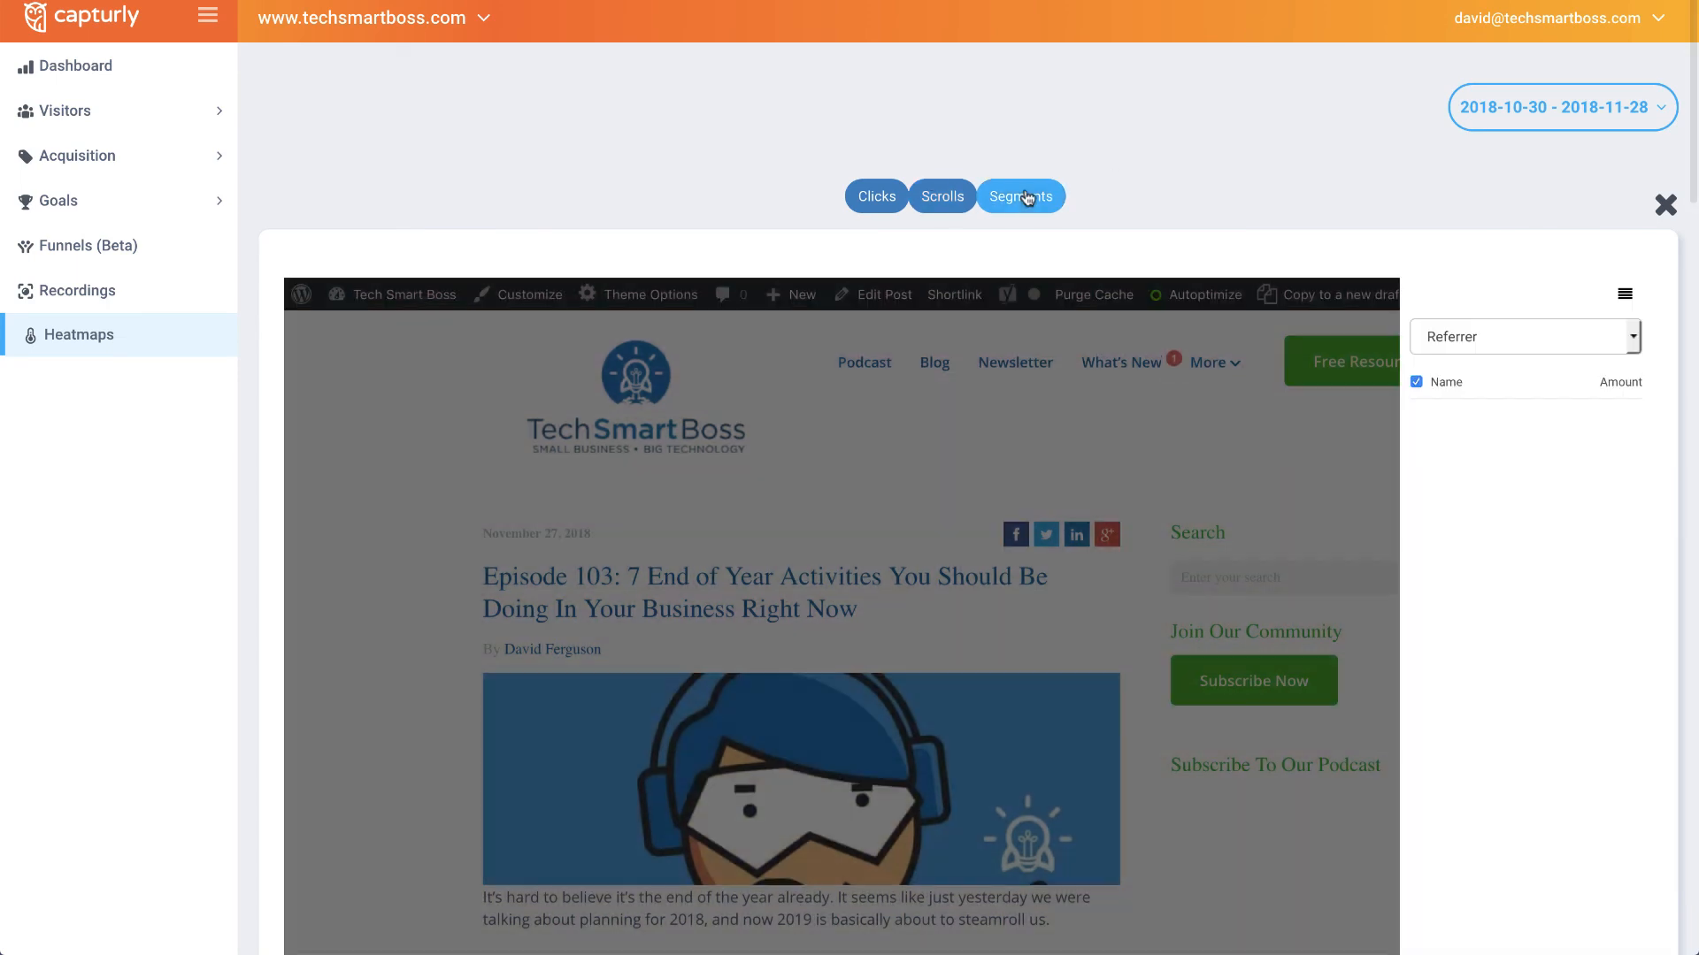
pyautogui.click(1632, 341)
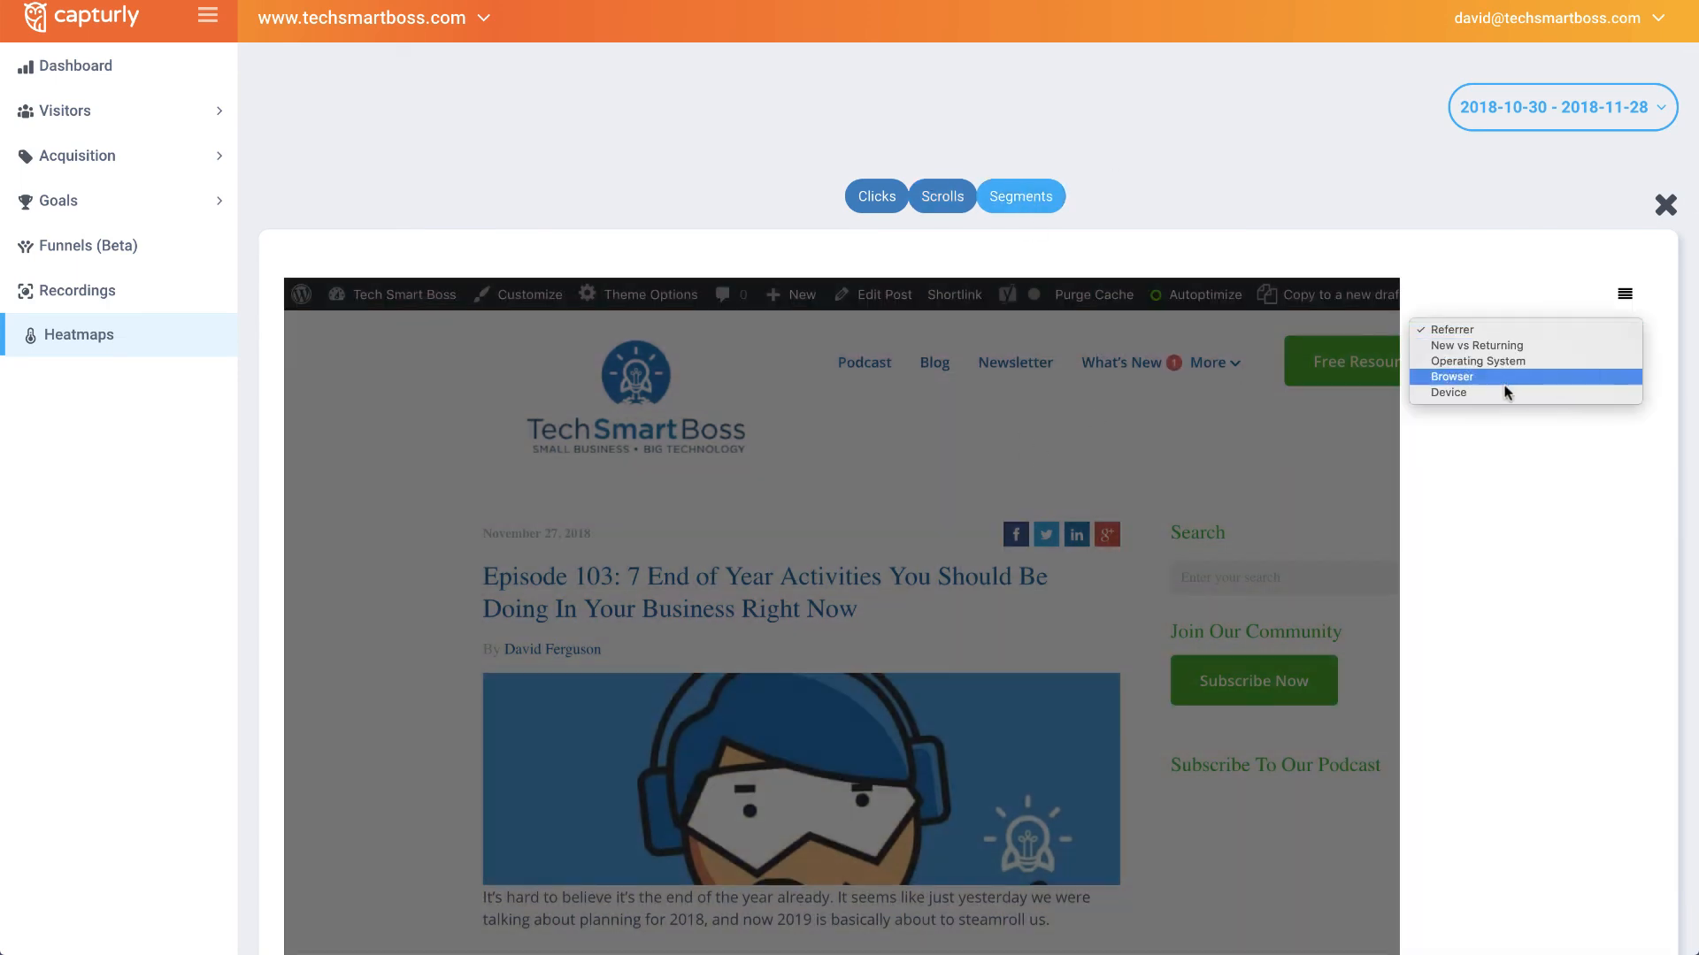
pyautogui.click(1664, 210)
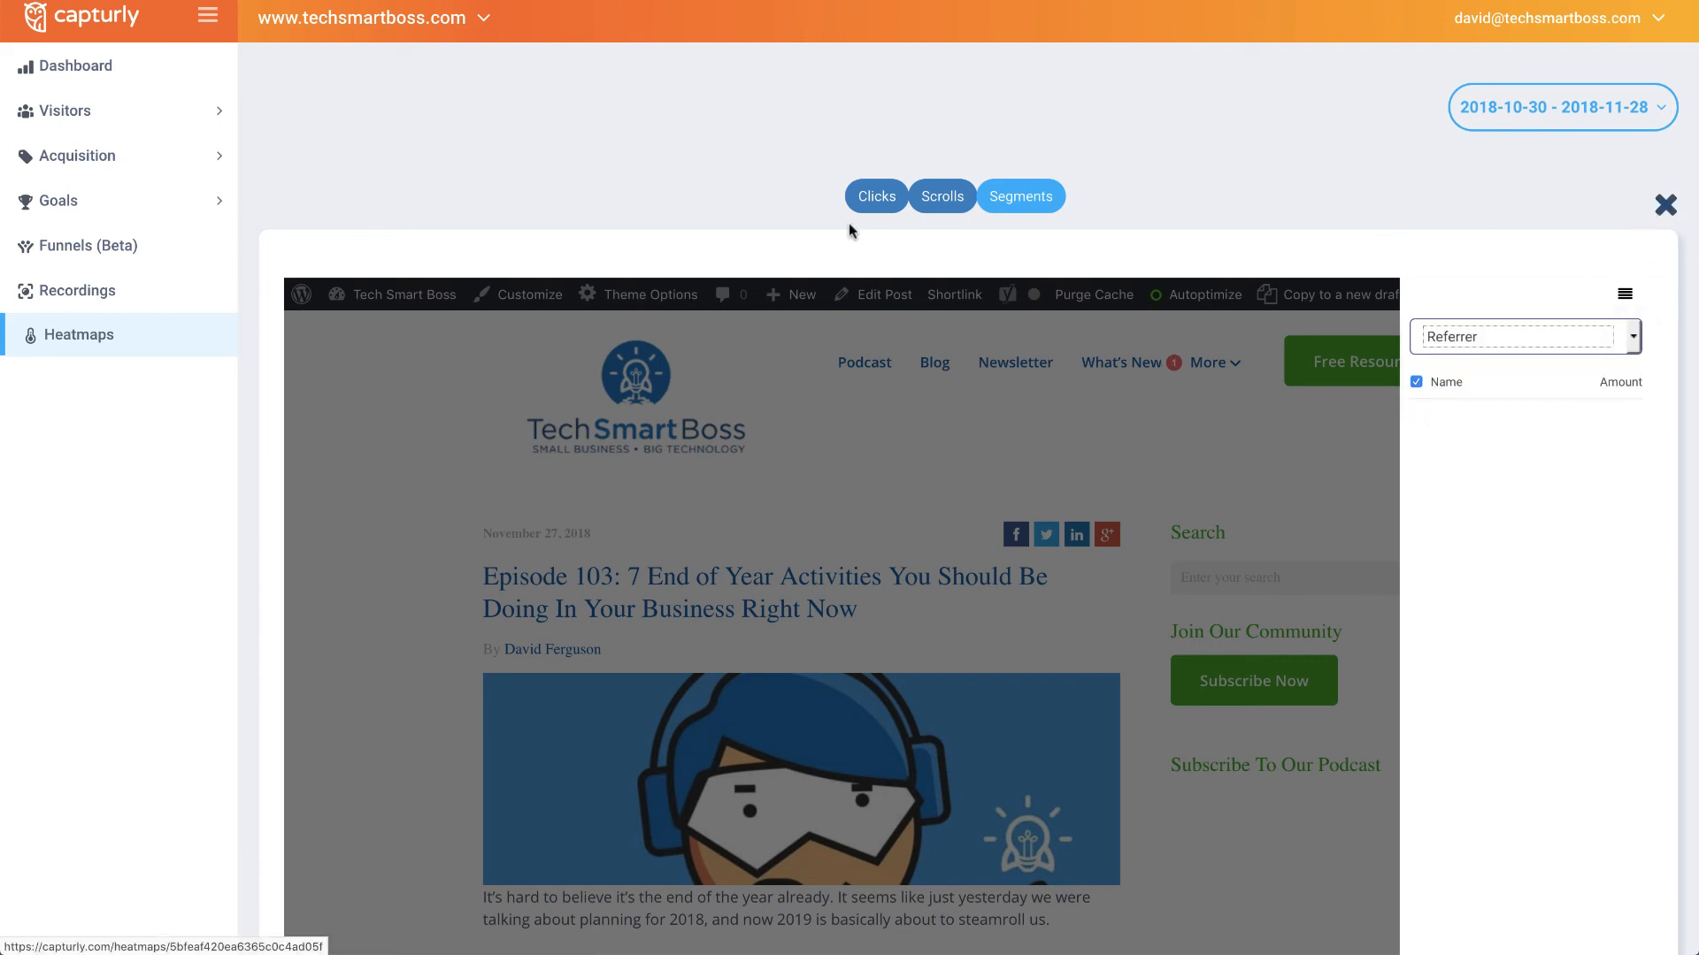
pyautogui.click(1663, 210)
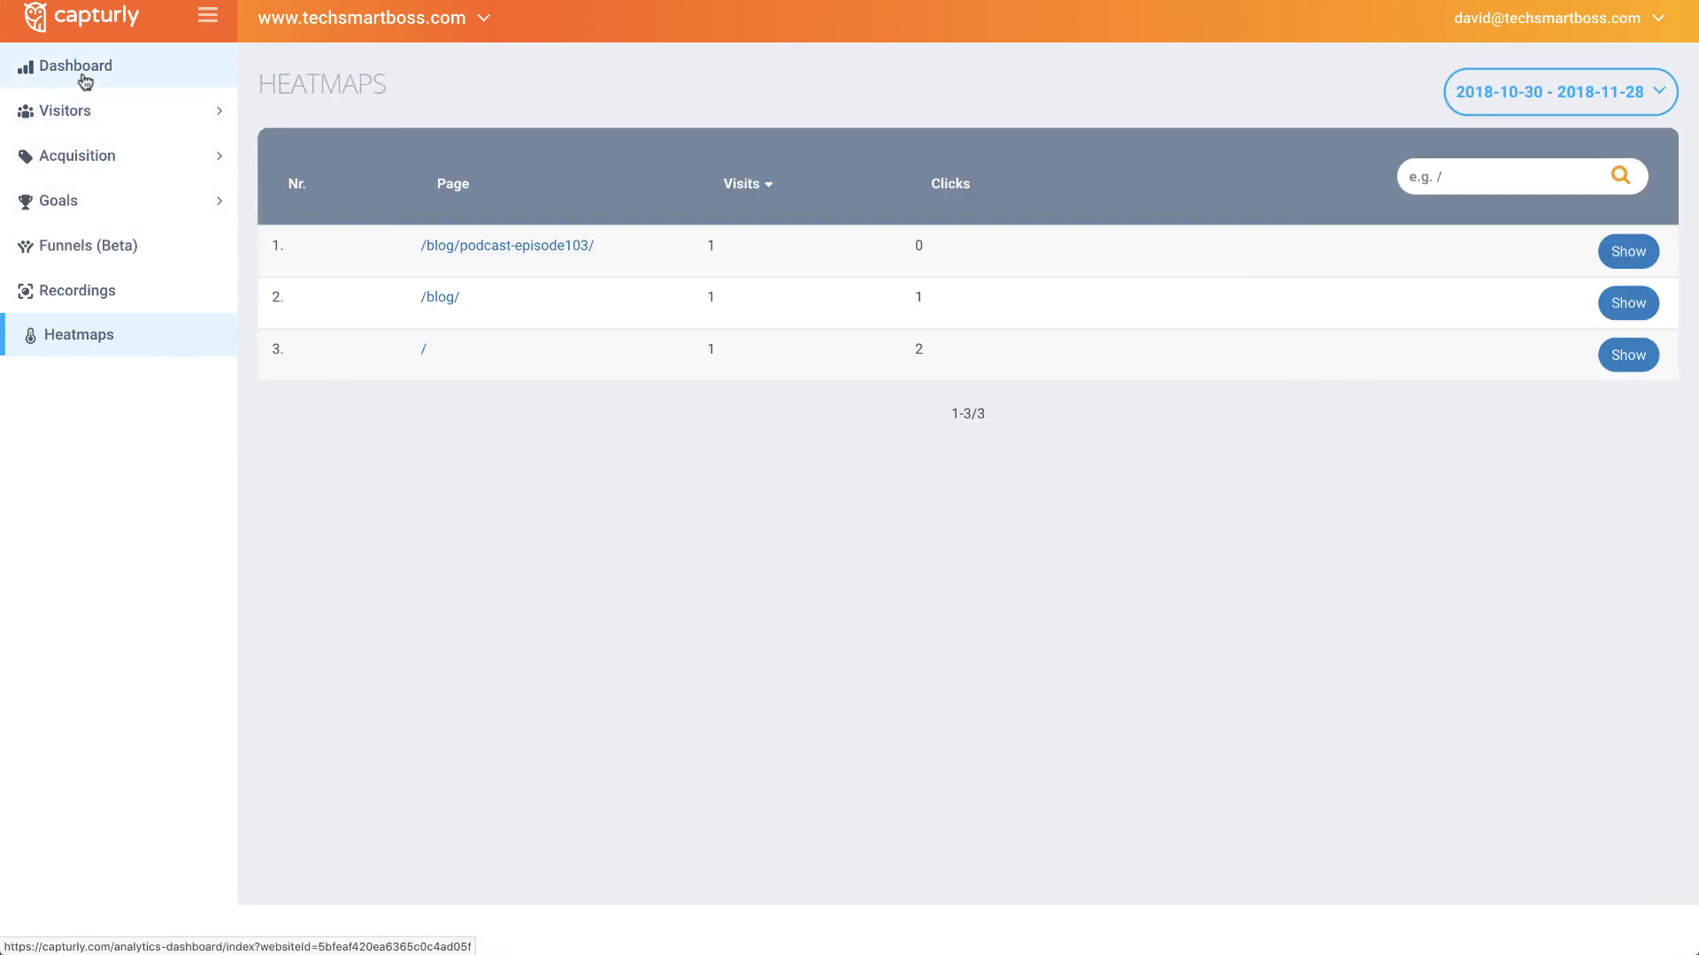
pyautogui.click(84, 81)
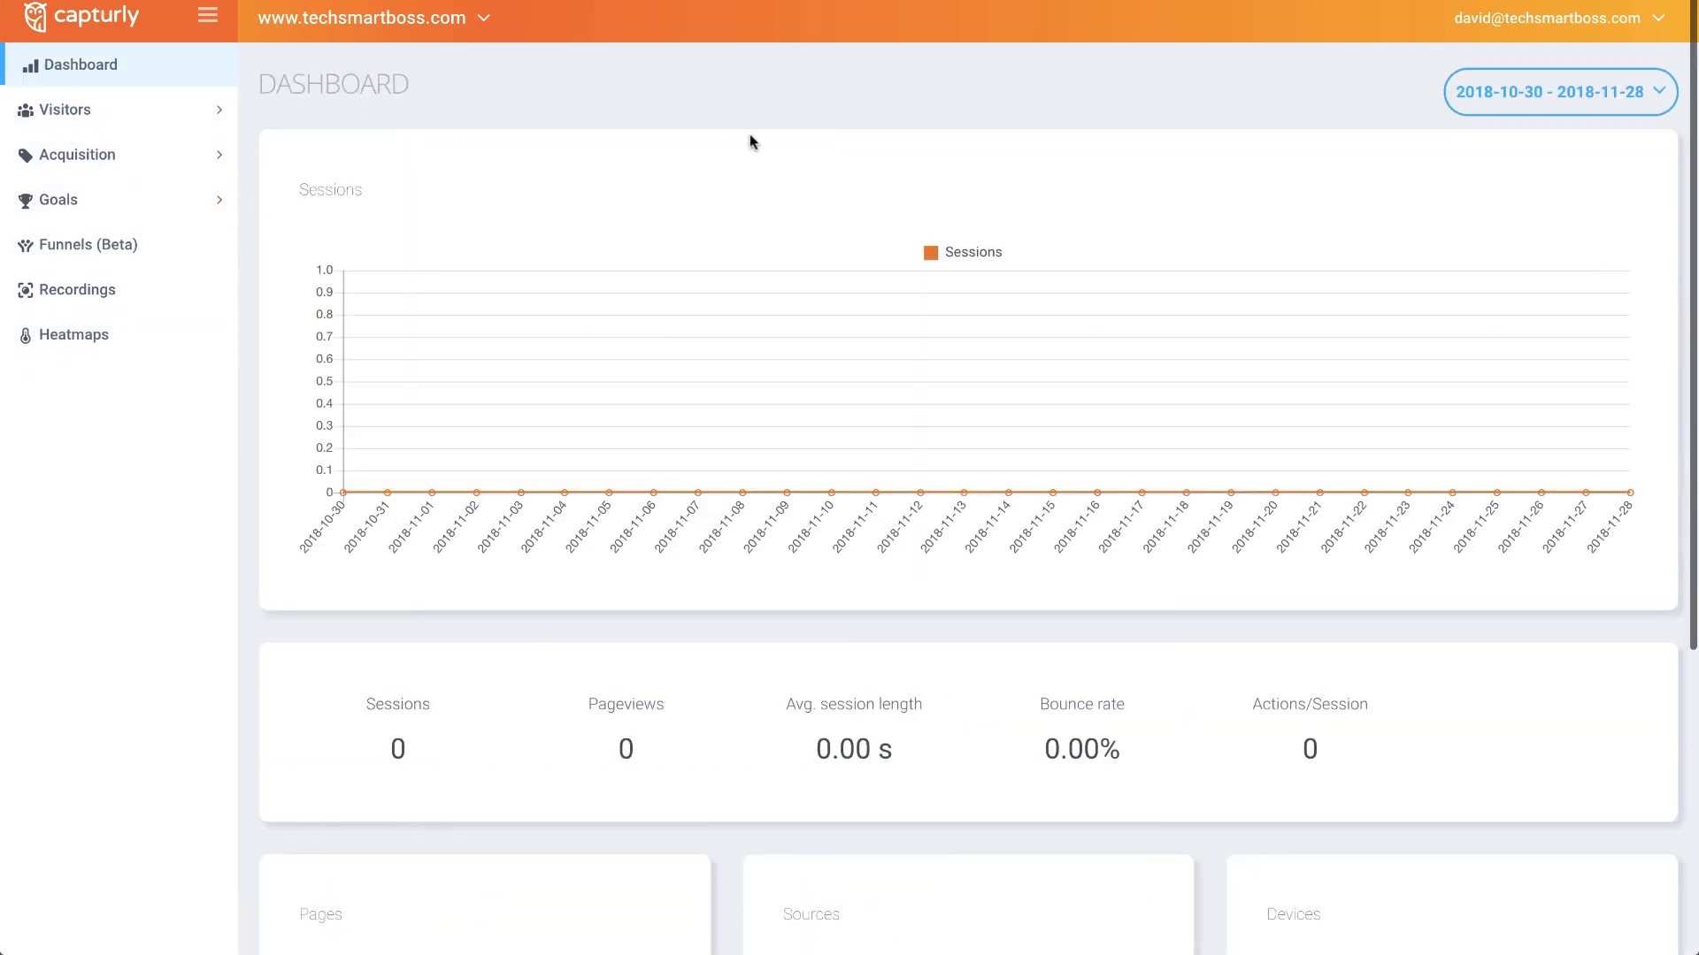
pyautogui.scroll(-4, 778, 515)
pyautogui.scroll(4, 778, 515)
# Check the tracked-websites list, then bring up the account menu with Settings, Plans and Log Out
pyautogui.click(451, 27)
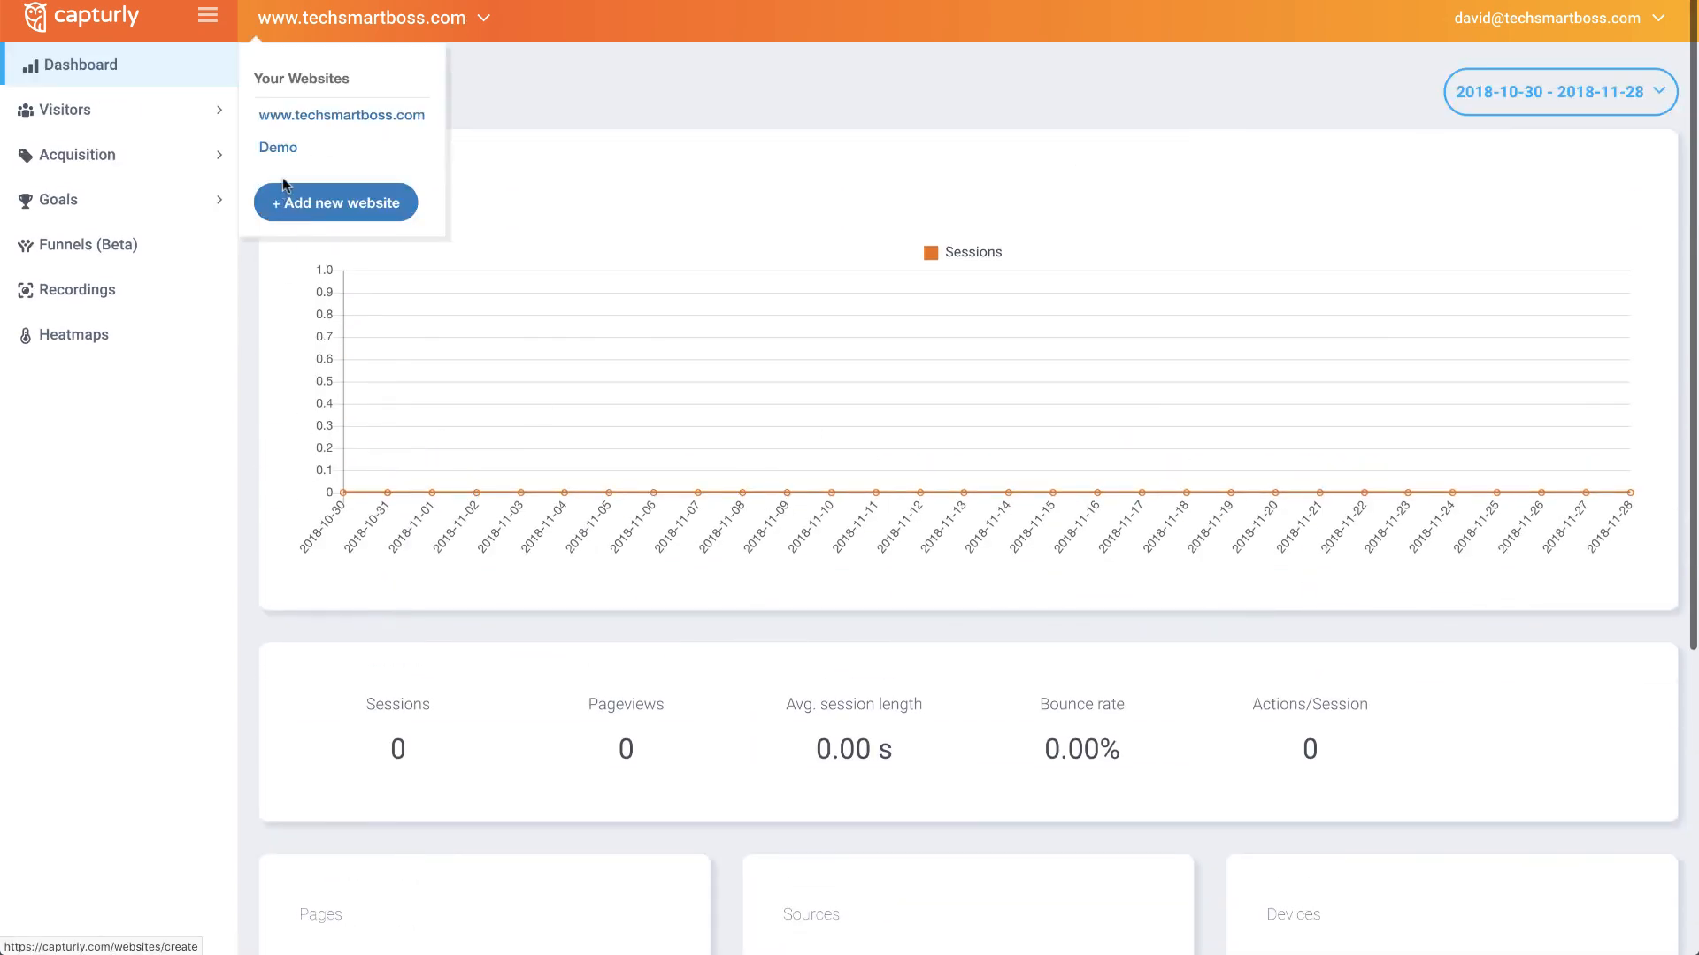
pyautogui.click(482, 27)
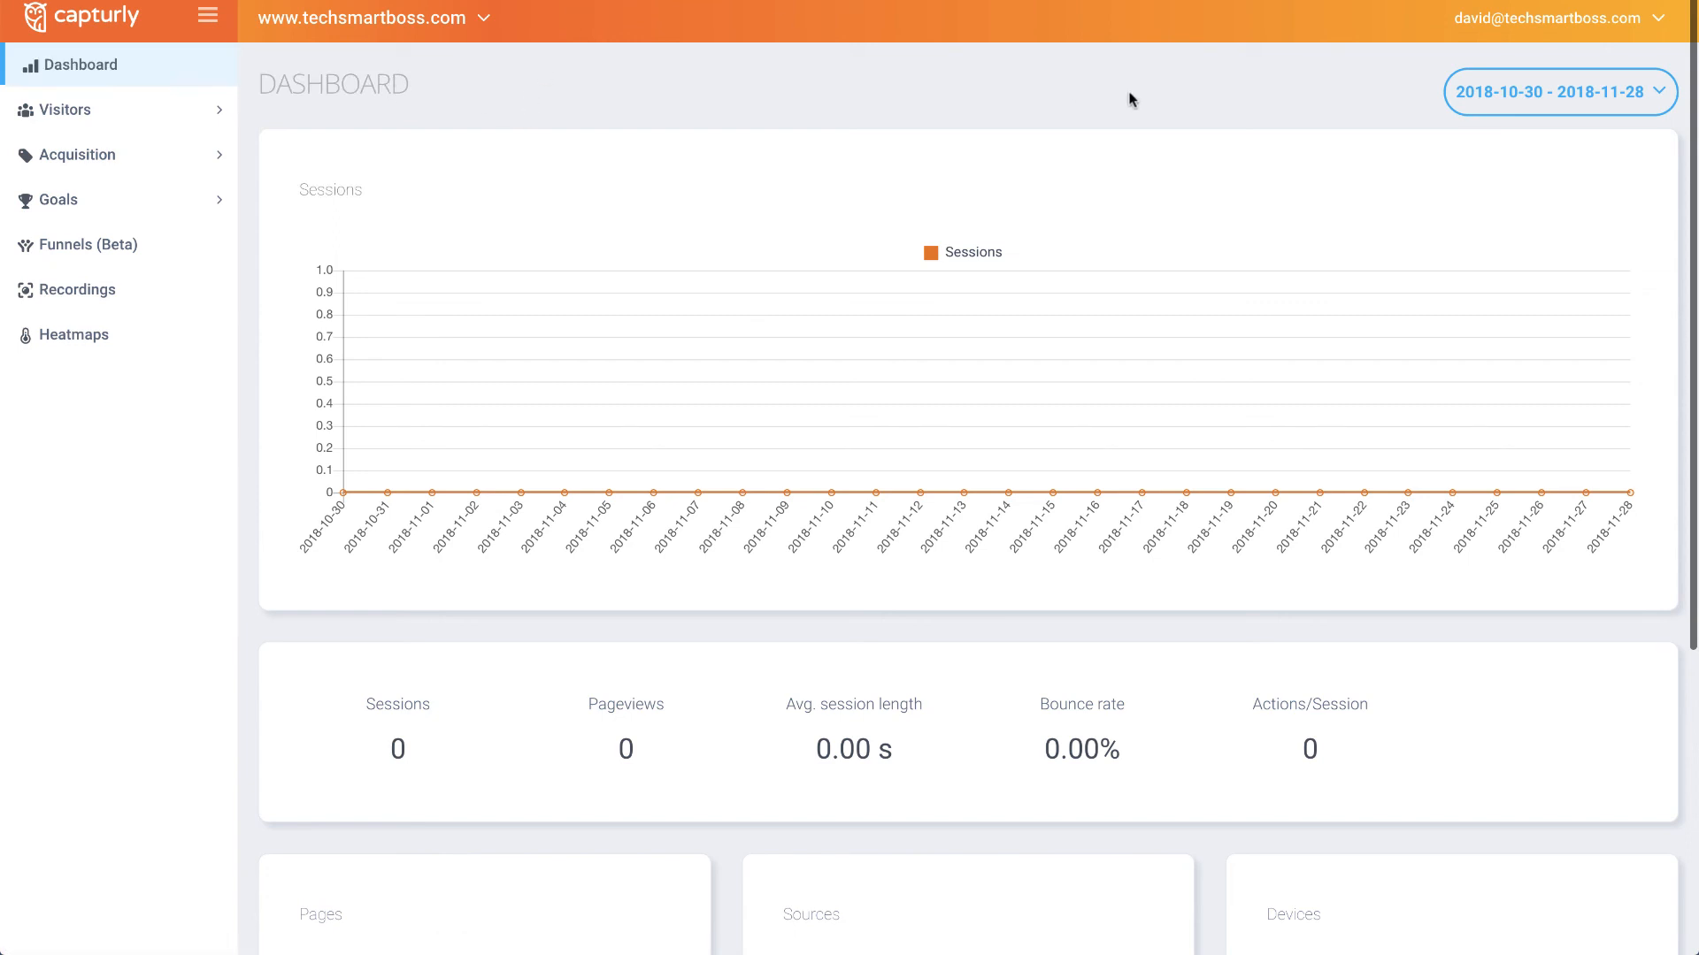
pyautogui.click(1535, 26)
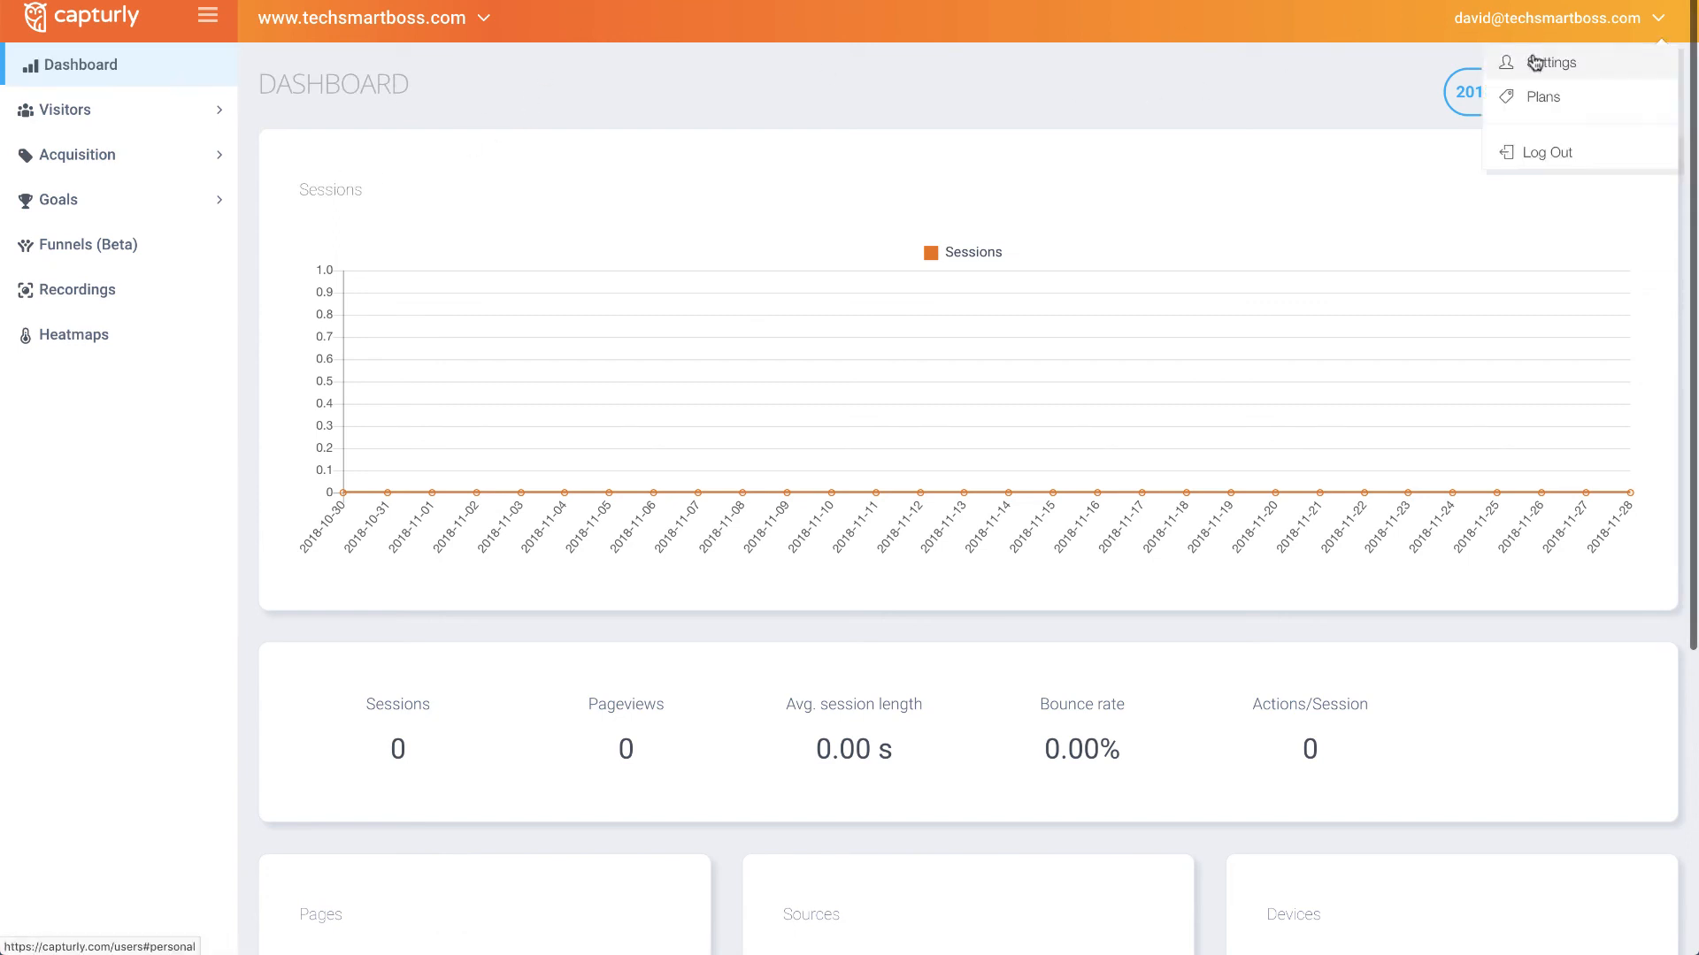
pyautogui.click(1535, 69)
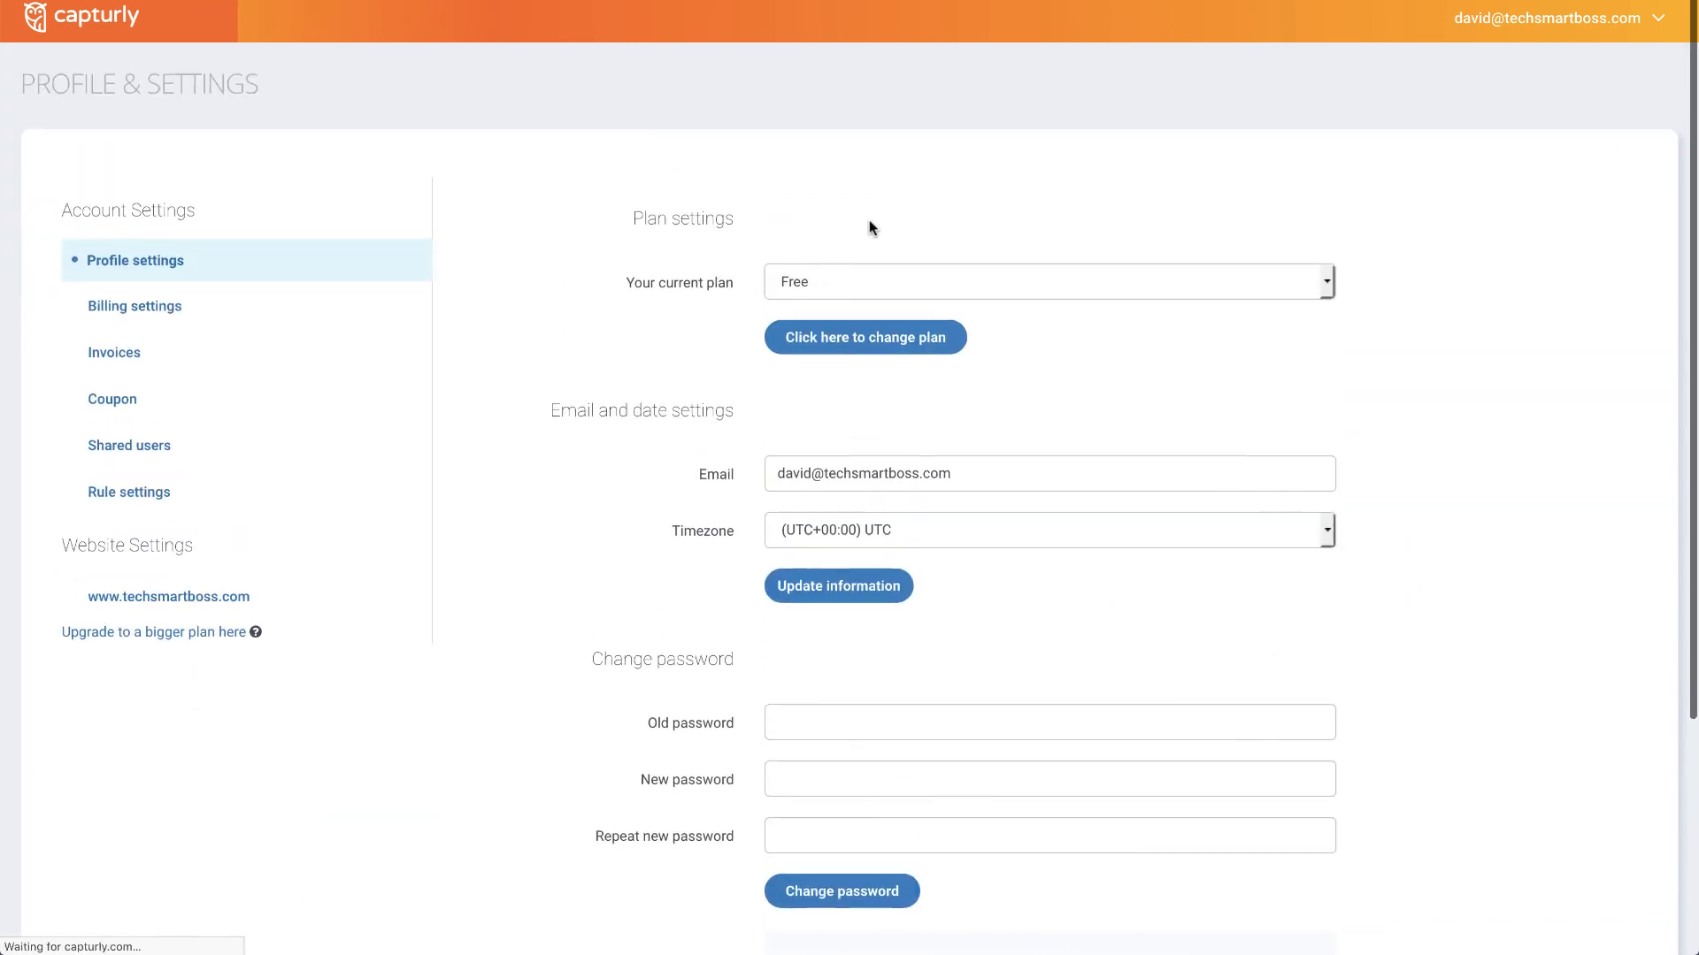
pyautogui.scroll(-1, 749, 258)
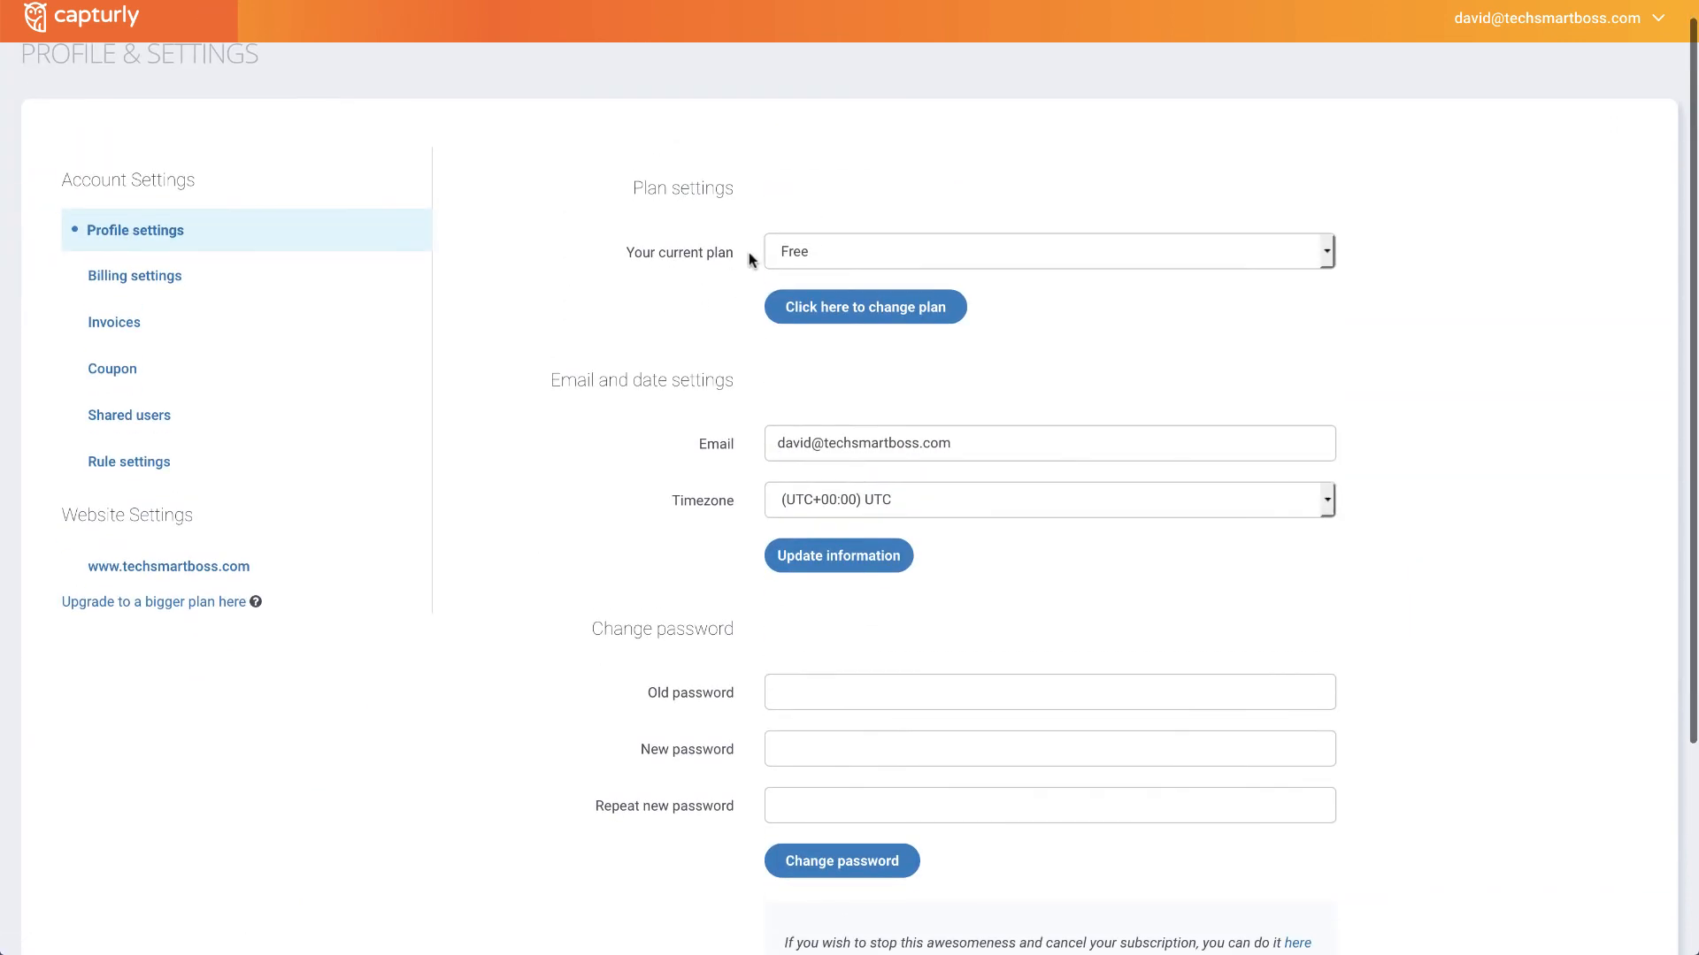
pyautogui.scroll(-3, 756, 354)
pyautogui.scroll(4, 776, 504)
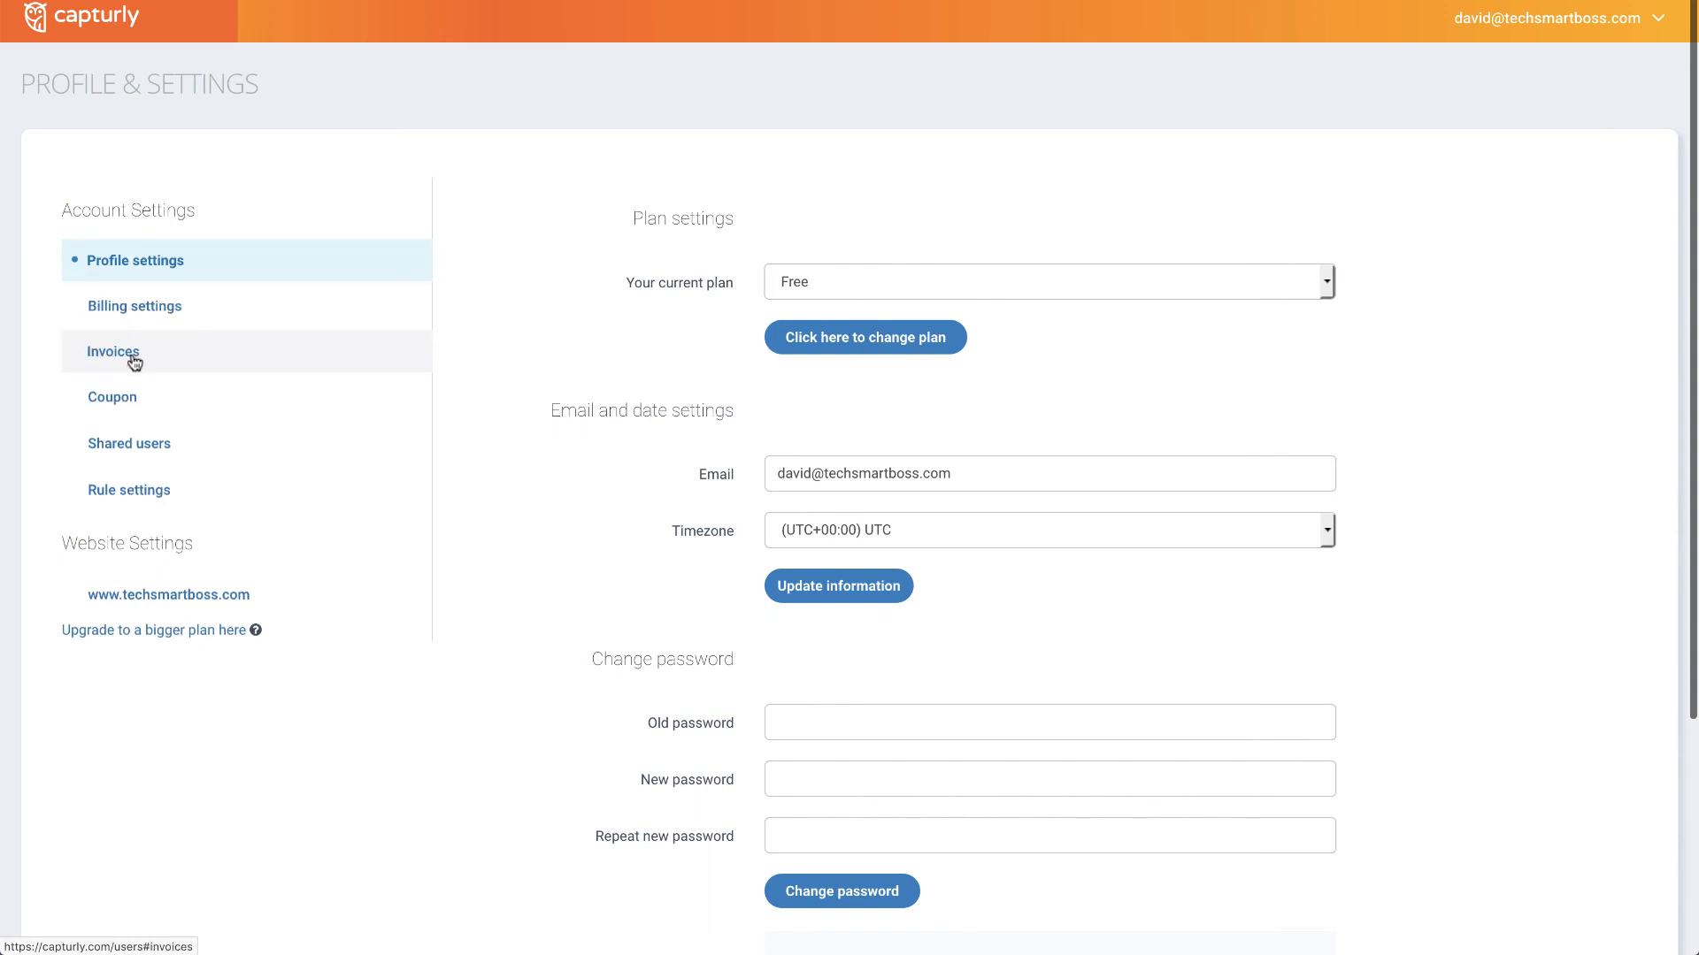
pyautogui.click(130, 496)
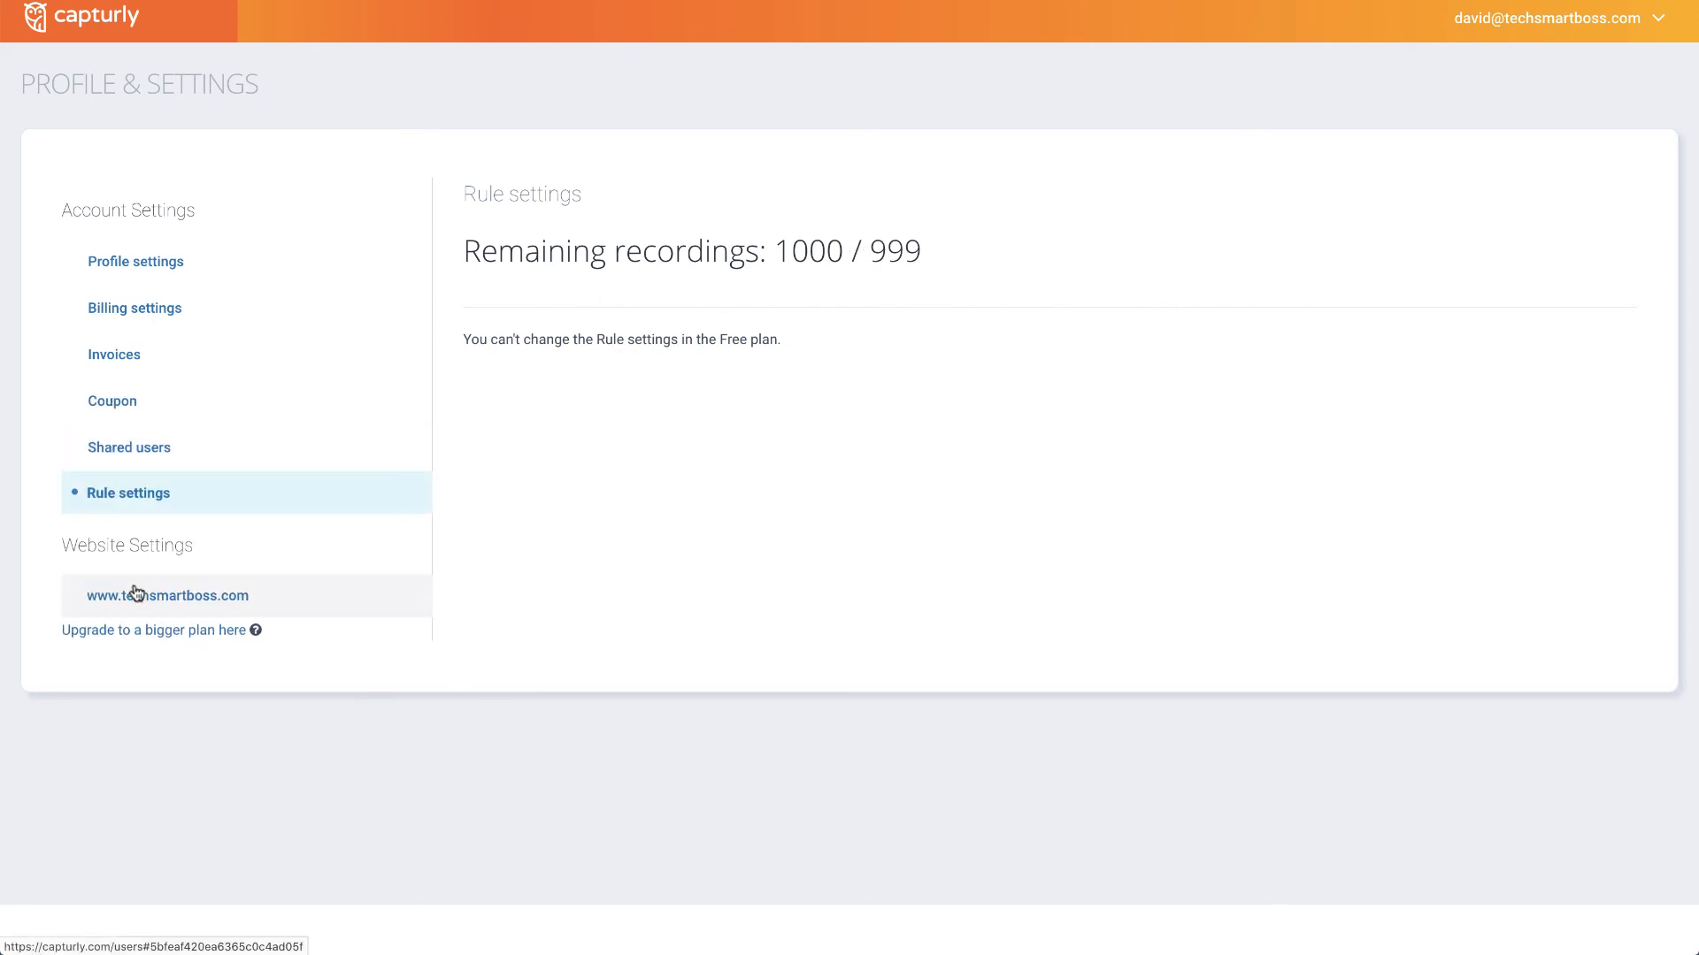
pyautogui.click(188, 599)
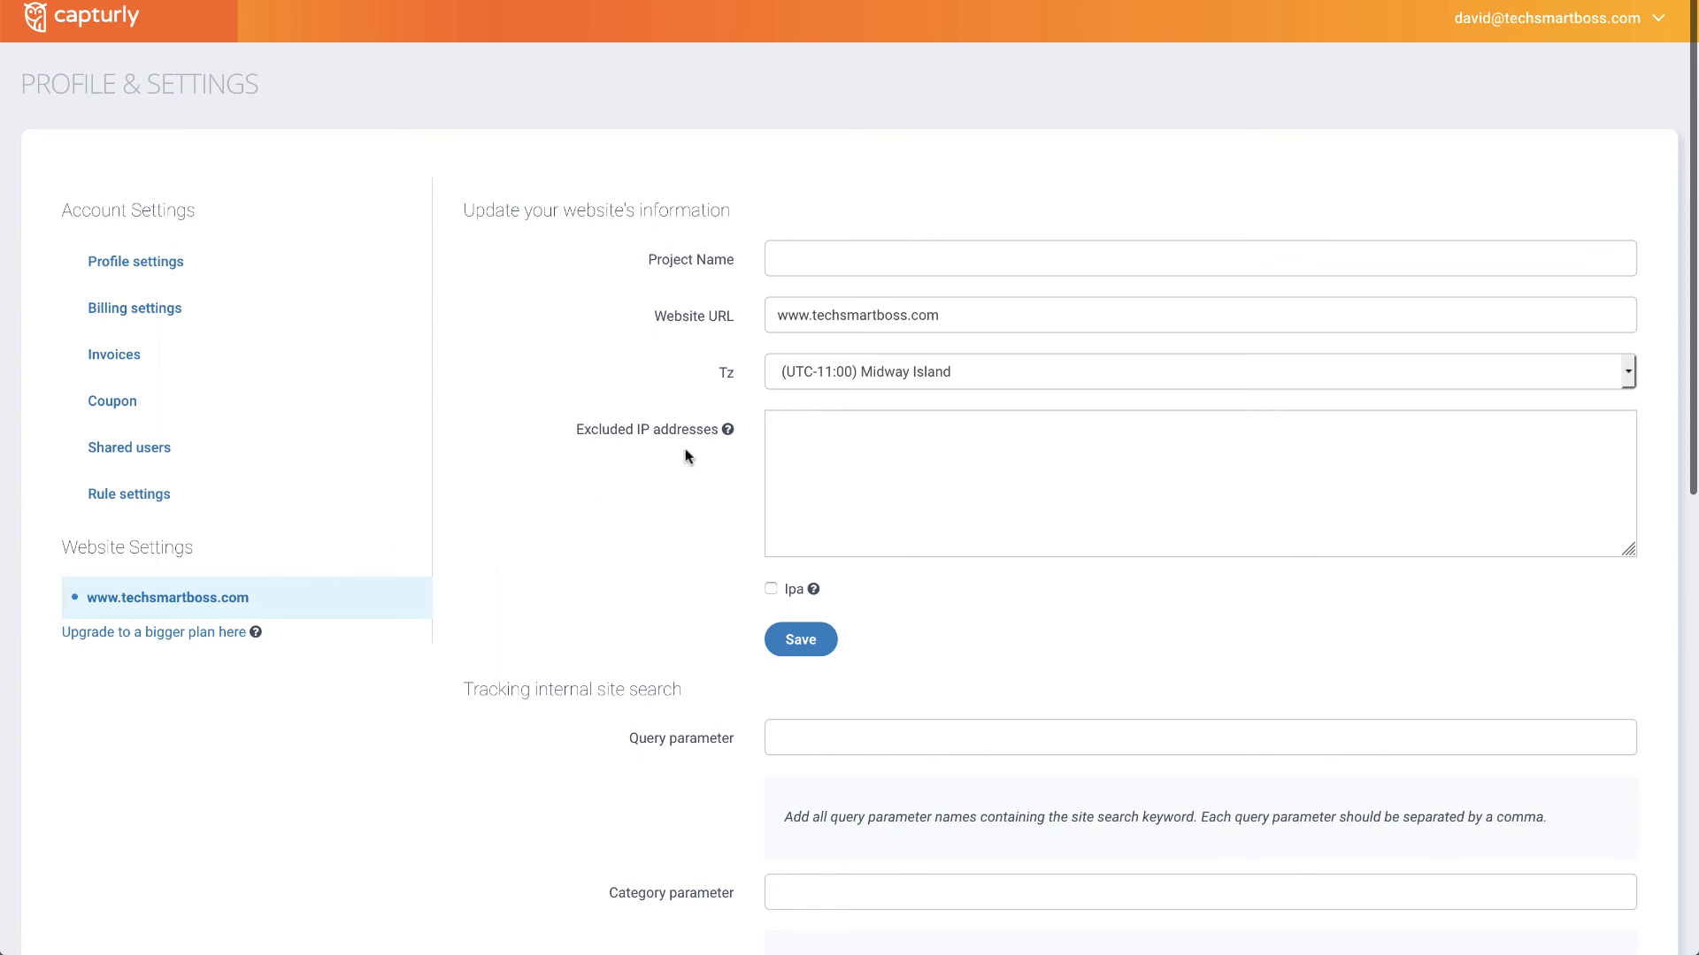
pyautogui.click(809, 265)
pyautogui.scroll(-2, 707, 444)
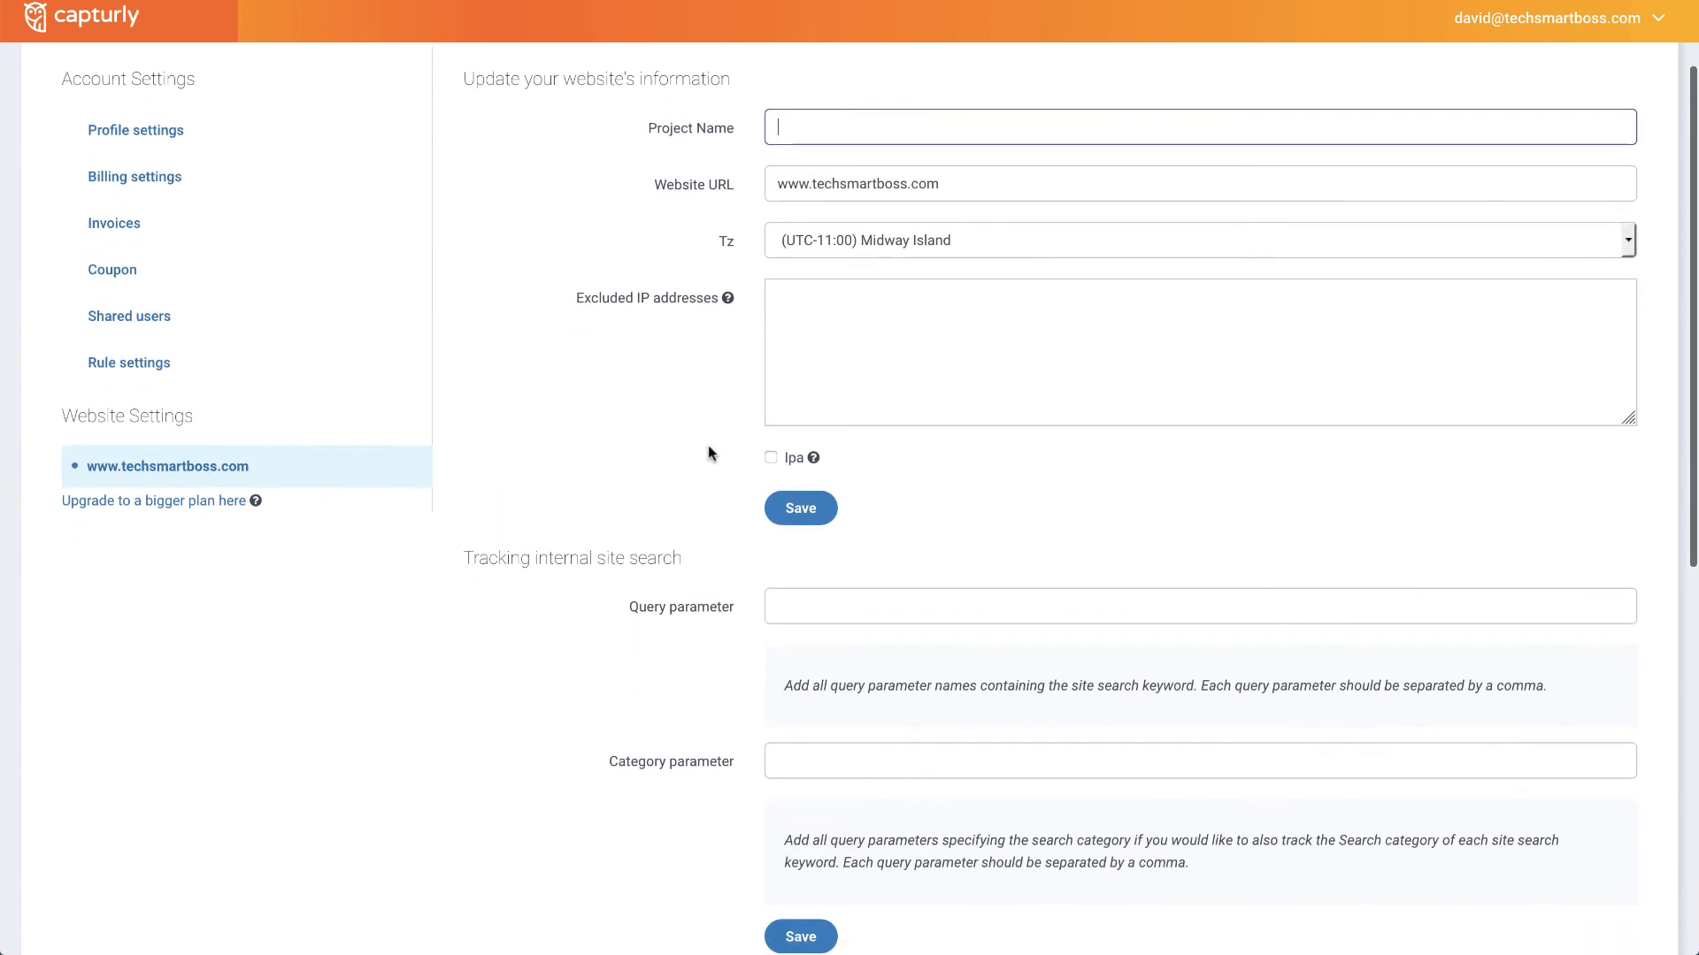
pyautogui.click(832, 334)
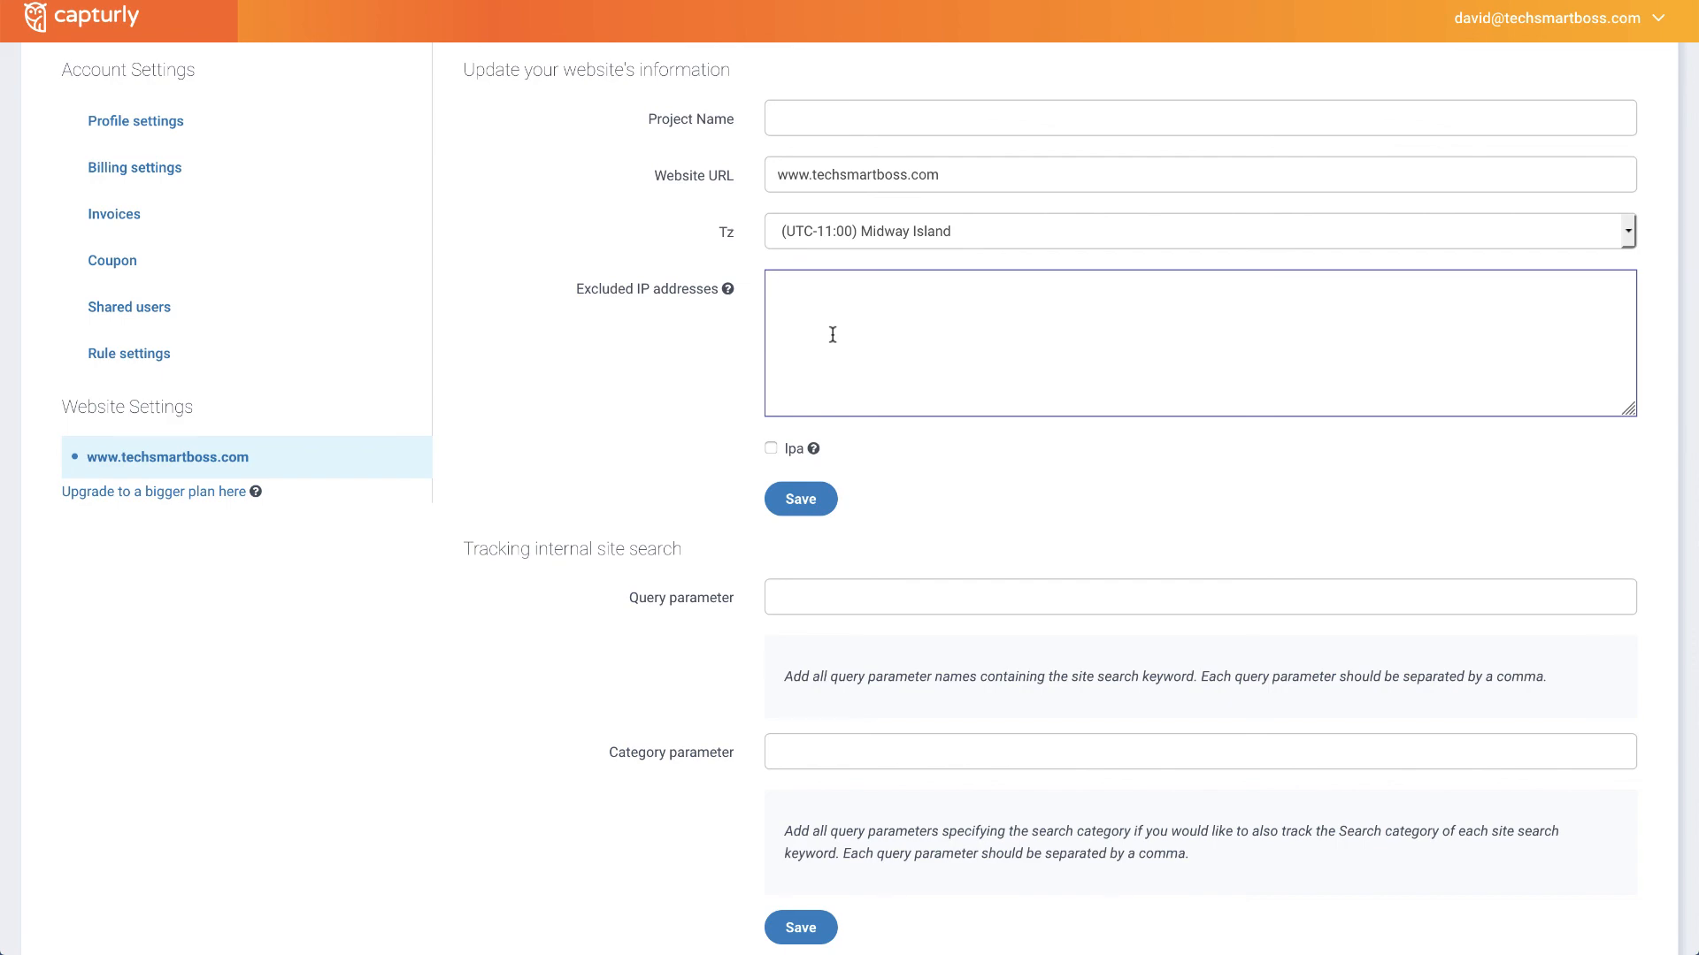
pyautogui.scroll(-1, 832, 335)
pyautogui.scroll(-3, 681, 433)
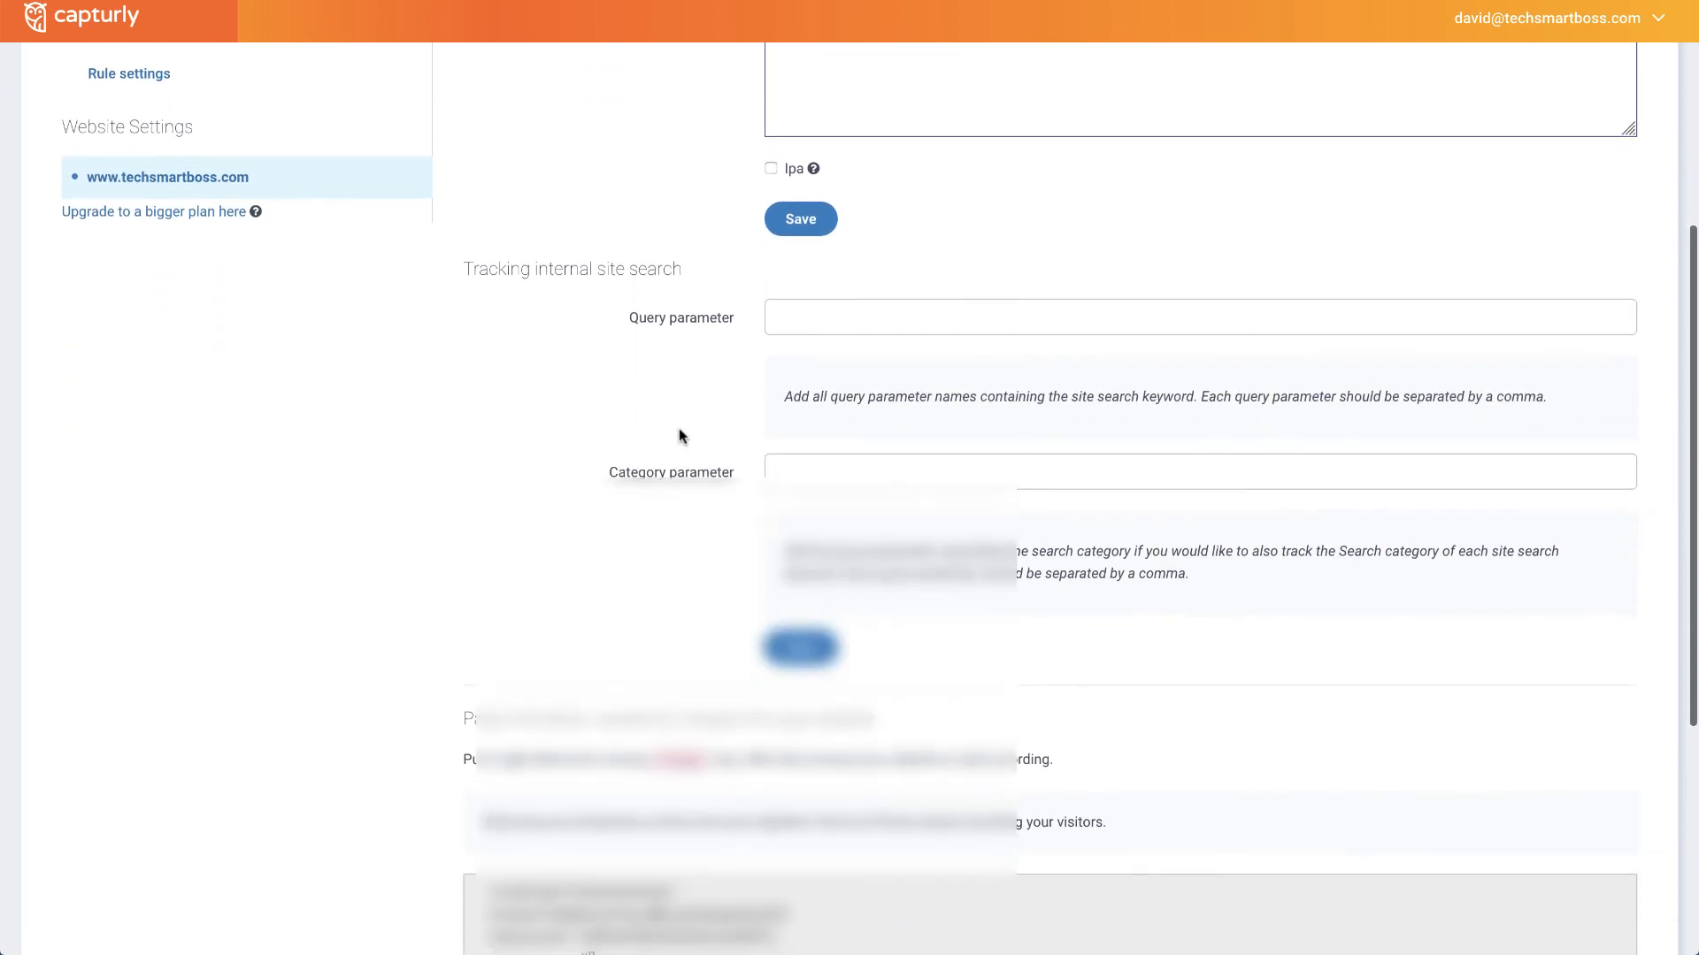
pyautogui.scroll(5, 678, 428)
pyautogui.scroll(-2, 748, 523)
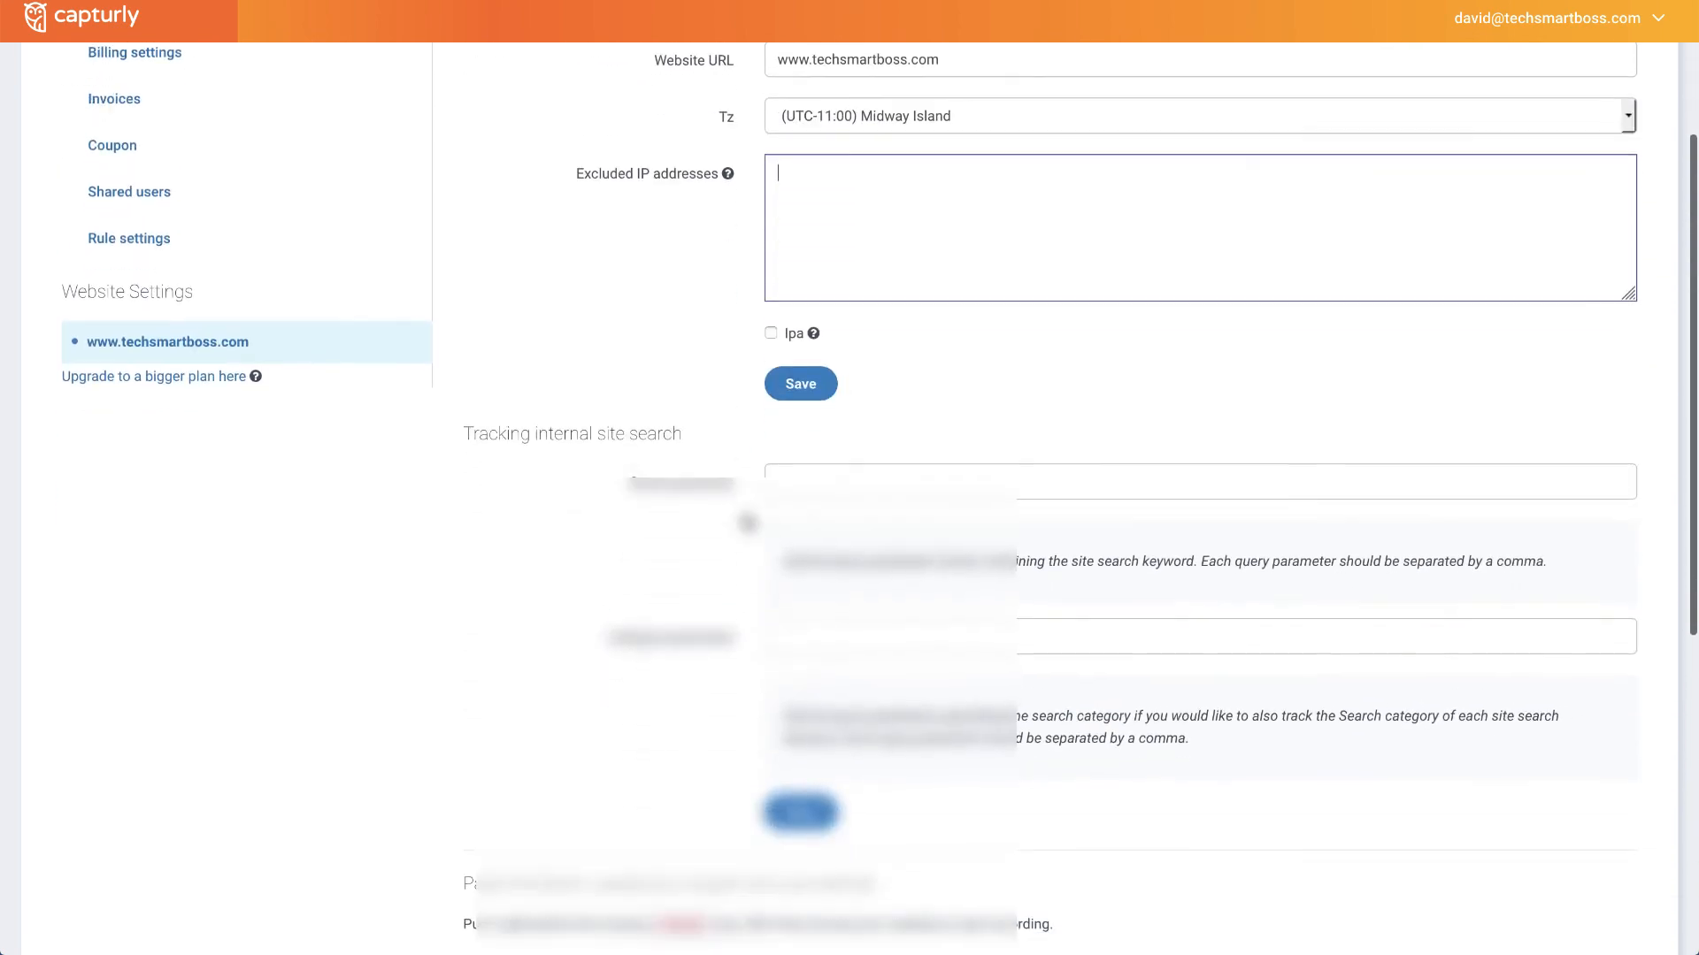
pyautogui.scroll(-4, 748, 523)
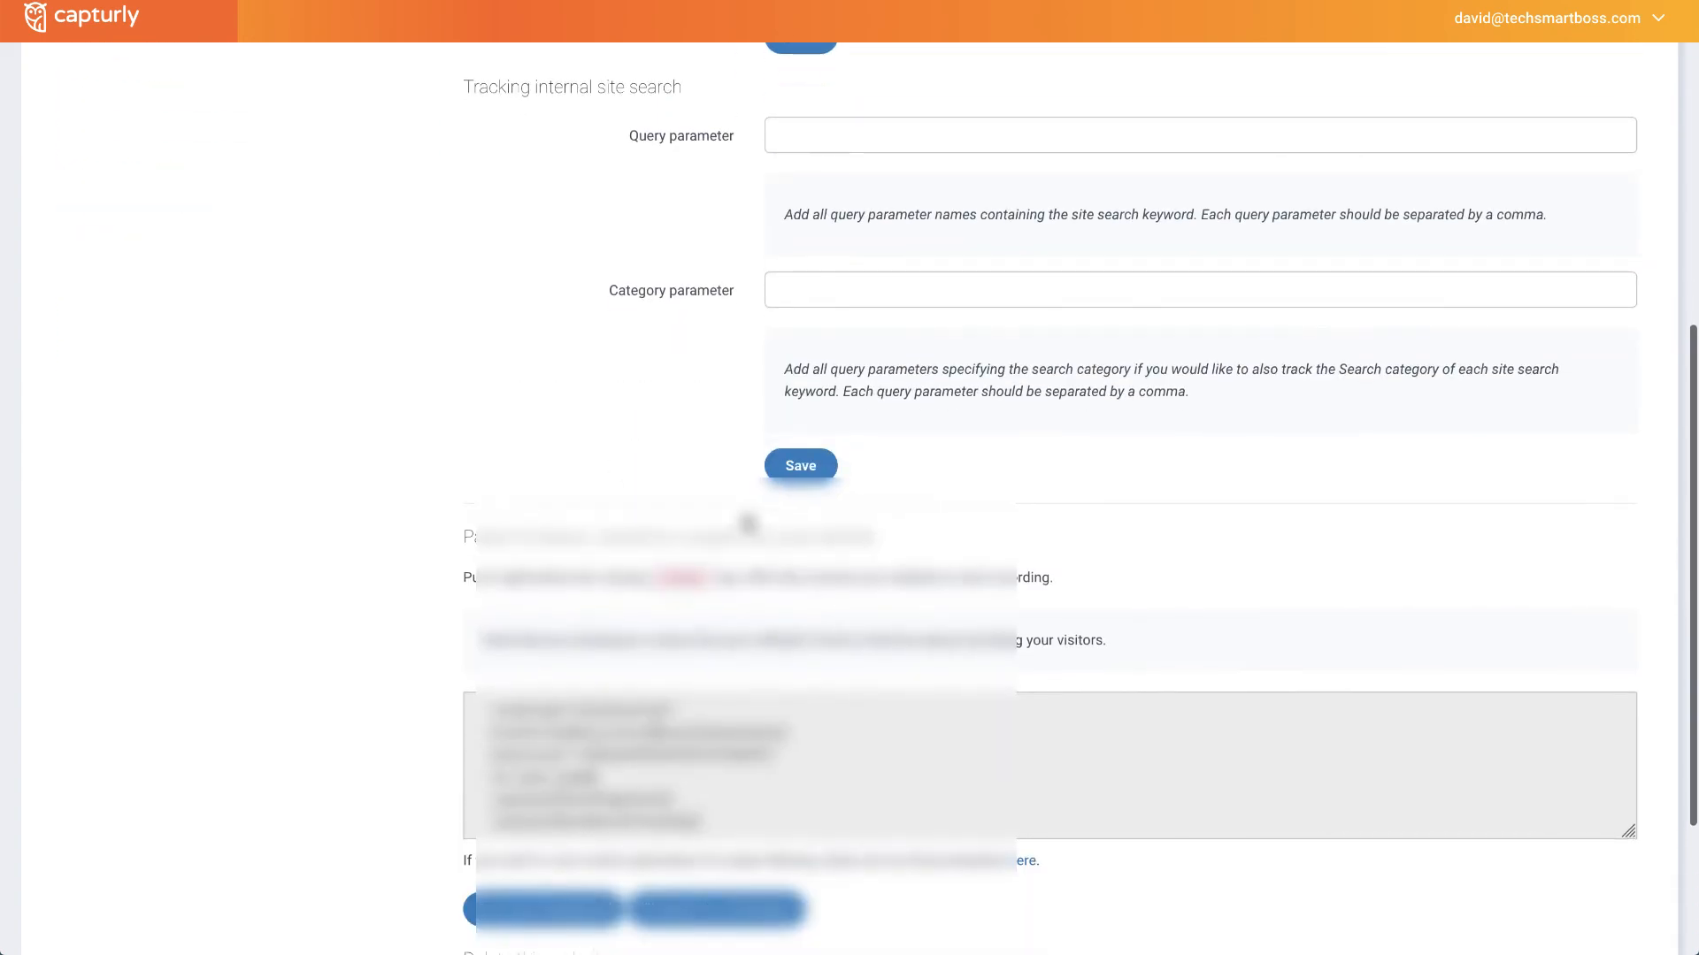
pyautogui.scroll(-3, 748, 523)
pyautogui.scroll(9, 747, 522)
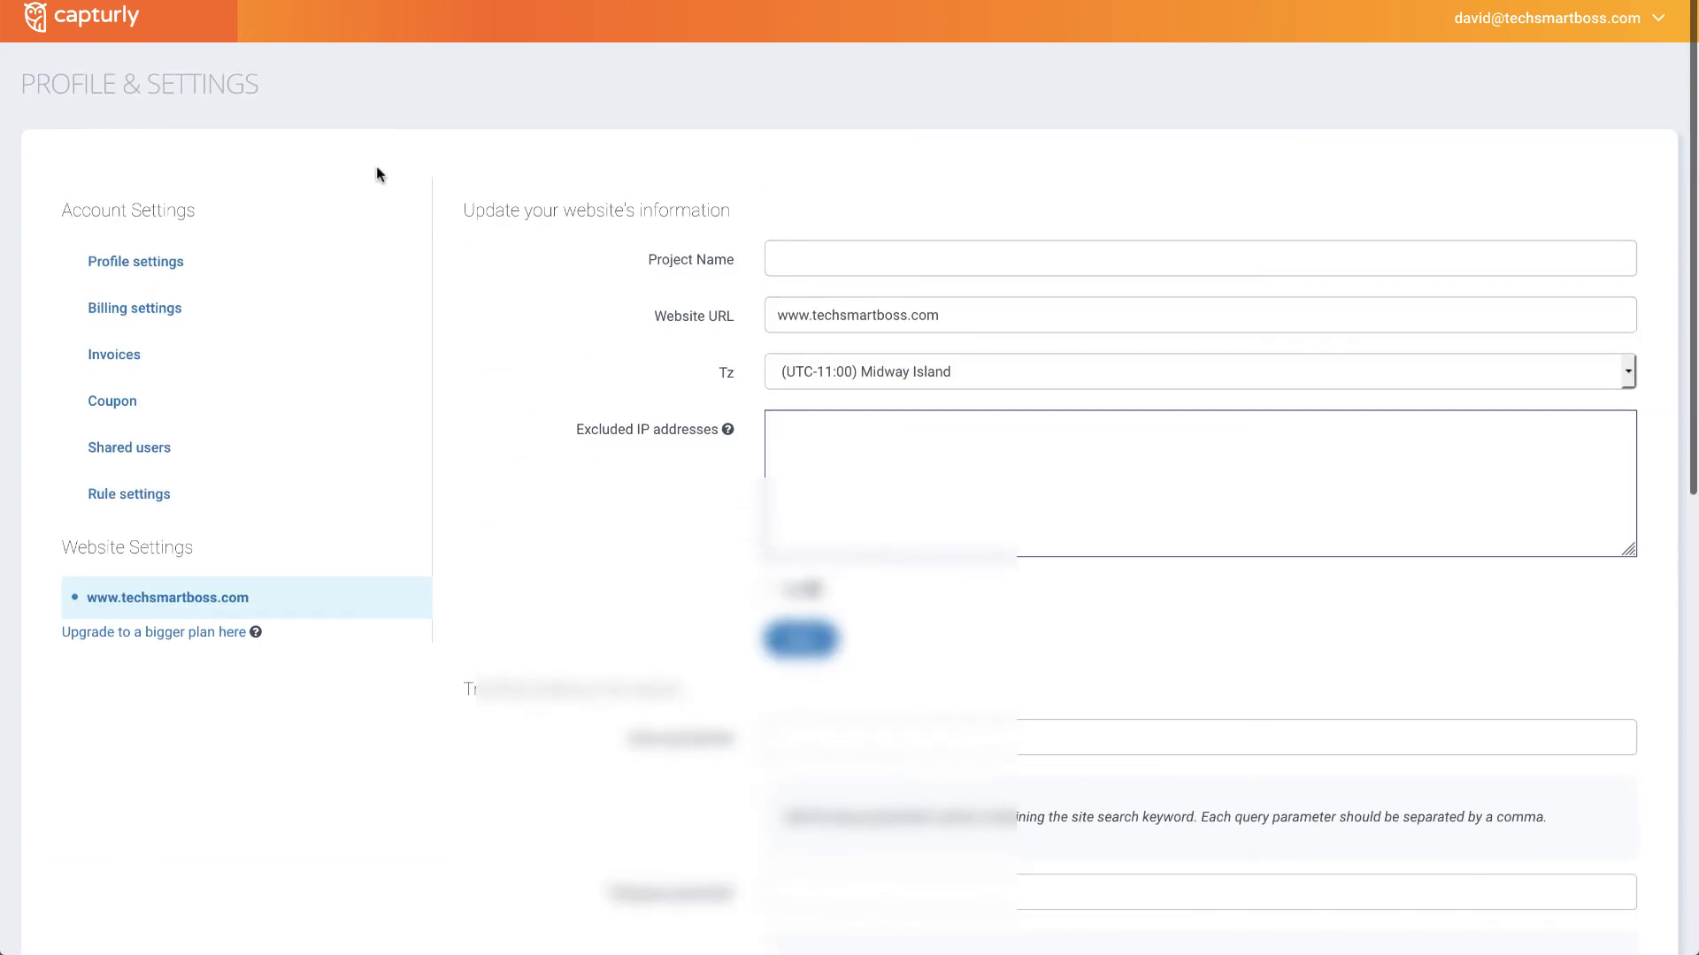
pyautogui.click(111, 19)
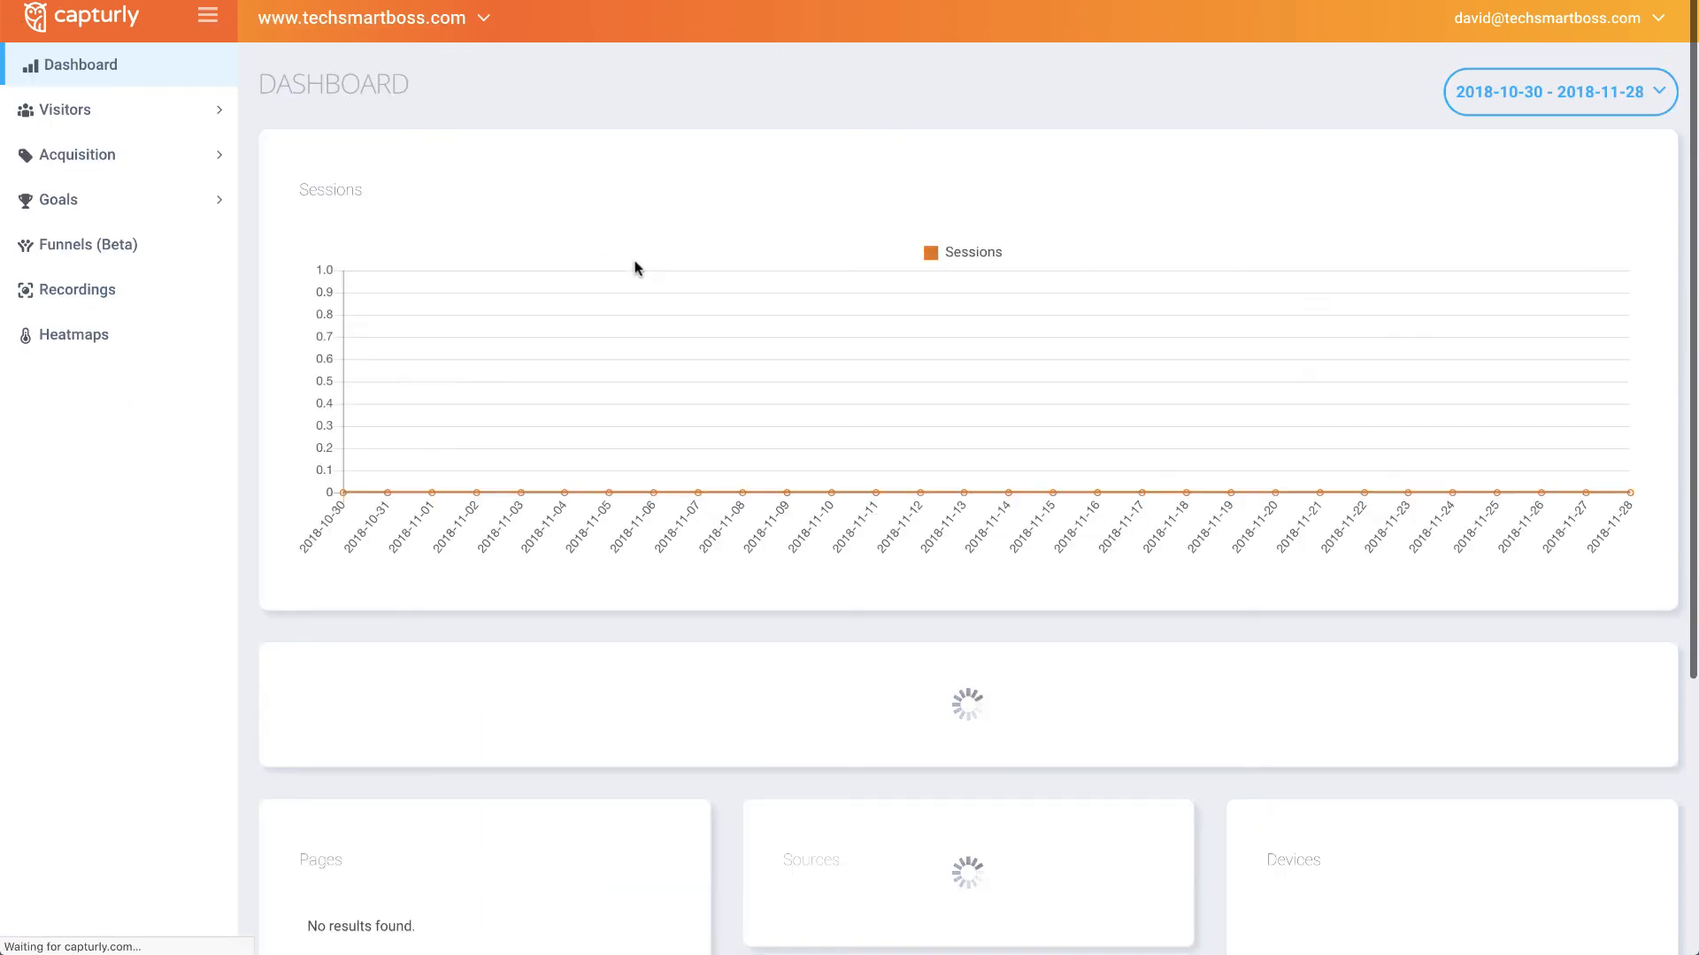